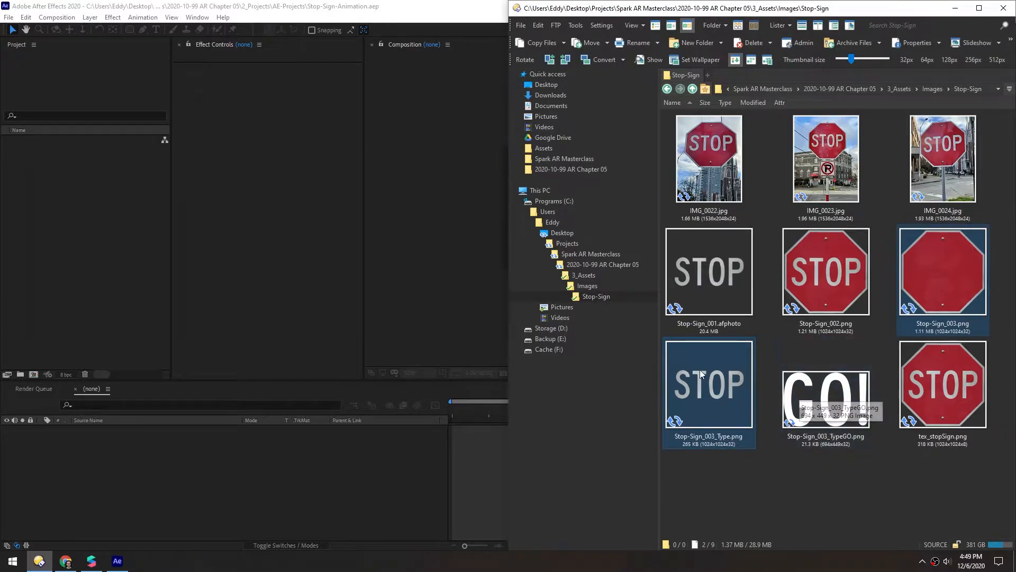
Step: Import Stop-Sign_003.png, Stop-Sign_003_Type.png and Stop-Sign_003_TypeGO.png from the Stop-Sign folder into the After Effects project
ctrl+click(825, 392)
drag(825, 393, 108, 260)
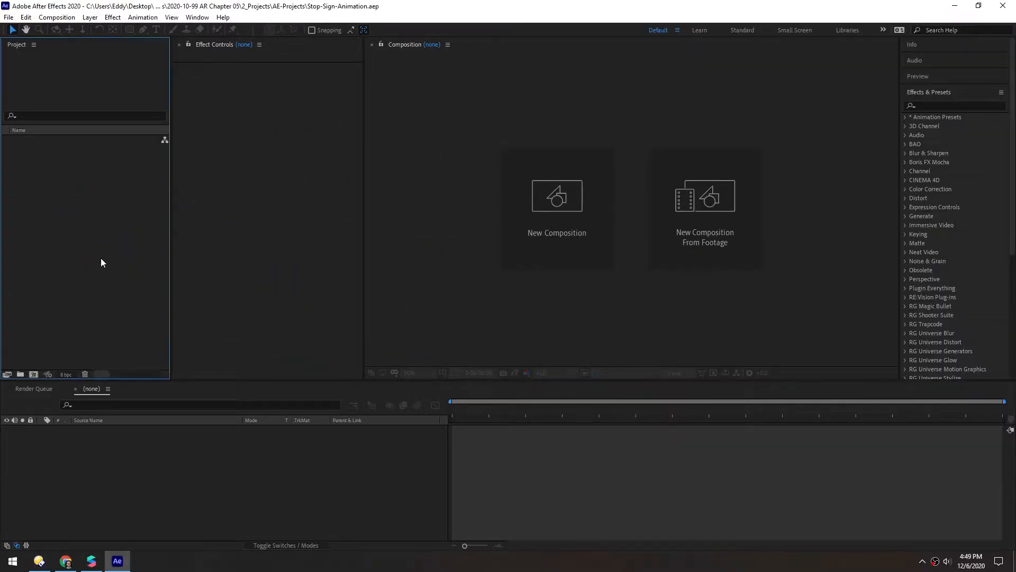
click(70, 209)
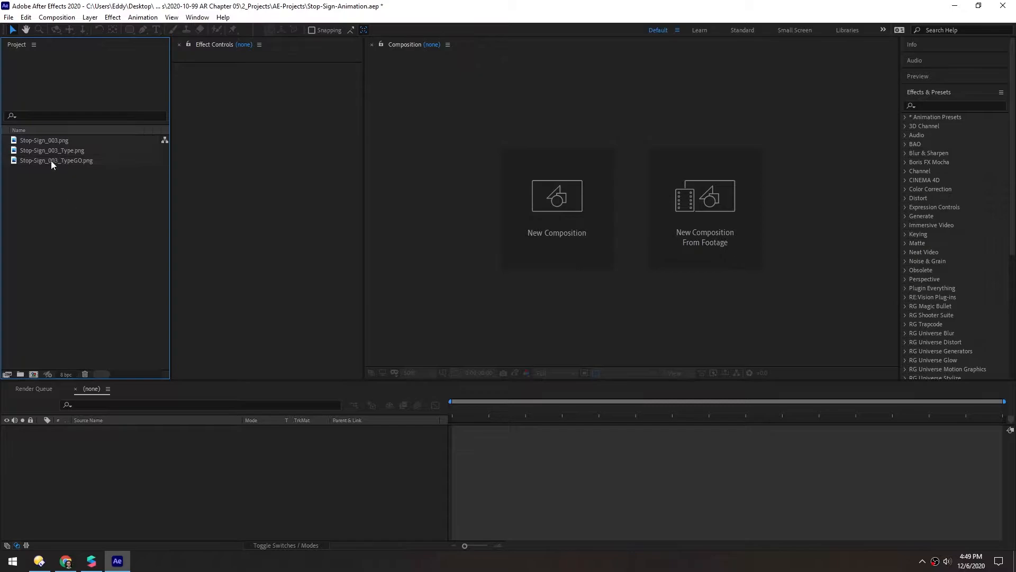
Step: Create a composition from Stop-Sign_003.png and stack Stop-Sign_003_Type.png as the top layer with Stop-Sign_003_TypeGO.png between the two
click(47, 142)
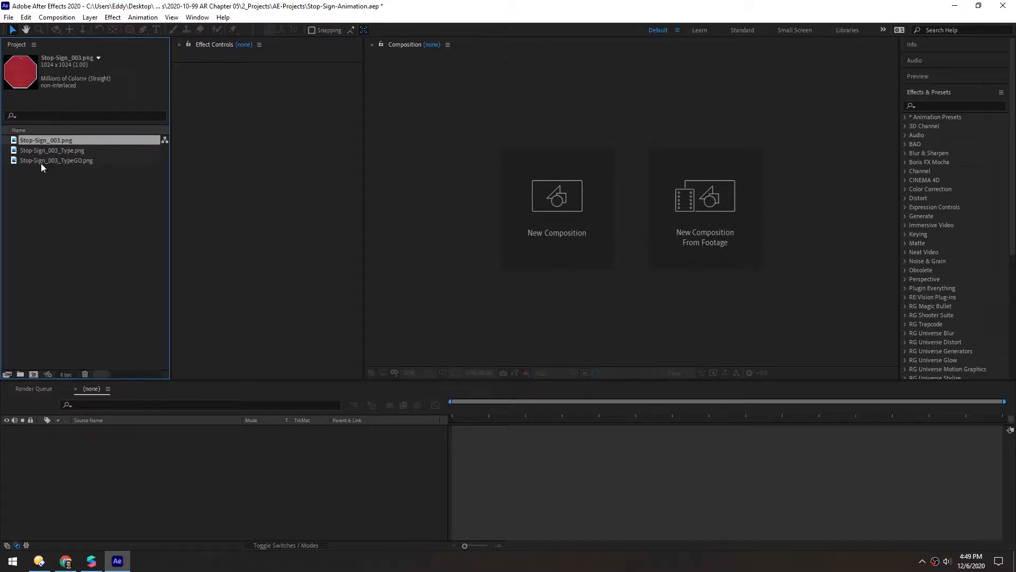
drag(33, 139, 98, 470)
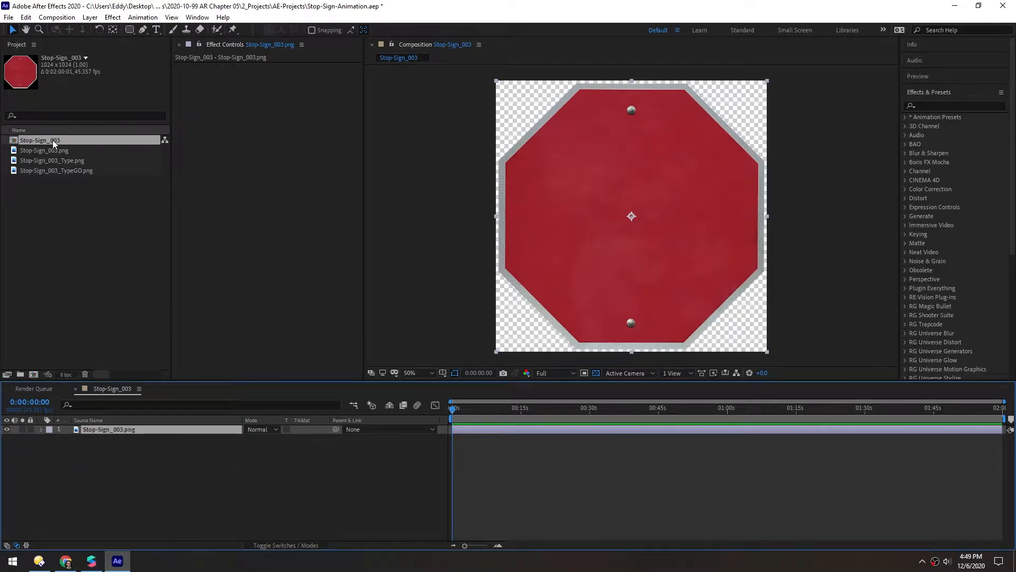
click(55, 161)
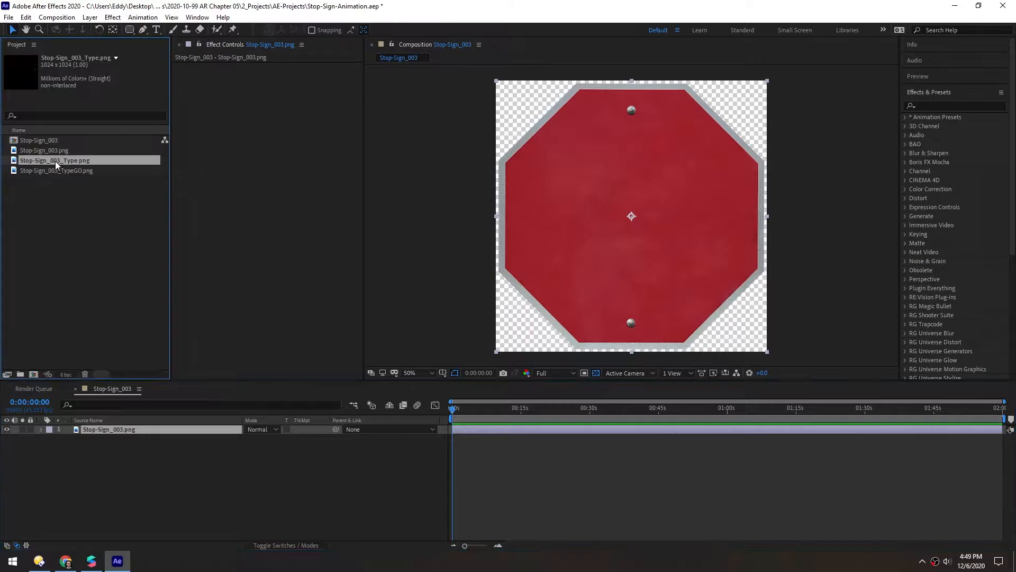
drag(53, 161, 108, 423)
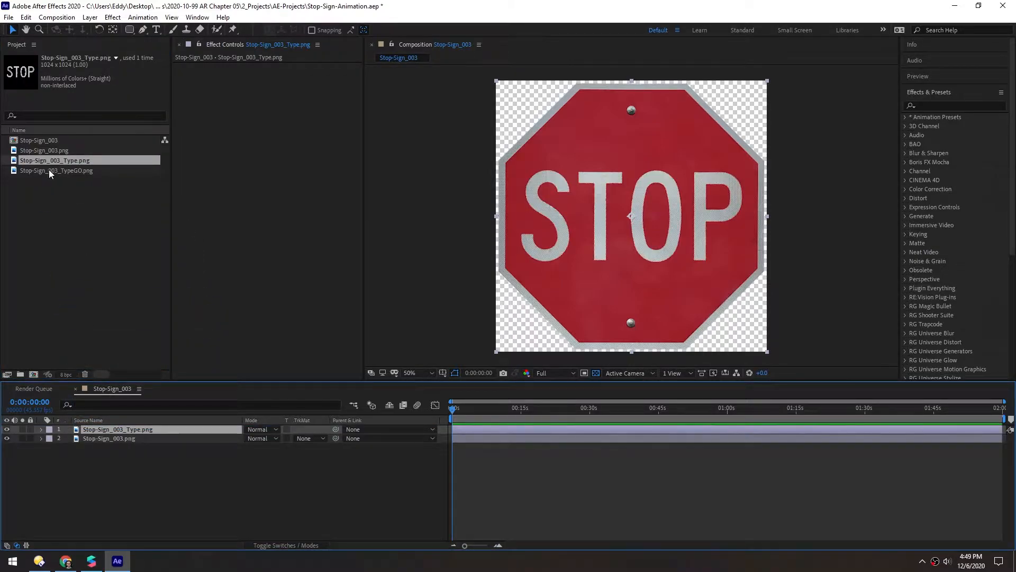
drag(77, 169, 124, 433)
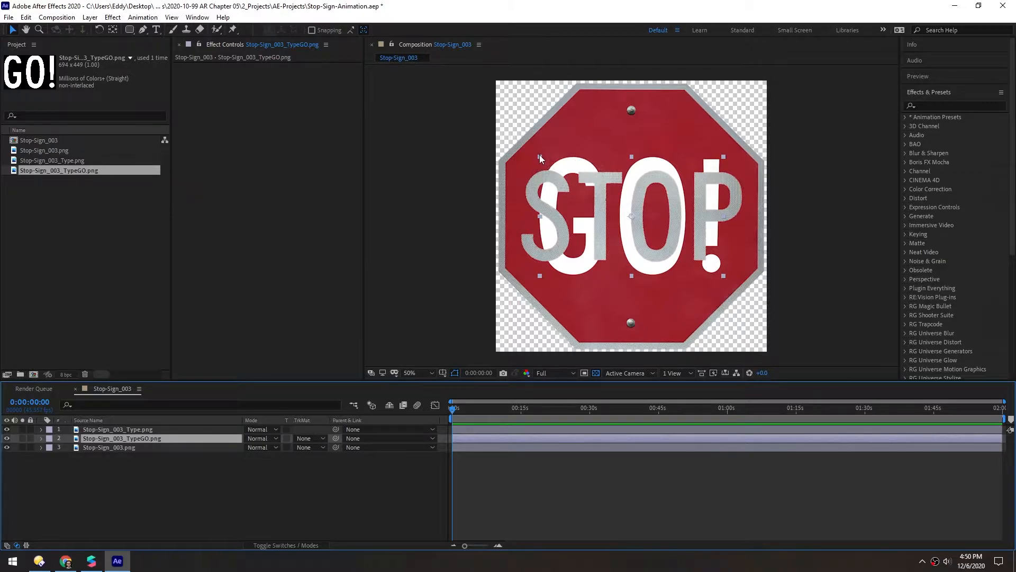
Step: Fit the GO! lettering to the STOP text by scaling it to the same height and nudging the O's into alignment, and hide its layer
drag(539, 157, 561, 163)
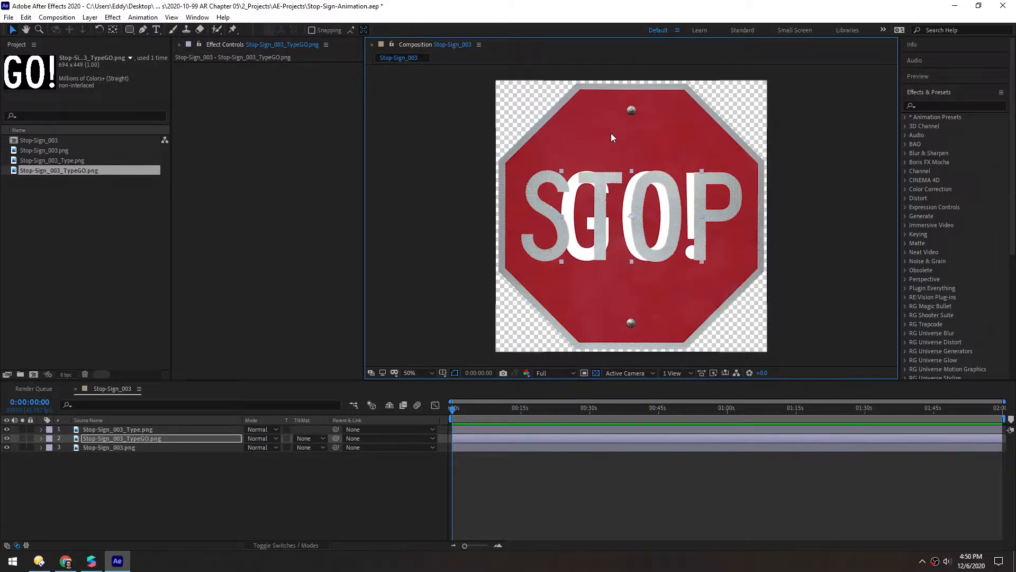
key(shift+Right)
key(shift+Right)
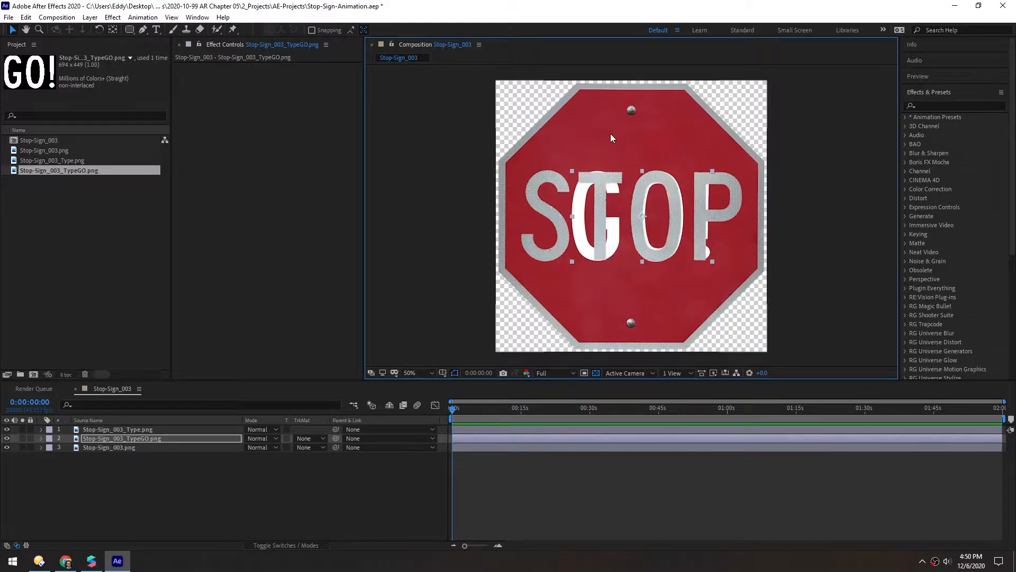
key(Left)
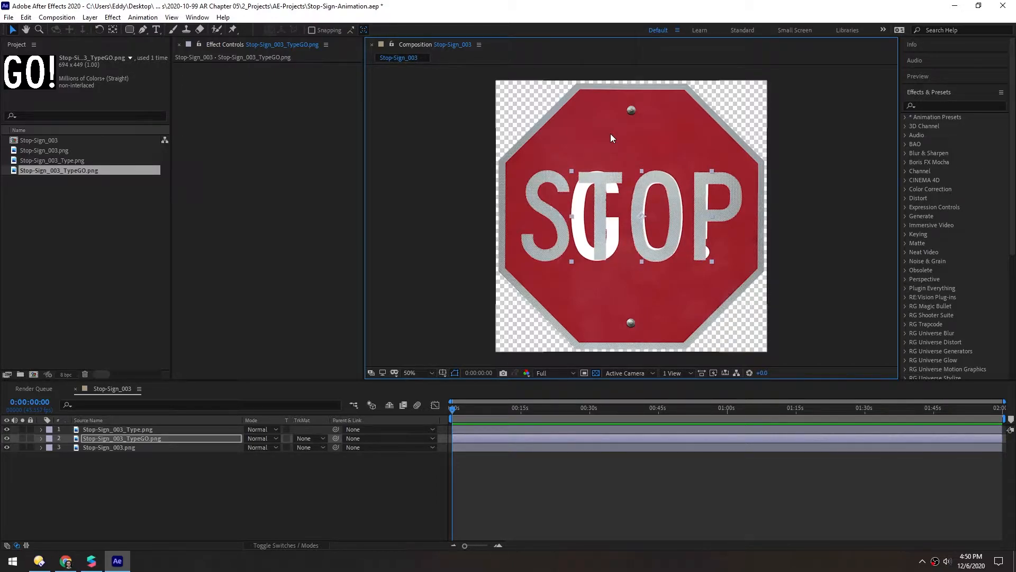
key(Left)
key(Left)
key(Left)
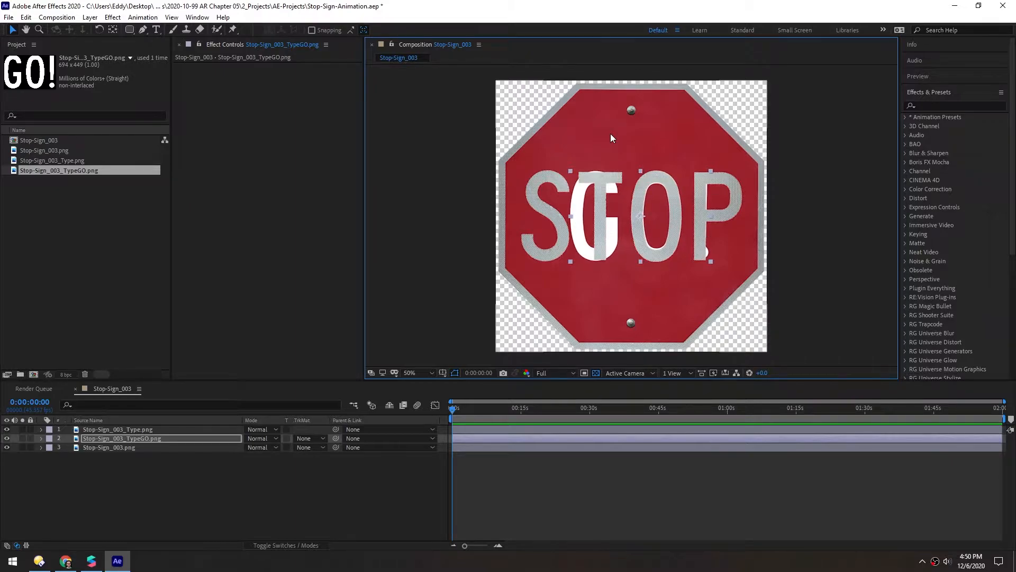
key(period)
drag(796, 312, 792, 309)
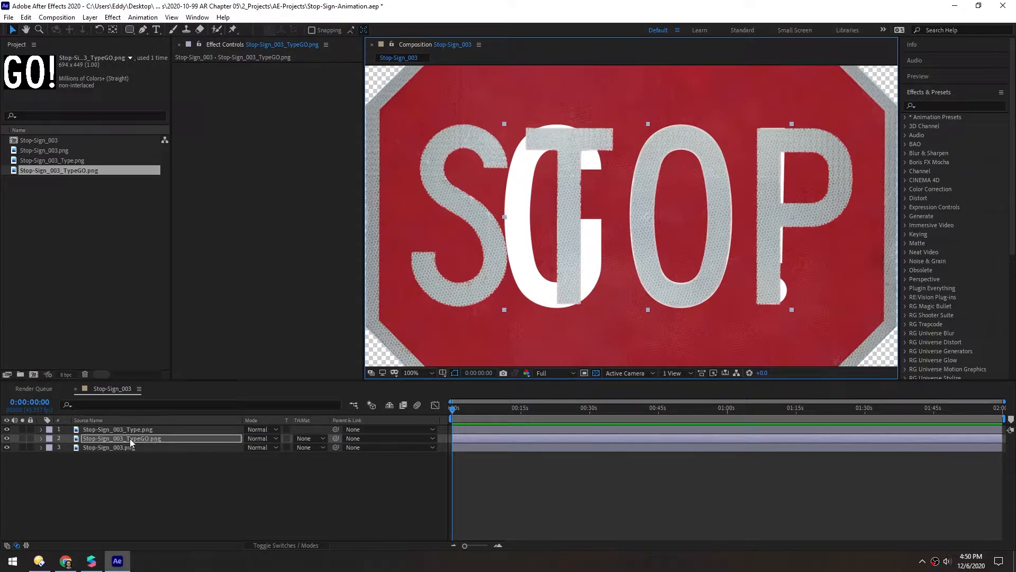
click(6, 438)
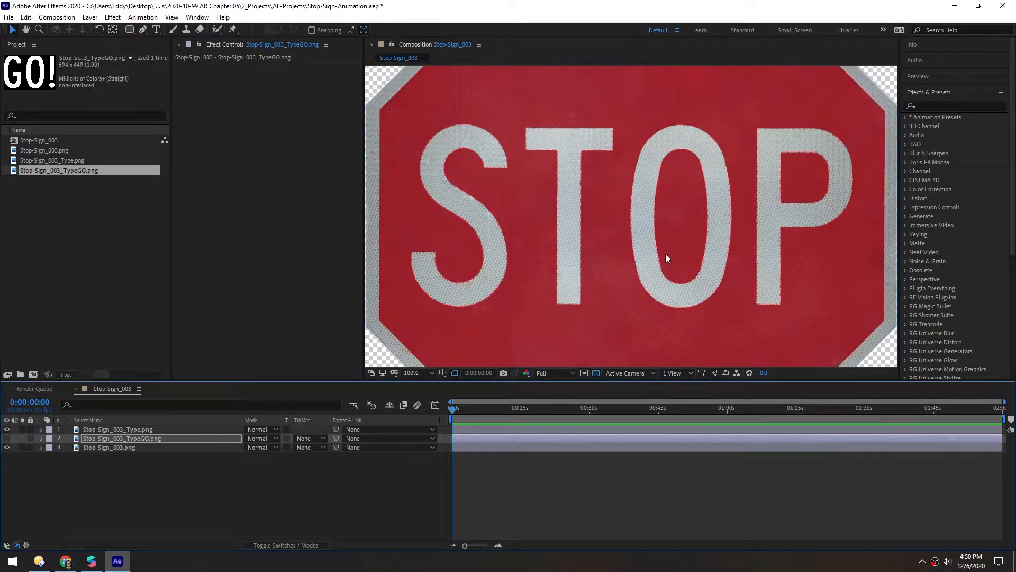
key(comma)
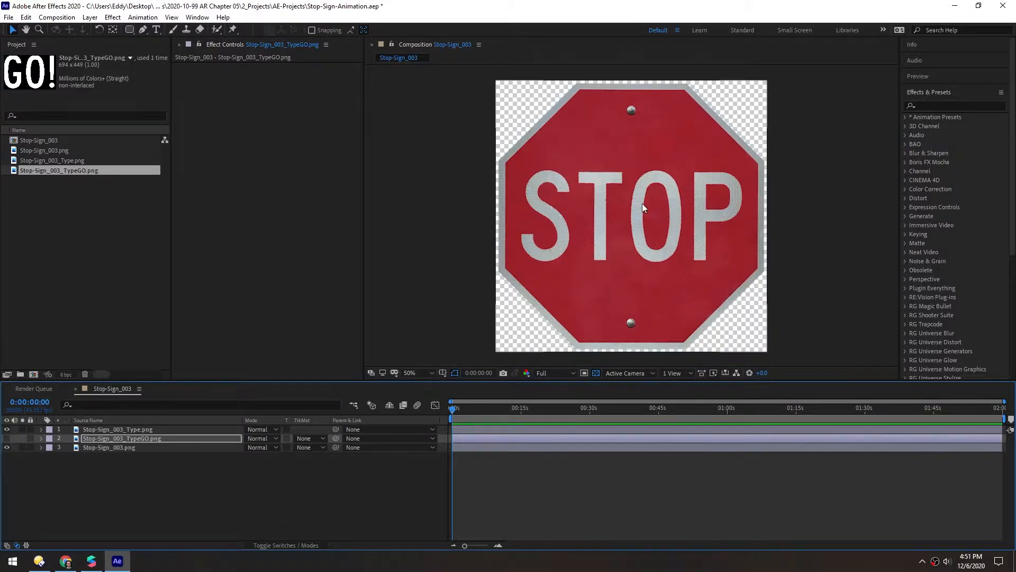
click(76, 439)
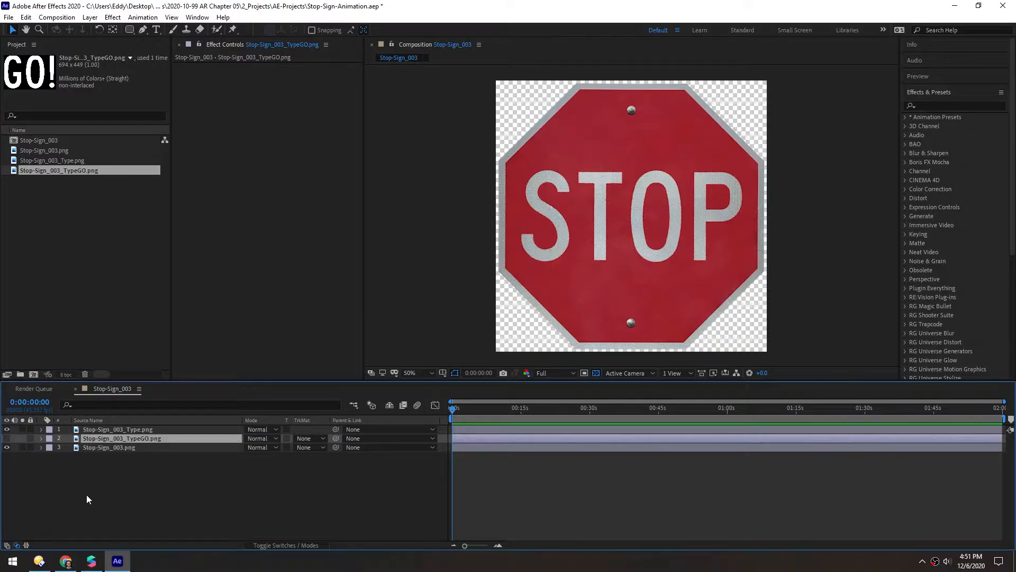
key(ctrl+space)
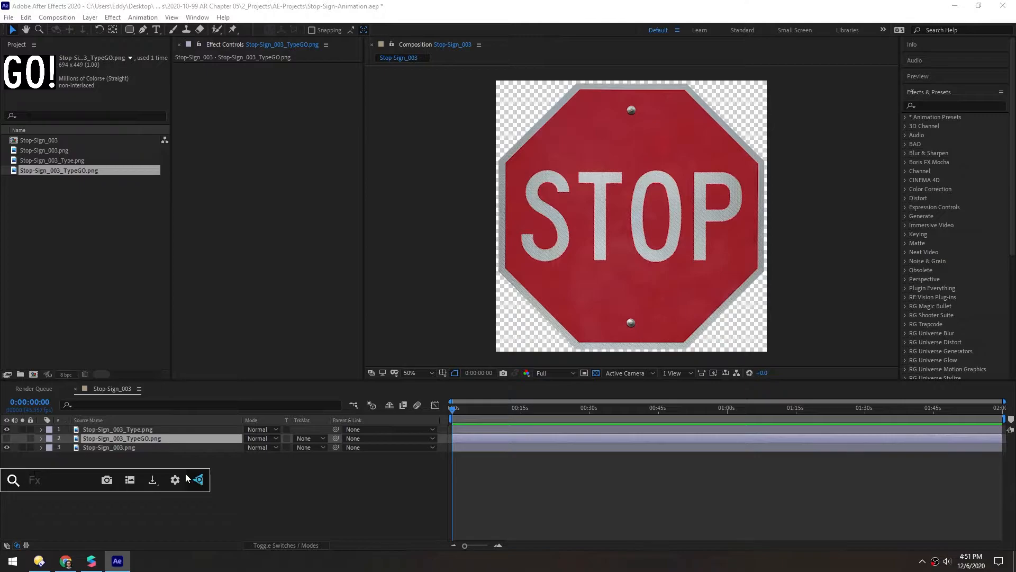
key(Escape)
click(317, 477)
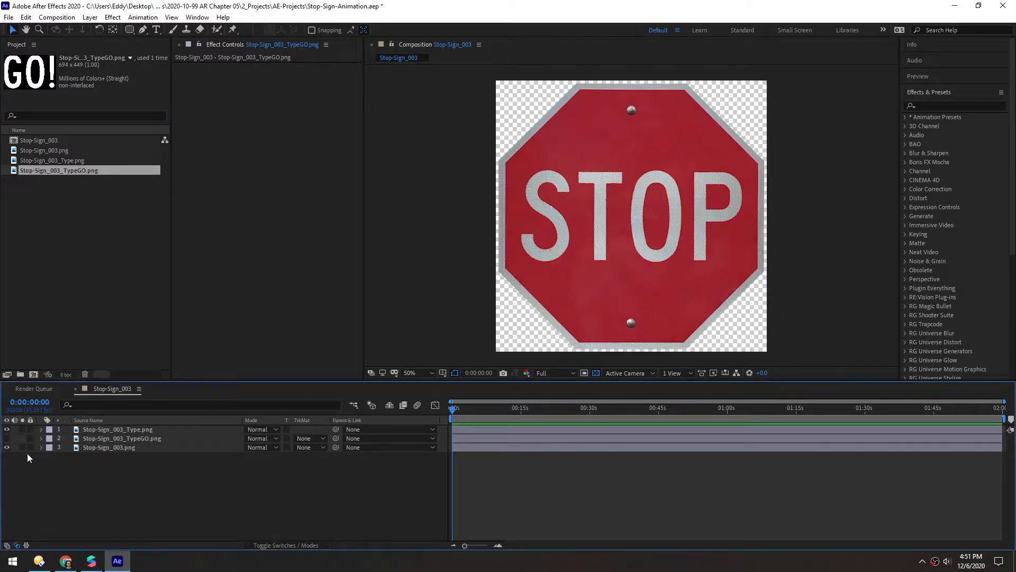
click(74, 439)
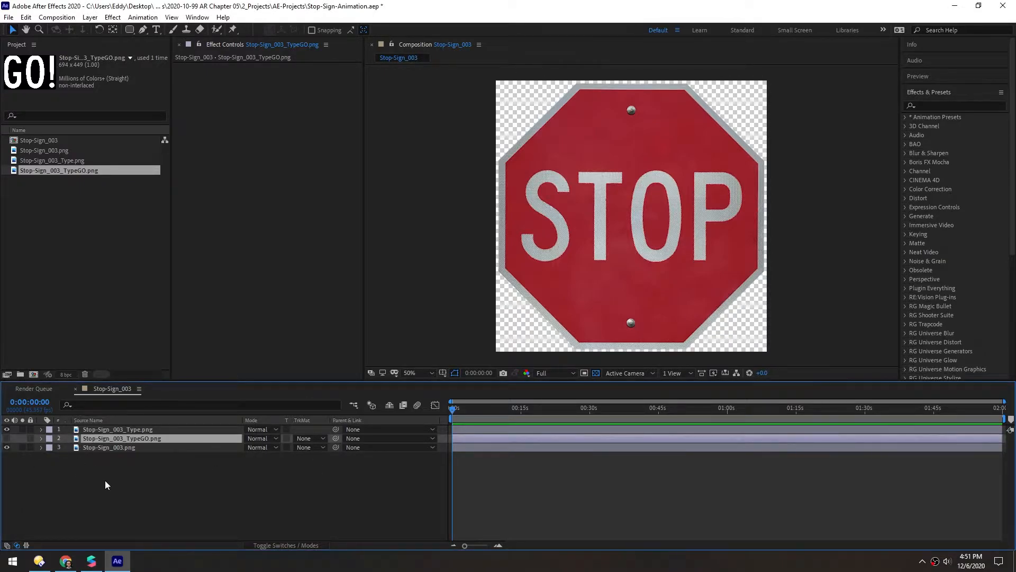
key(ctrl+space)
click(287, 489)
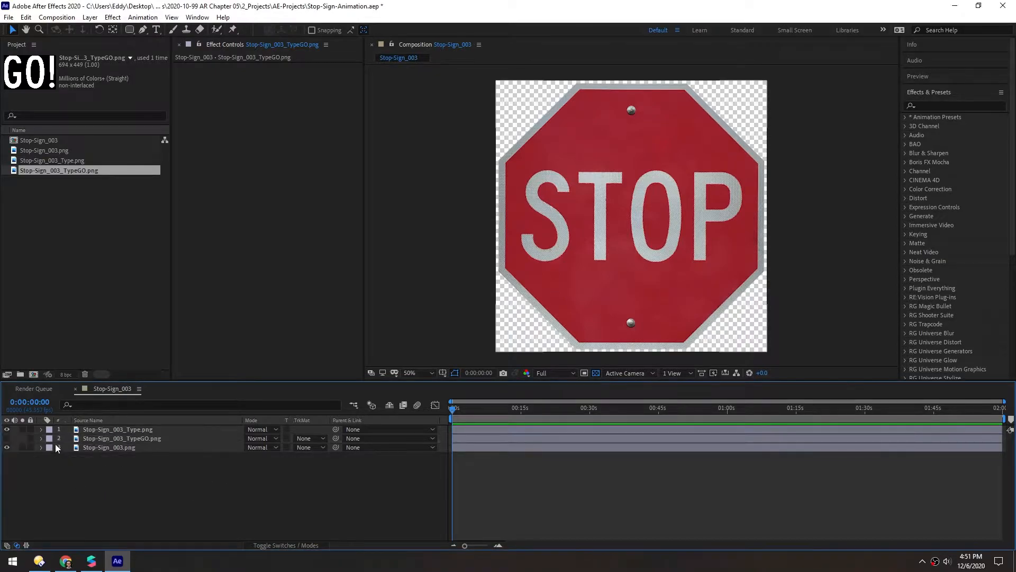
Step: Search the effects for "page" and apply CC Page Turn to the Stop-Sign_003_TypeGO.png layer
click(76, 438)
click(925, 105)
text(page)
drag(944, 126, 509, 439)
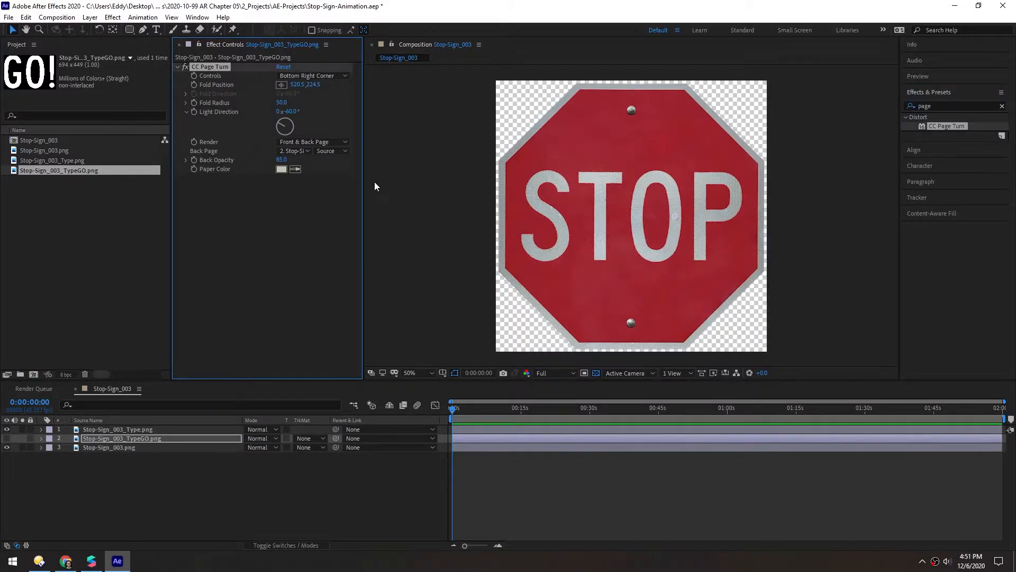
Step: Set the CC Page Turn controls to Top Left Corner and place the fold position at about 38.5, 525.3
click(285, 78)
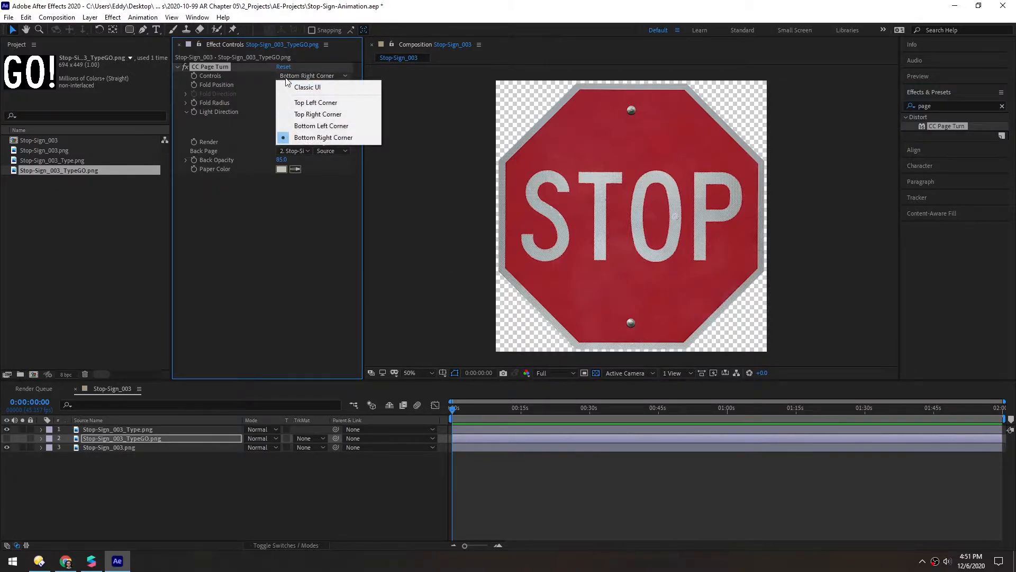
click(298, 104)
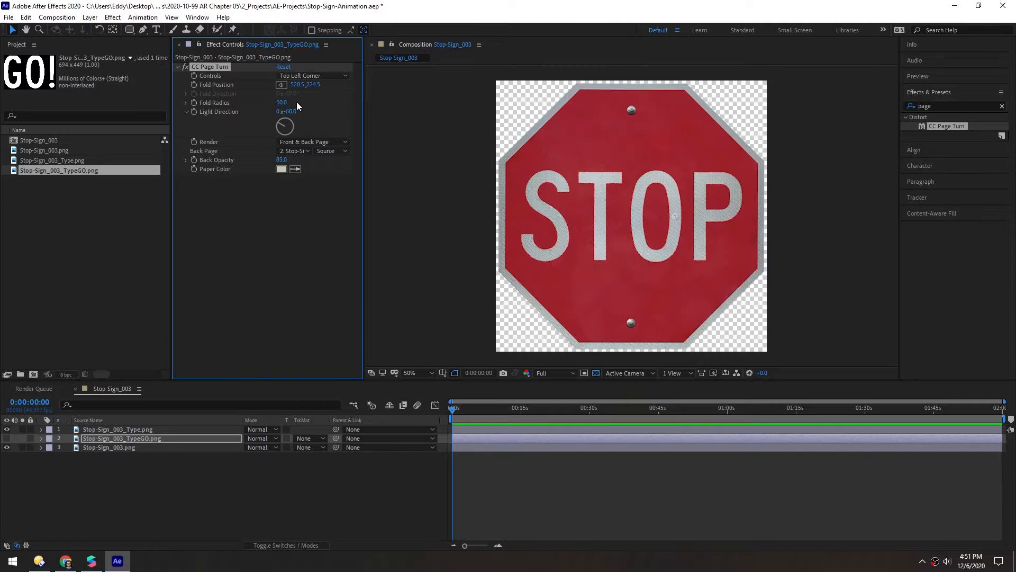
click(281, 85)
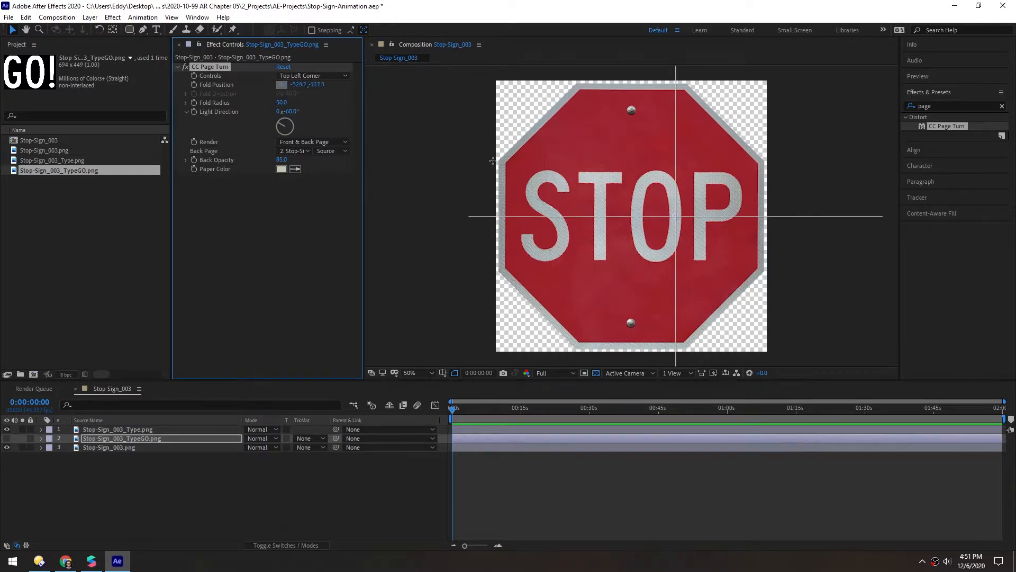
click(576, 278)
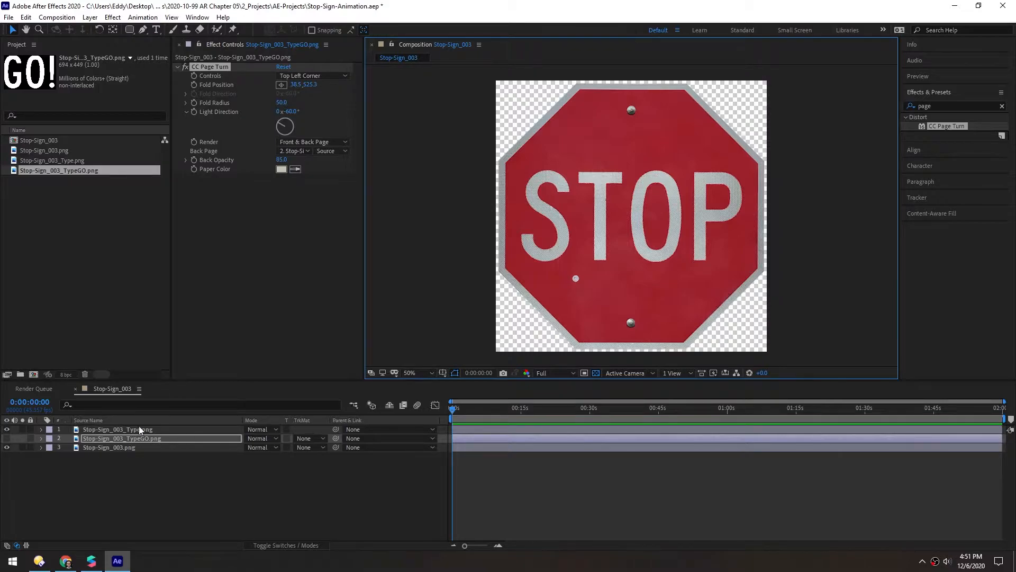
Step: Move the CC Page Turn effect from the GO! layer to the Stop-Sign_003_Type.png layer
click(96, 429)
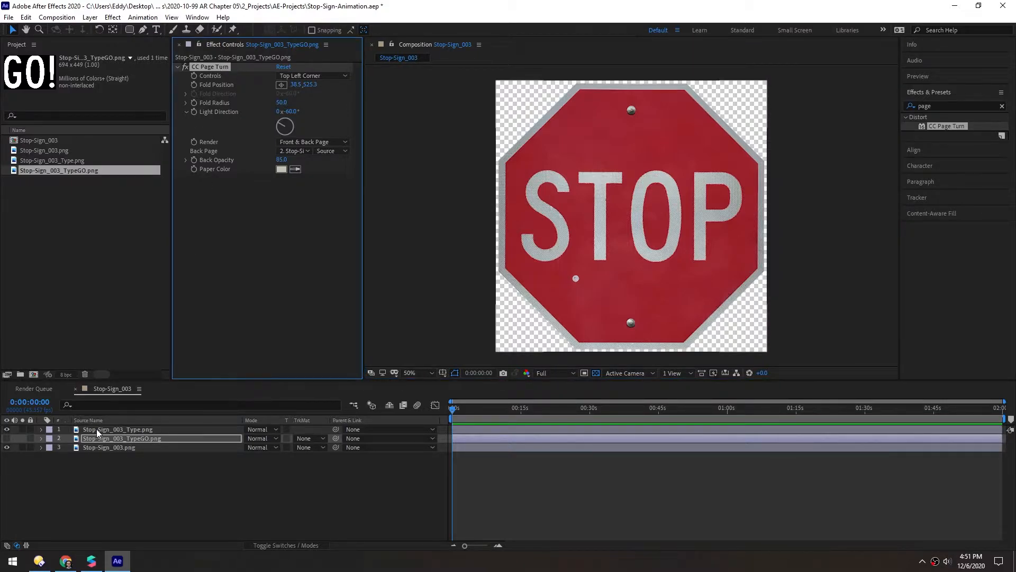
key(ctrl+v)
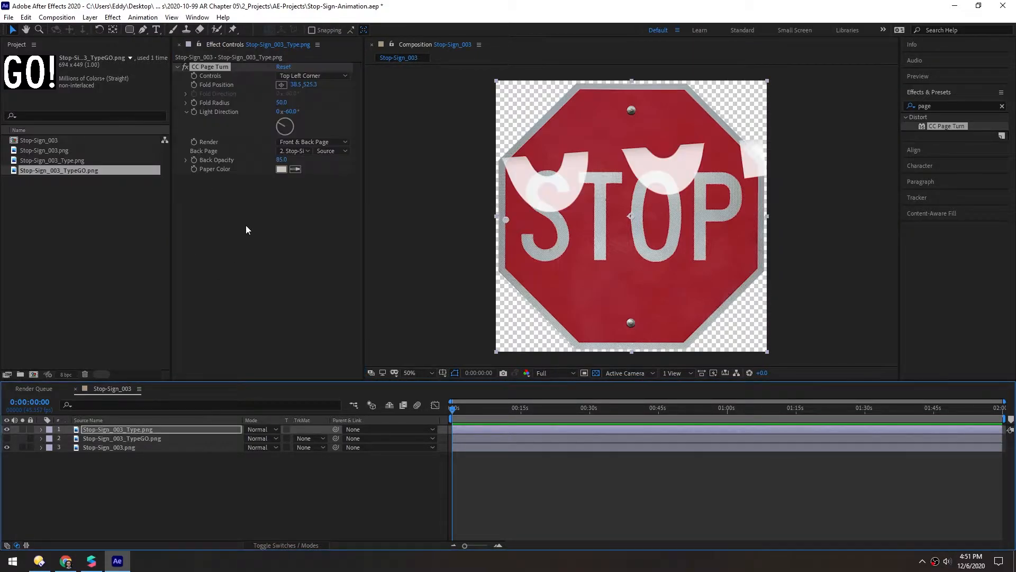
click(104, 439)
click(229, 198)
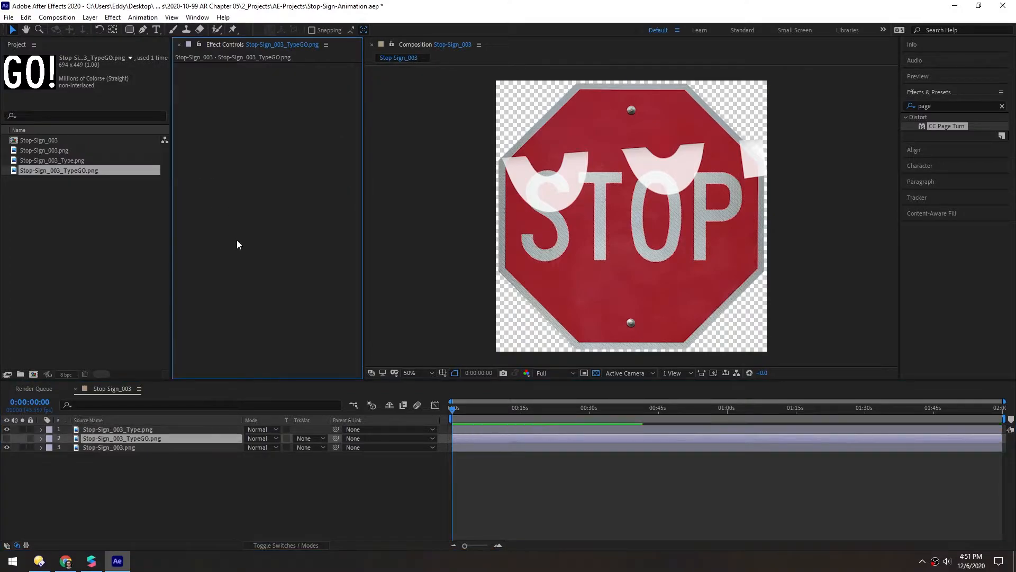
Step: On the STOP text layer's page turn, shift the fold position to about 140.5, 653.3 and set the back page to layer 1
click(75, 429)
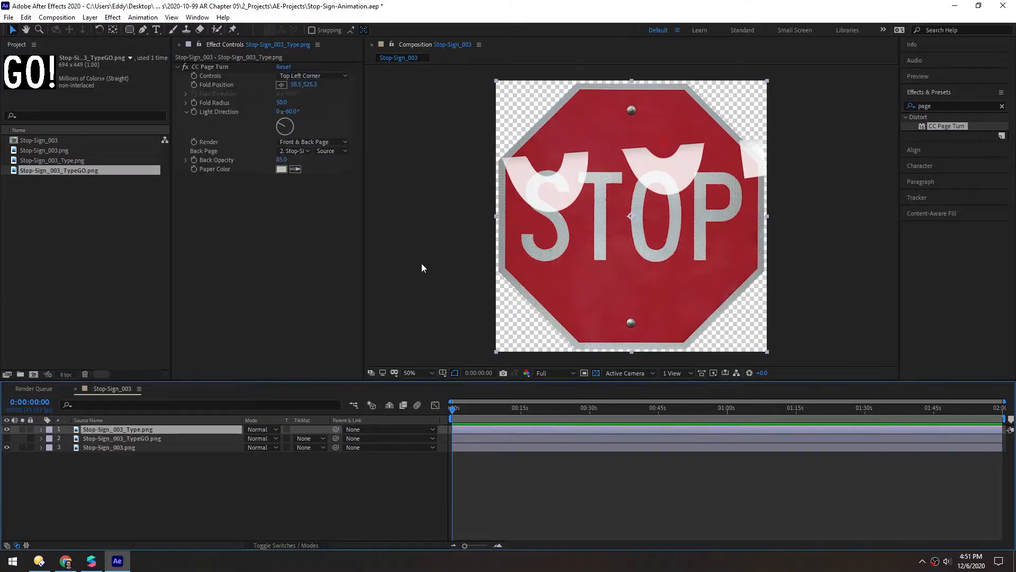
drag(505, 219, 532, 253)
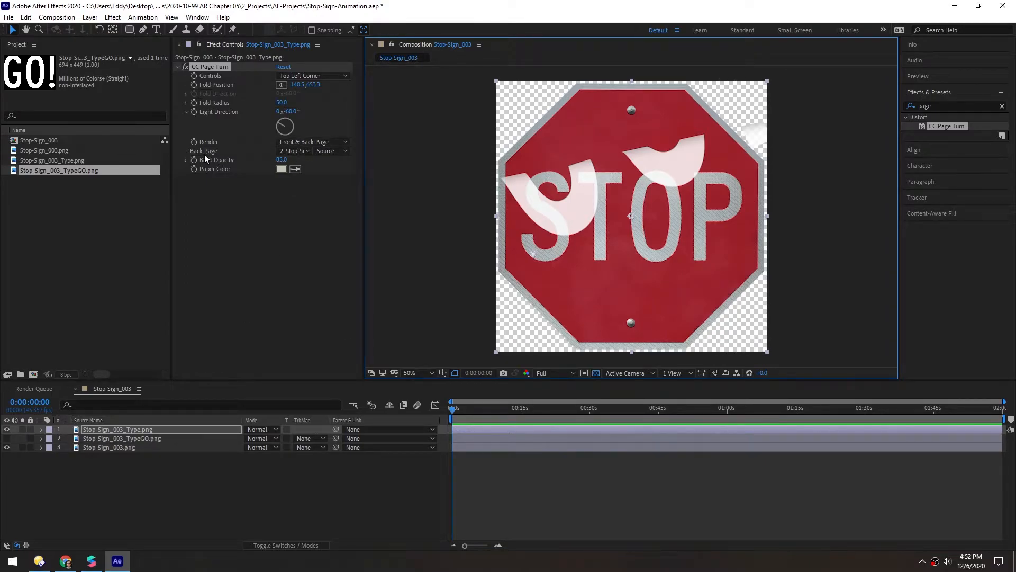
click(298, 150)
click(306, 178)
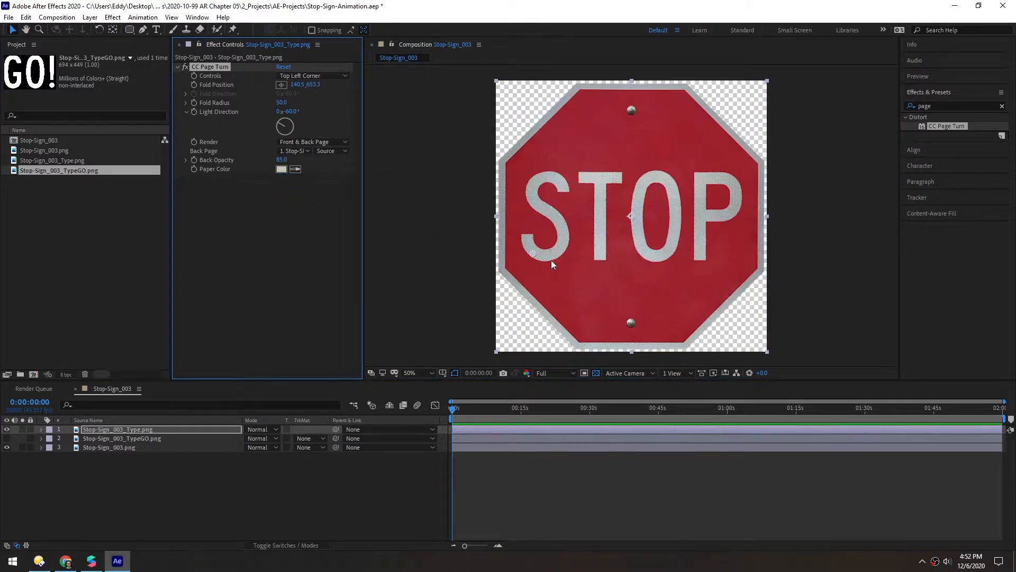
Step: Place the page turn's fold position at about 10.5, 525.3 beside the STOP text and start keyframing it at 0:00:00:00
key(comma)
drag(582, 237, 563, 155)
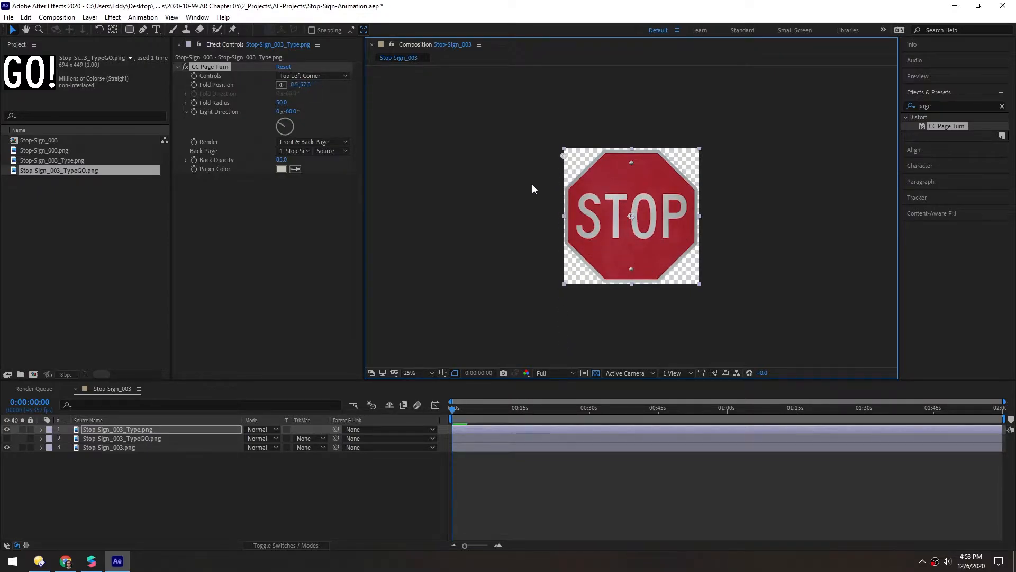
scroll(530, 188, up, 2)
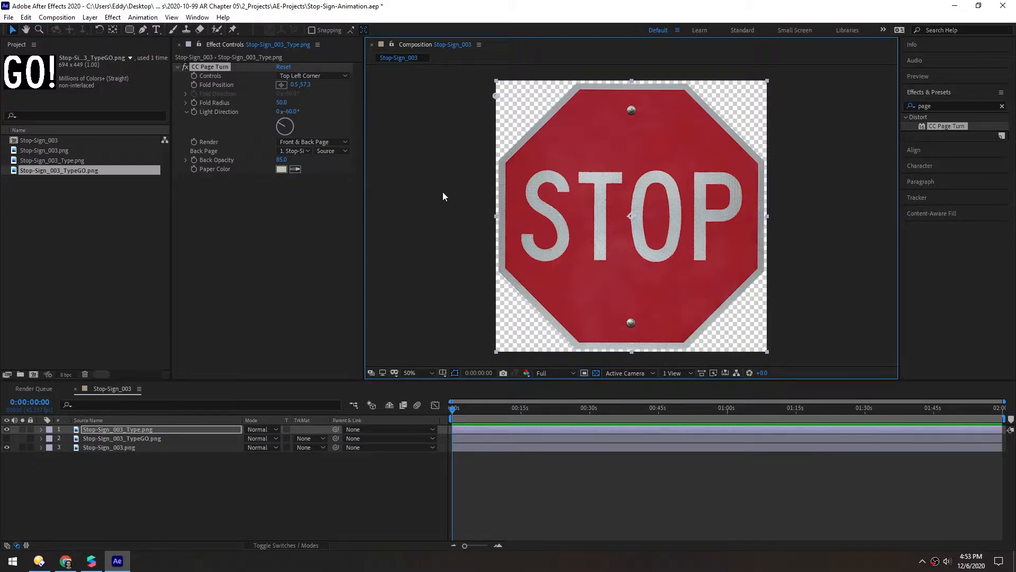
drag(492, 97, 498, 222)
click(195, 85)
scroll(474, 229, down, 2)
Step: Set the Stop-Sign_003 composition's duration to 0:00:02:00 and return to its first frame
click(461, 411)
click(461, 408)
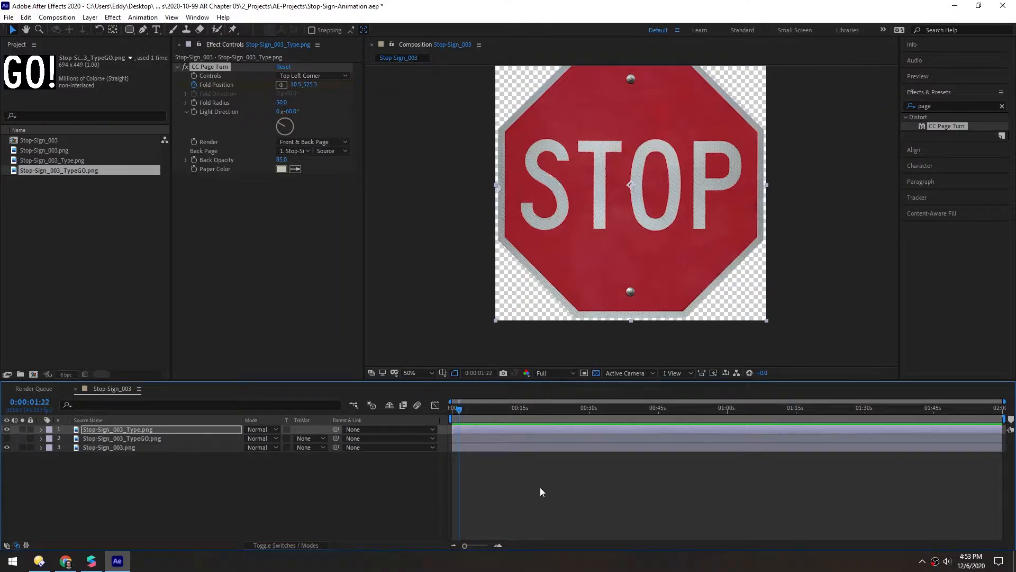
click(515, 474)
key(ctrl+k)
drag(509, 237, 404, 185)
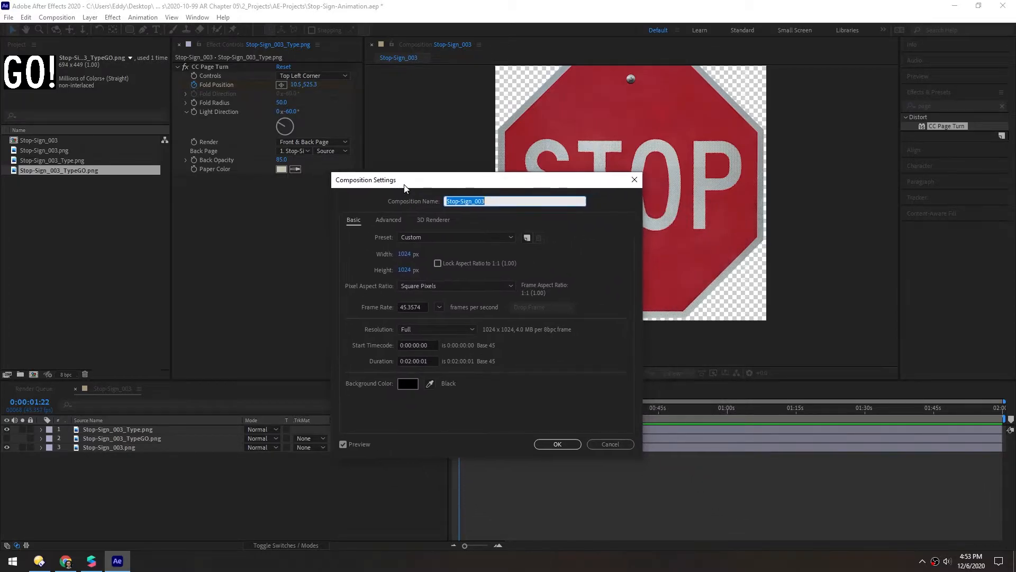
click(410, 361)
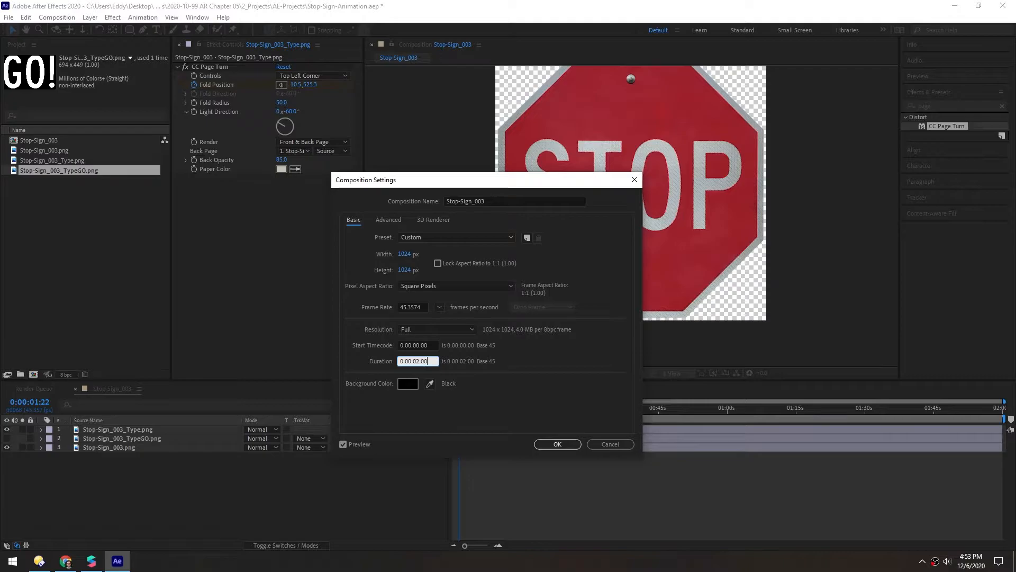
key(Return)
key(Home)
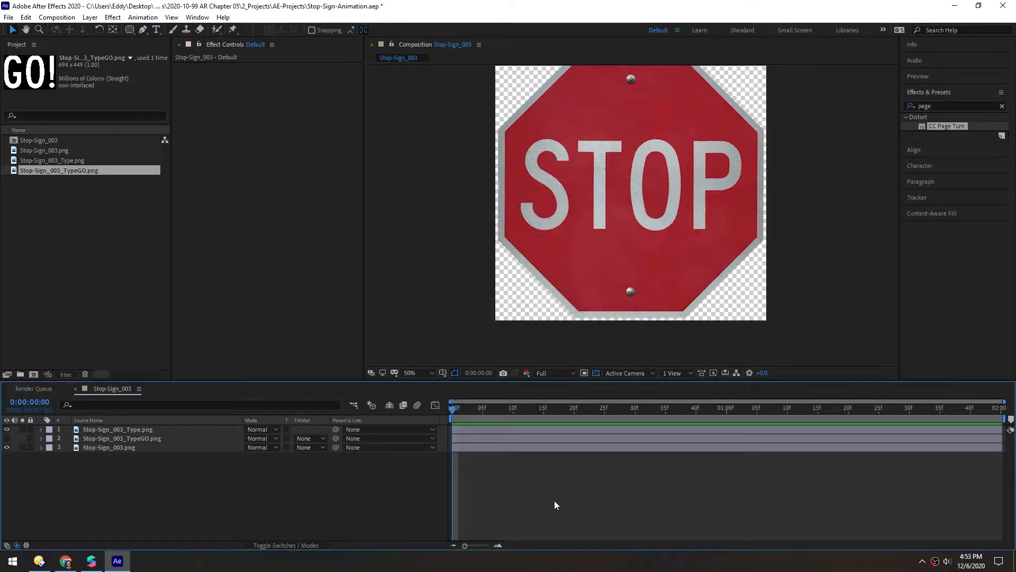
Step: At 0:00:00:09, keyframe the STOP layer's page turn with its fold position moved straight down to about -29.5, 1749.3
key(u)
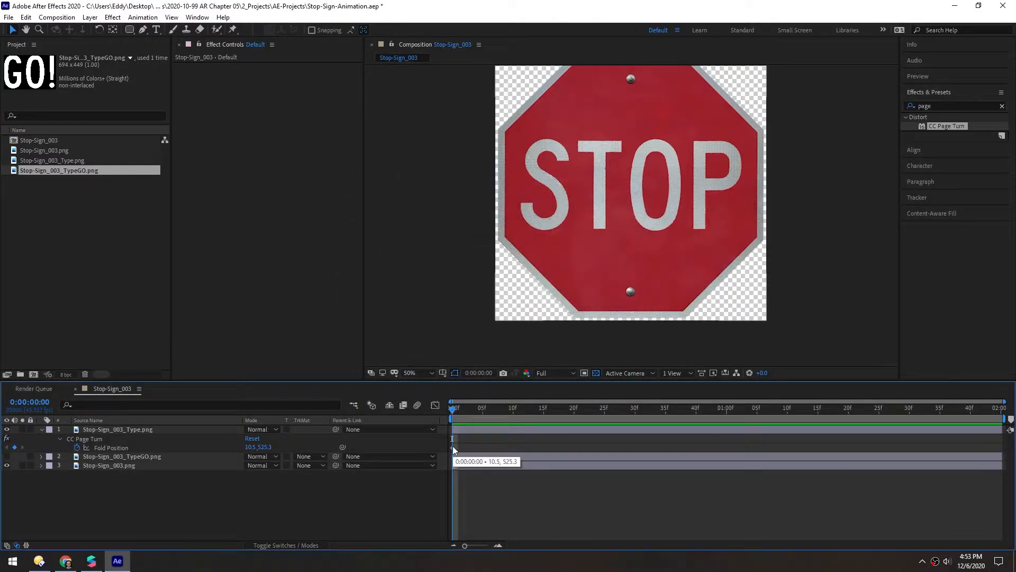
drag(455, 411, 514, 414)
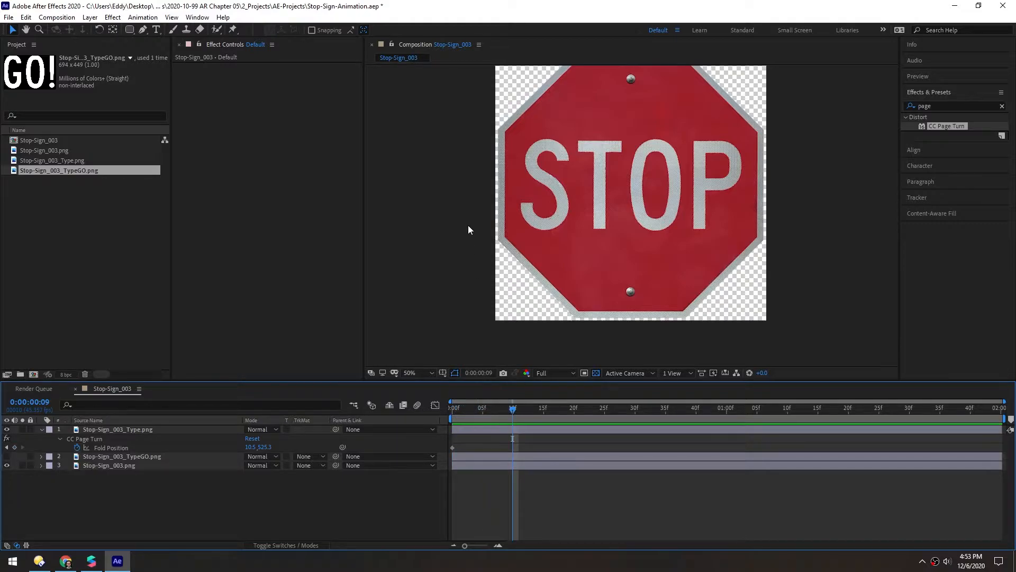
key(comma)
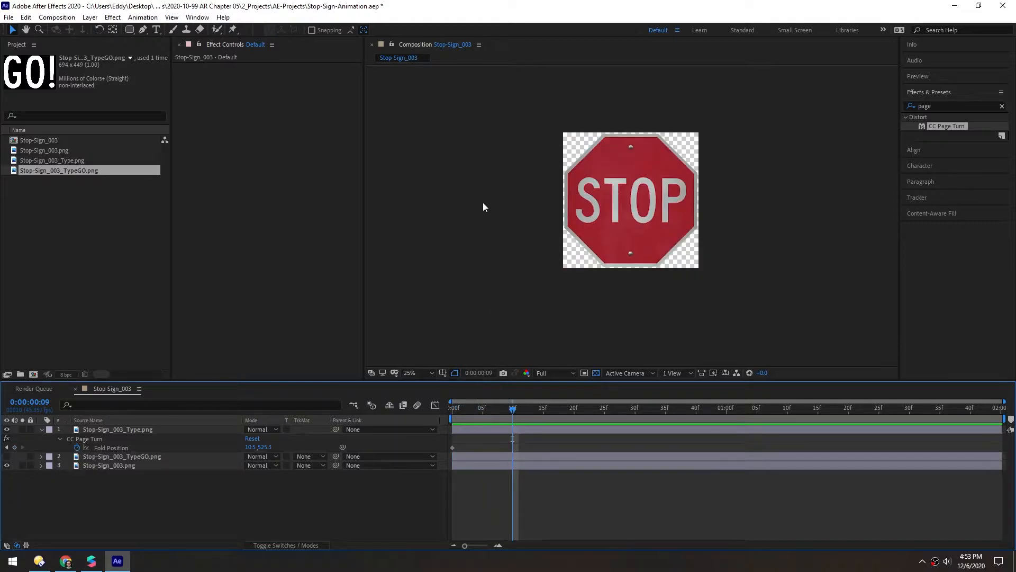
click(90, 429)
click(198, 66)
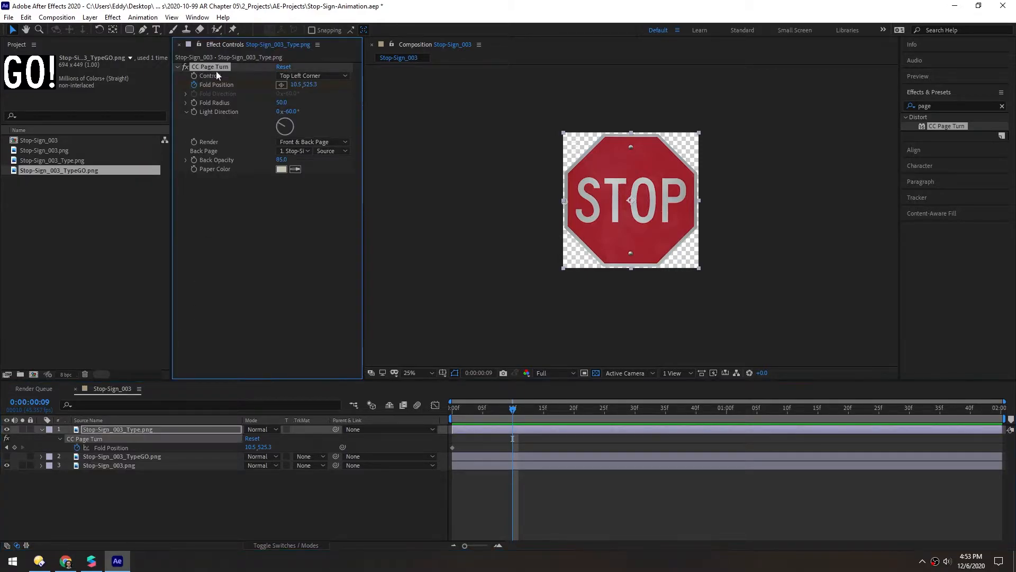
drag(567, 202, 563, 367)
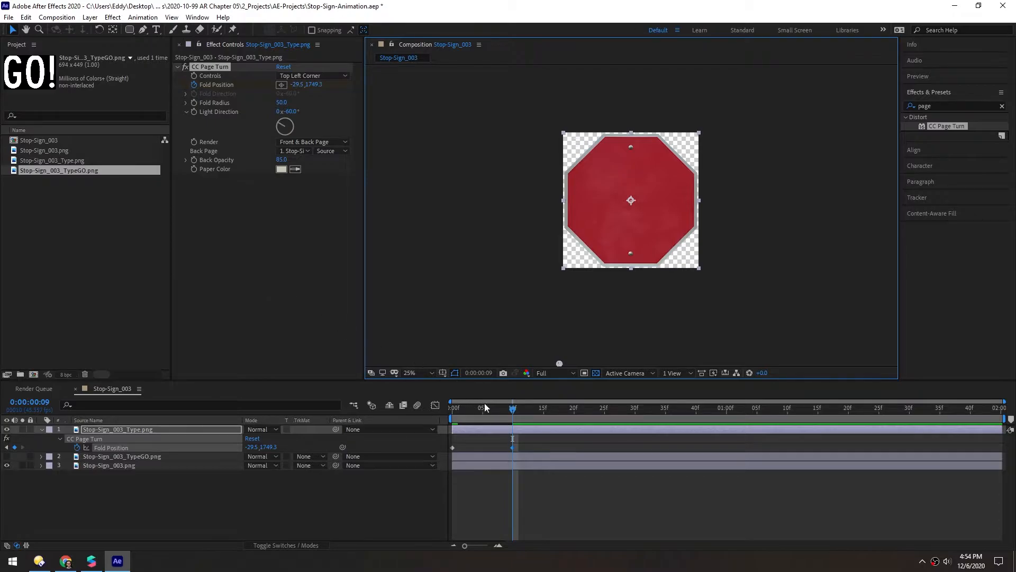
Step: At the first frame, draw a rectangular mask around the letter S on the STOP text layer
drag(513, 414, 452, 411)
click(479, 430)
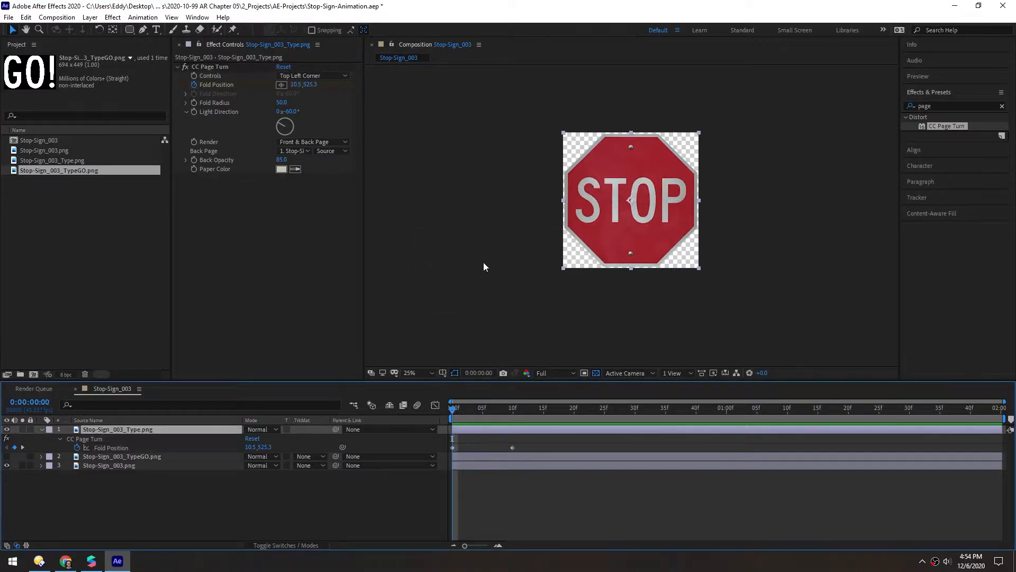
click(129, 30)
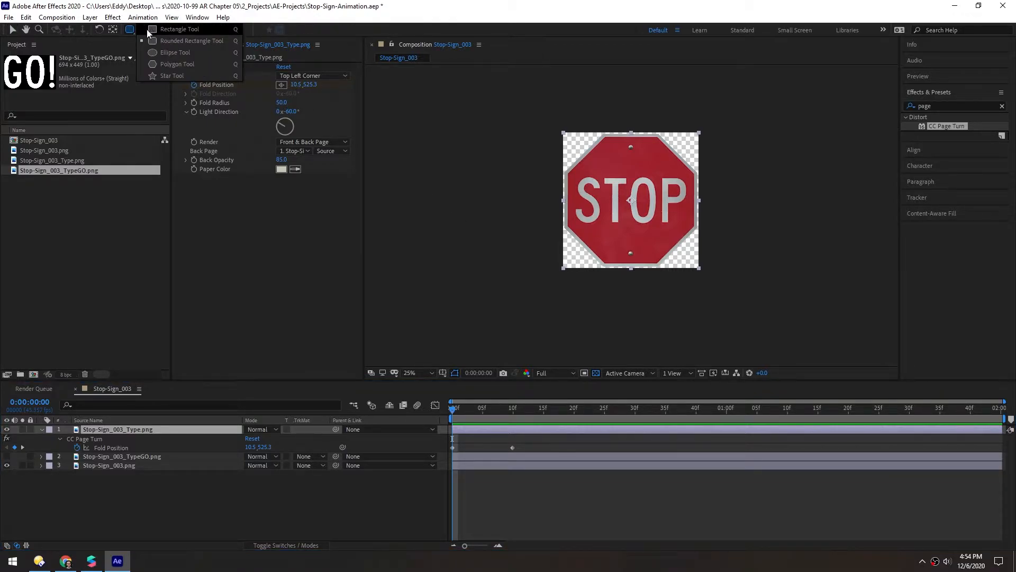
click(180, 30)
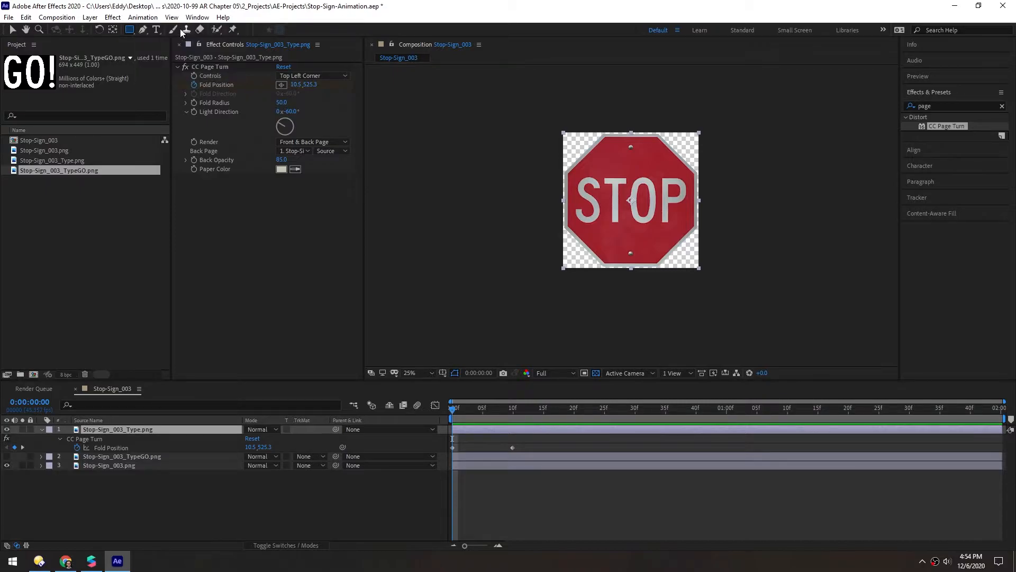
key(period)
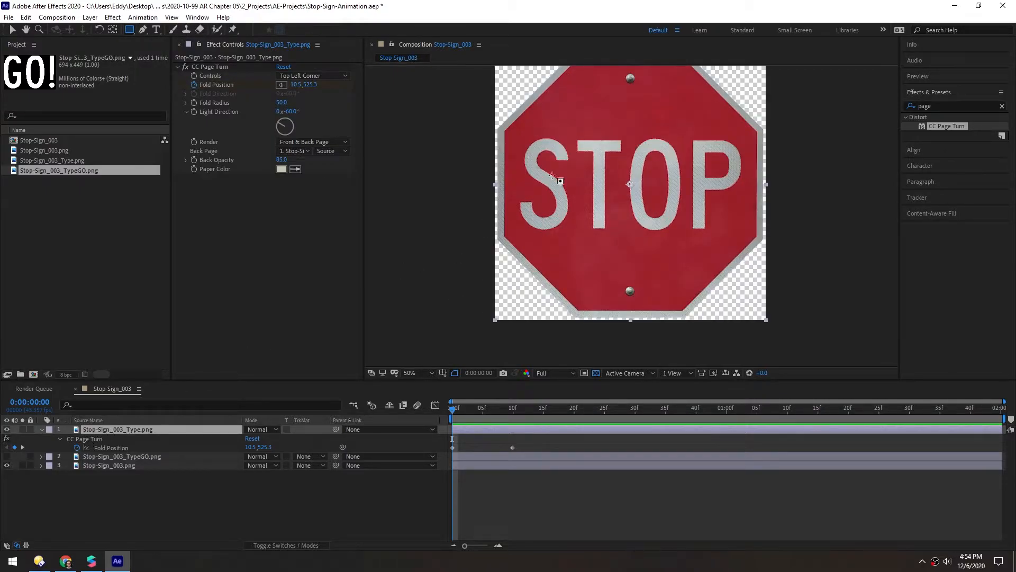
drag(514, 130, 575, 234)
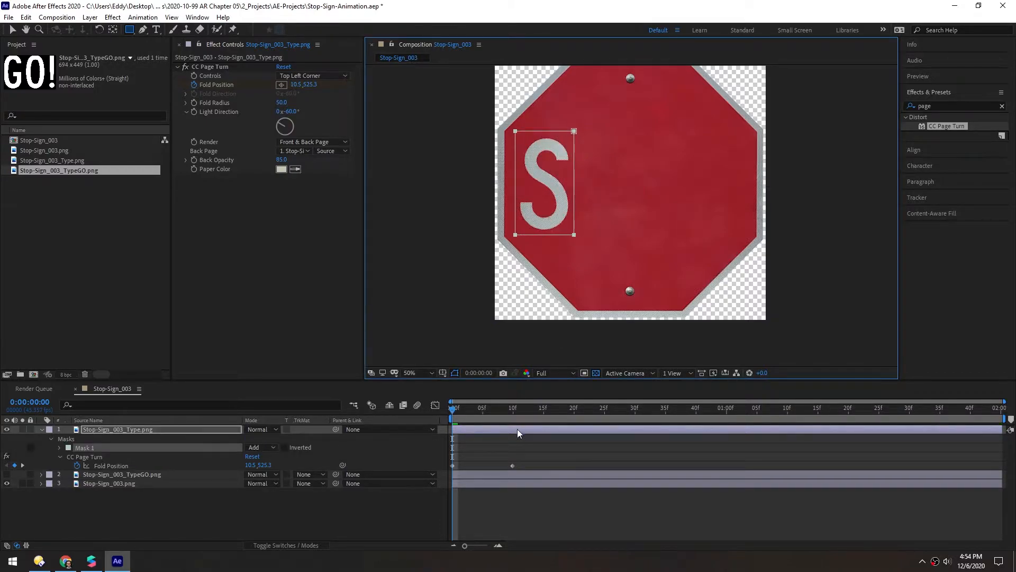
Step: Duplicate the masked S layer, shift the copy's mask over the letter T, and collapse the original layer's properties
key(ctrl+d)
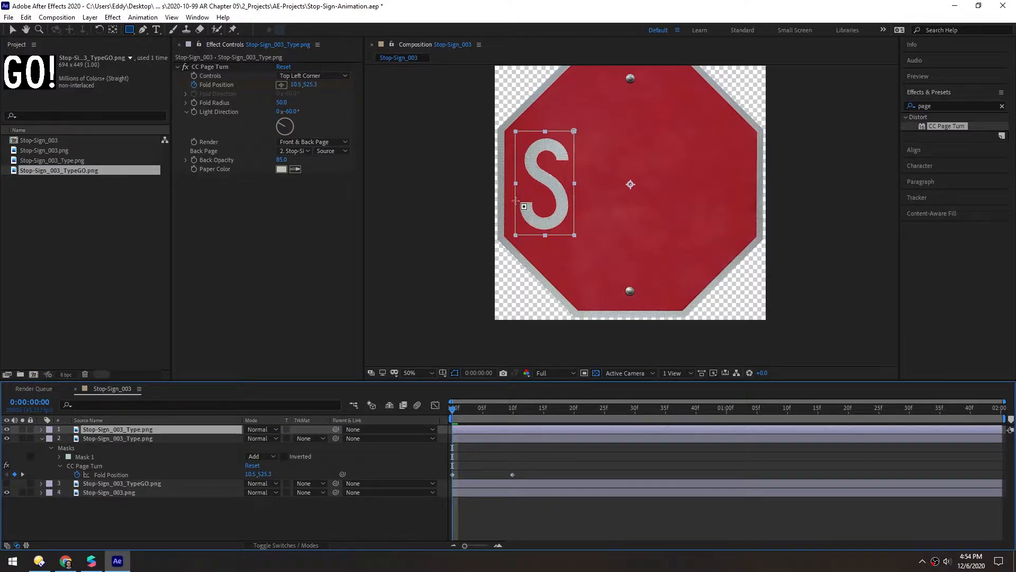
key(v)
click(515, 235)
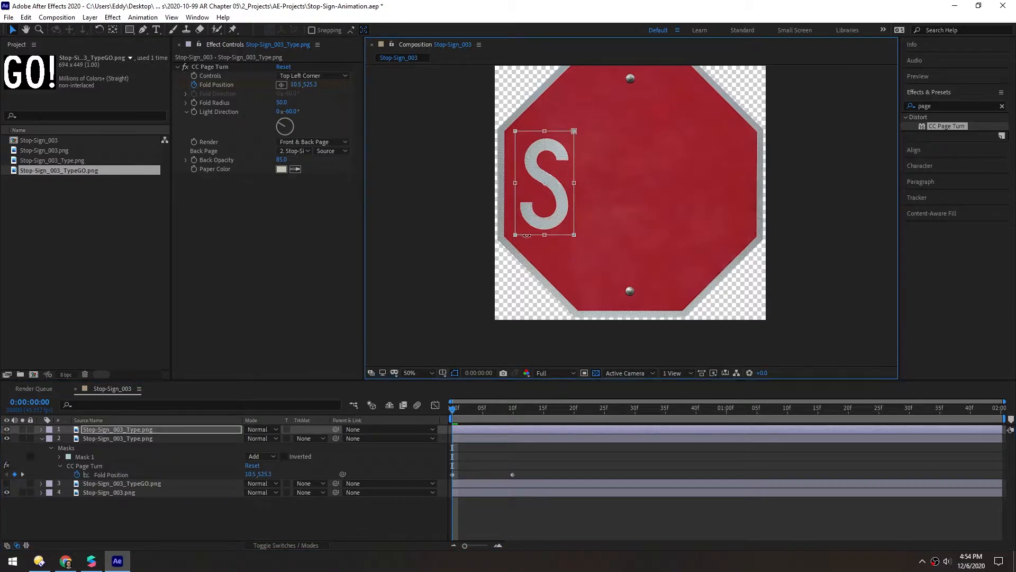
drag(530, 232, 587, 232)
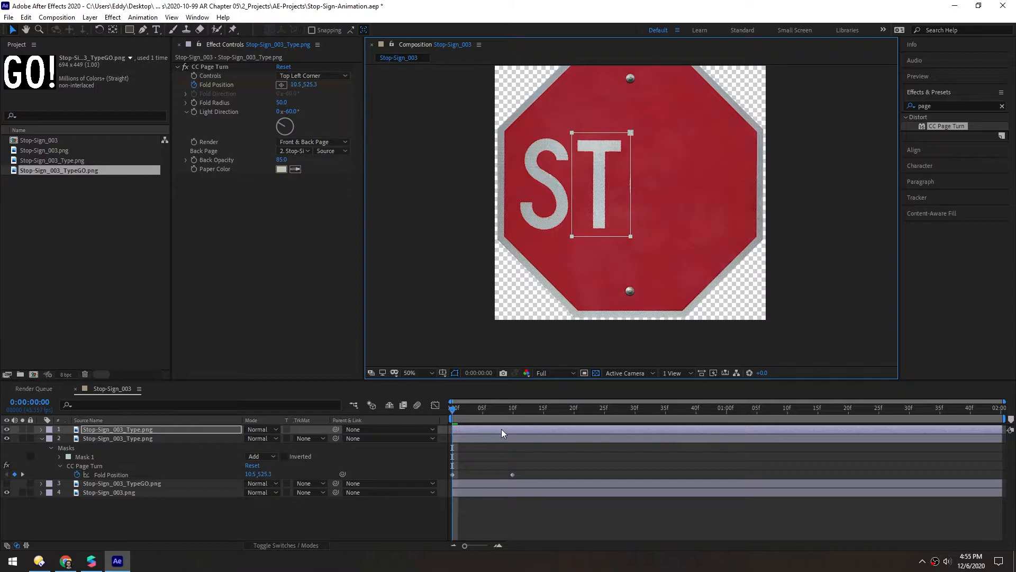
click(501, 518)
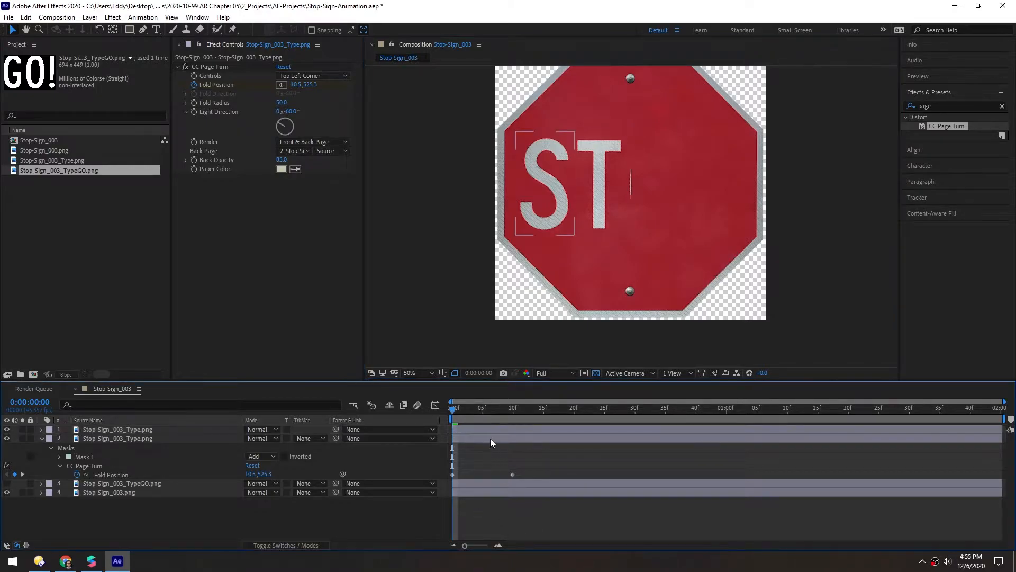
click(490, 438)
key(u)
Step: Duplicate the masked T layer and move the copy's mask over the letter O
click(485, 429)
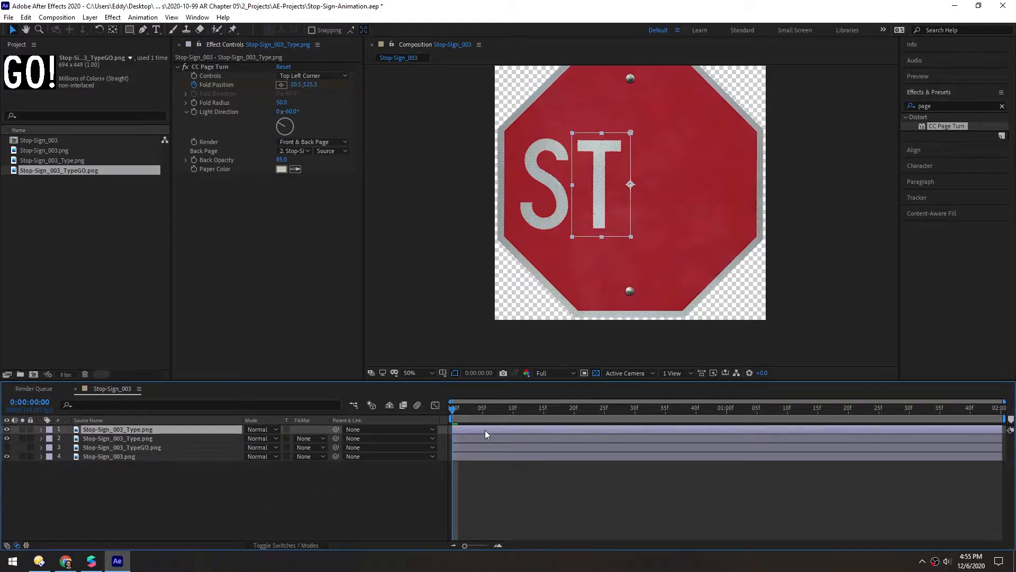
key(ctrl+d)
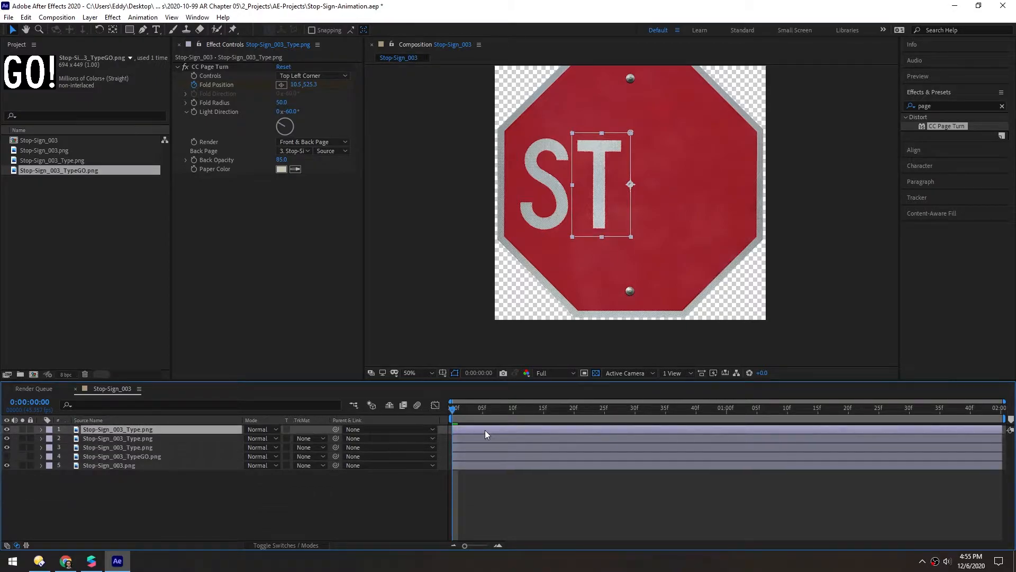
click(584, 238)
drag(589, 212, 651, 207)
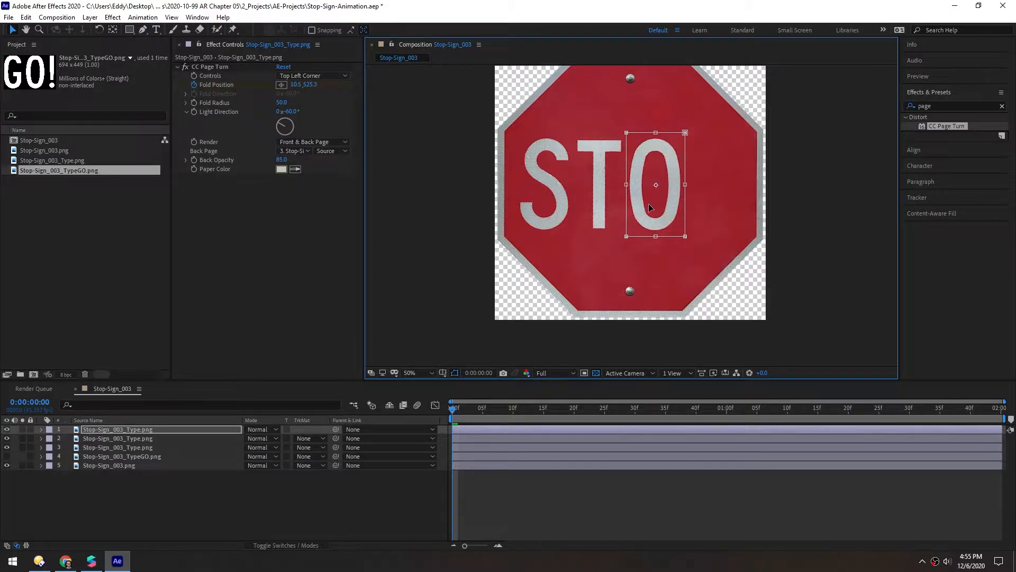
Step: Duplicate the masked O layer and move the copy's mask over the letter P
click(510, 430)
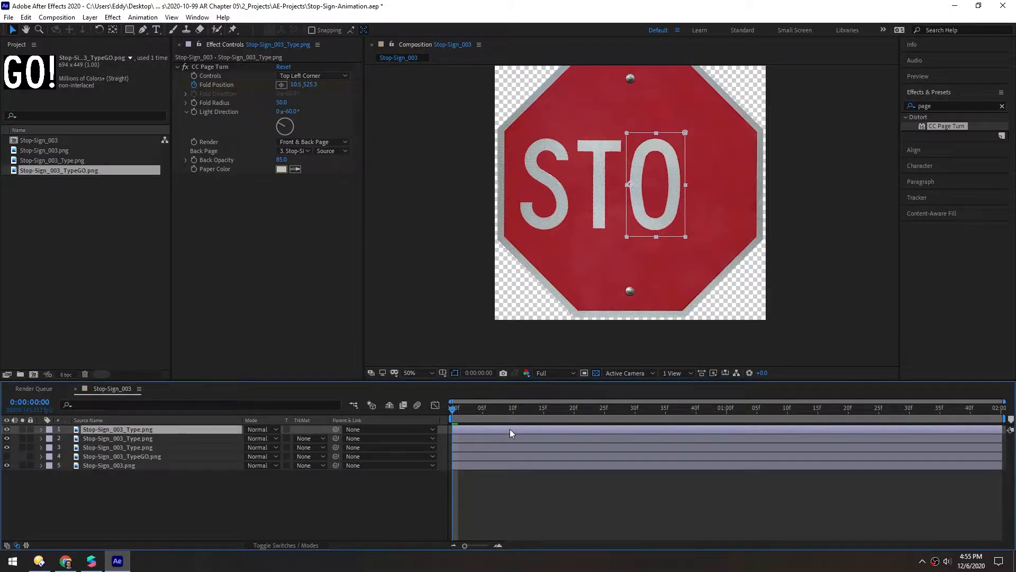
key(ctrl+d)
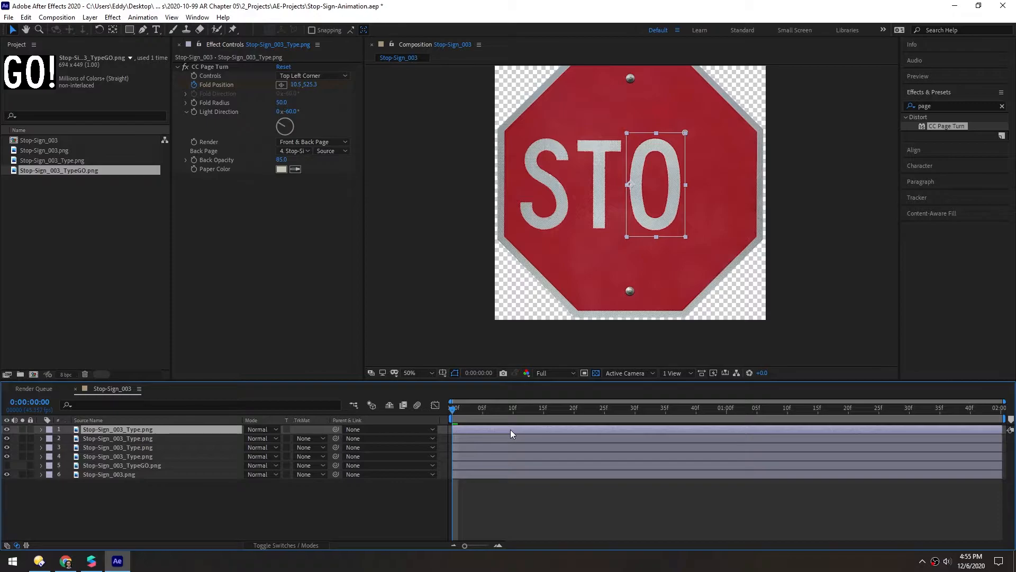
click(642, 238)
drag(642, 238, 703, 237)
Step: Rename the layers masked to the first two letters as S and T
click(130, 457)
key(Return)
key(BackSpace)
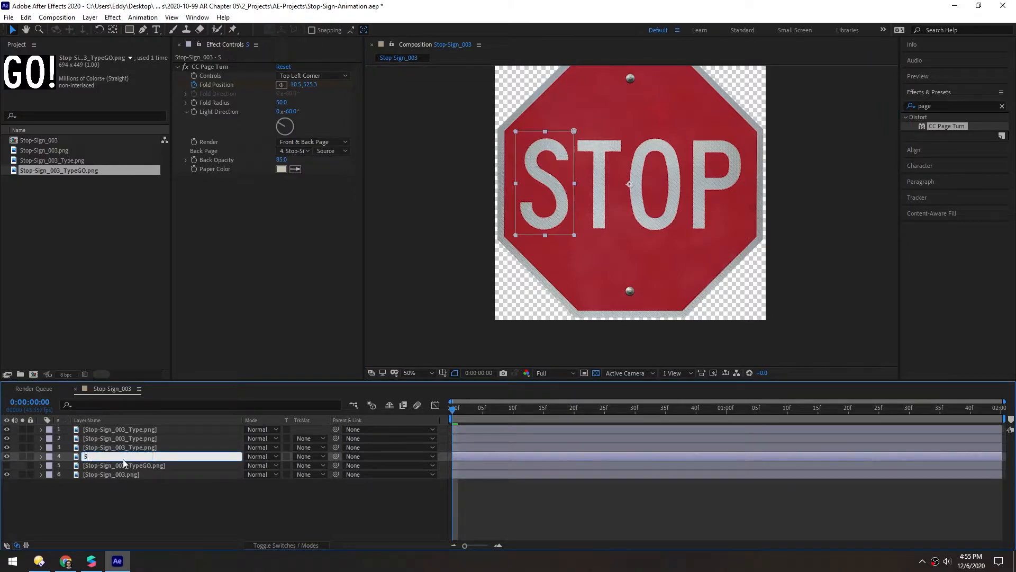
click(100, 447)
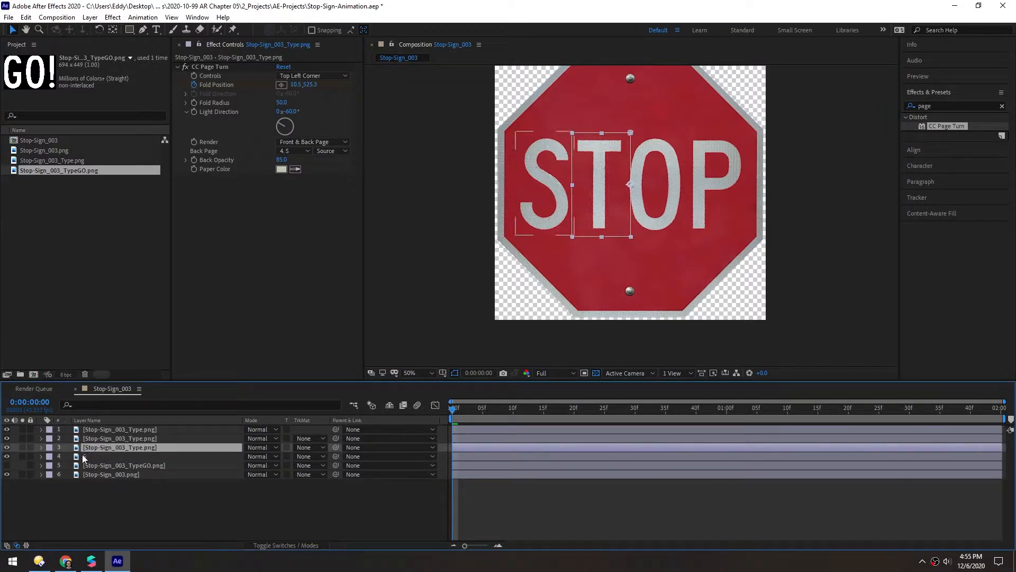
key(Return)
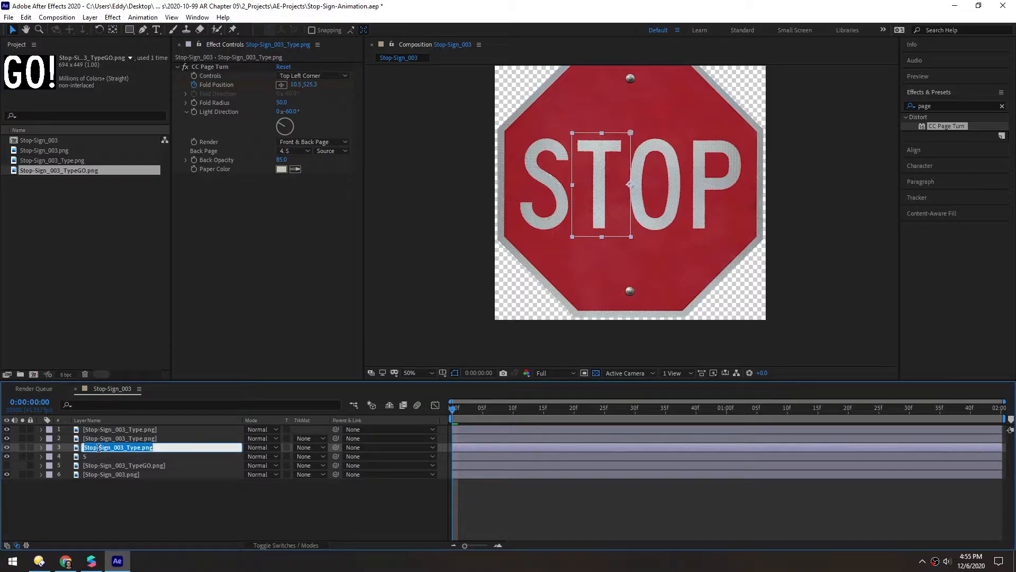
text(T)
key(Return)
Step: Rename the layers masked to the last two letters as O and P
click(116, 437)
key(Return)
text(O)
key(Return)
click(126, 431)
key(Return)
text(P)
key(Return)
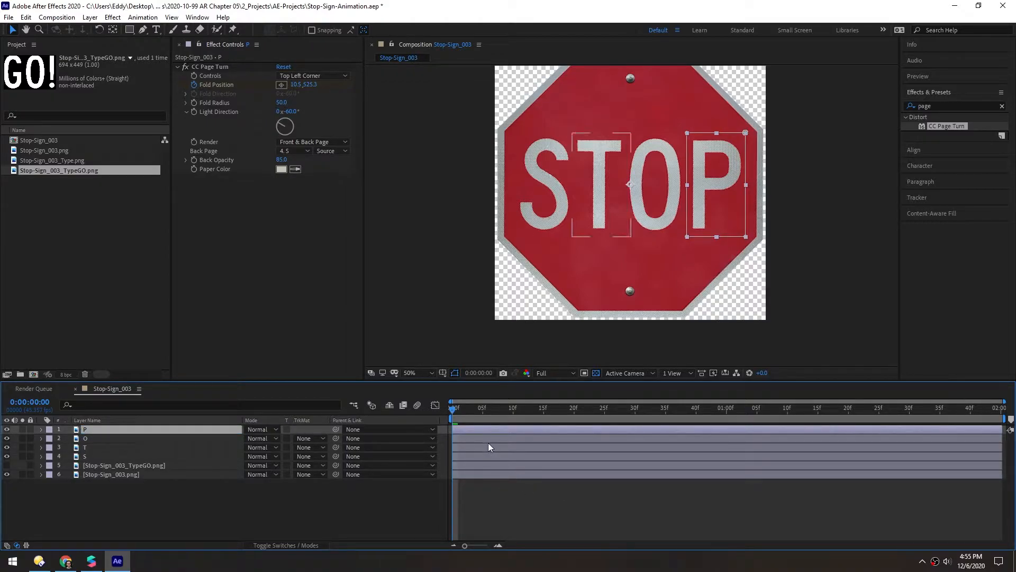
Step: Reveal the four letter layers' Fold Position keyframes and stagger them about two frames apart in the order S, T, O, P
shift+click(85, 456)
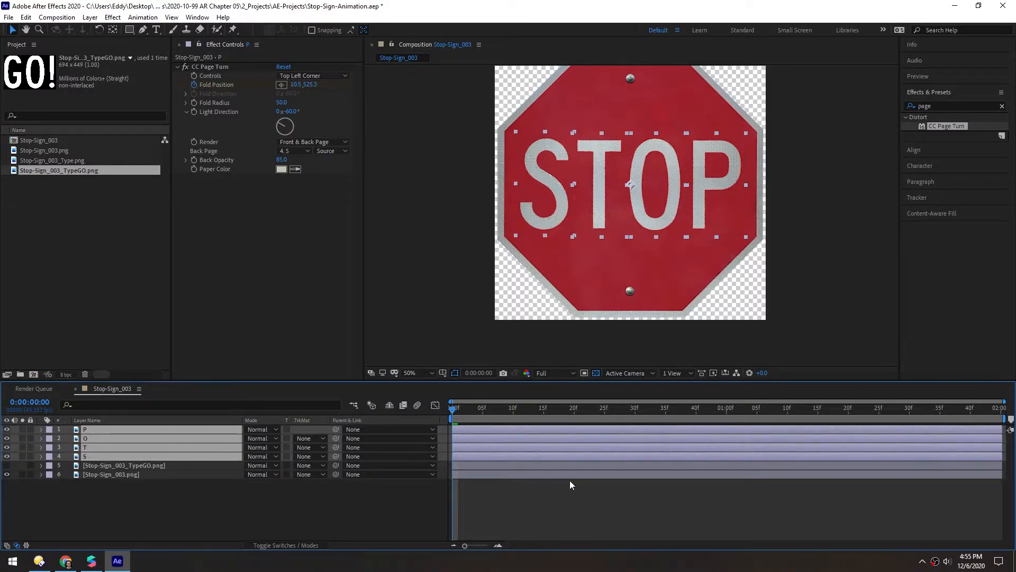
key(u)
drag(521, 380, 521, 314)
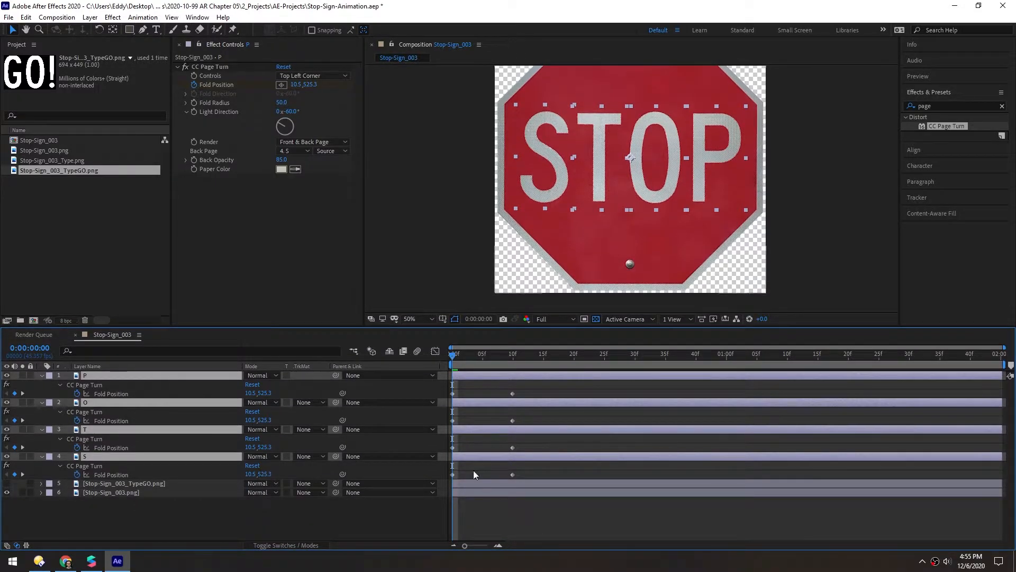
click(536, 509)
drag(525, 450, 525, 395)
drag(464, 391, 532, 426)
drag(461, 384, 545, 399)
drag(536, 394, 549, 394)
Step: At 0:00:00:07, set the page turn's back page source to Effects & Masks on the P and O layers
drag(453, 356, 500, 360)
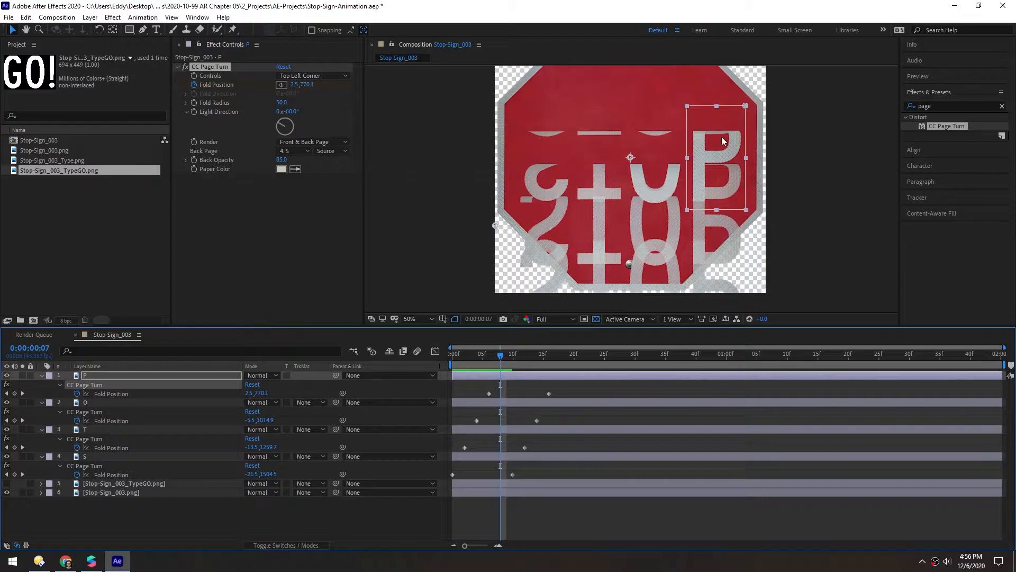
click(332, 151)
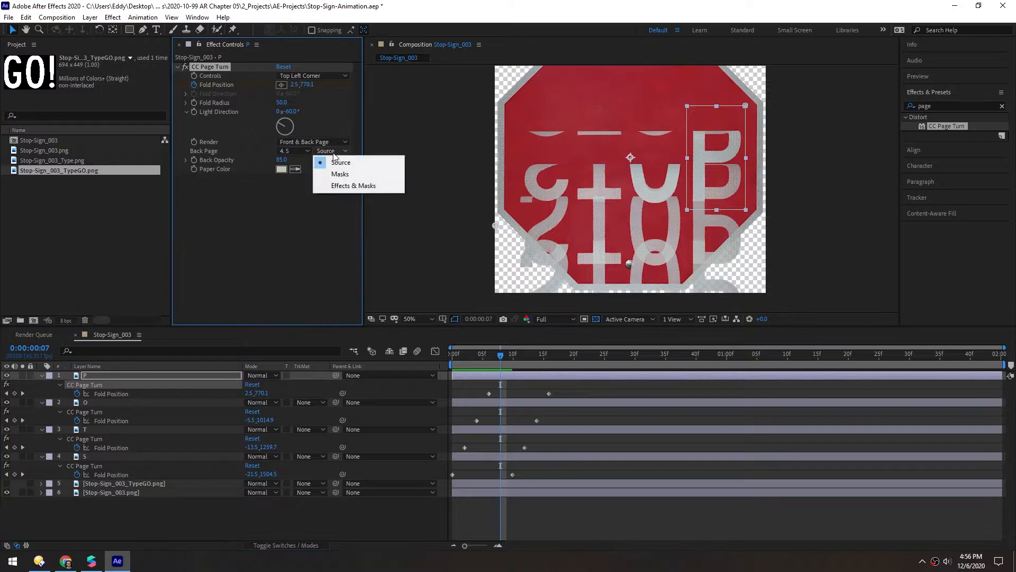
click(366, 186)
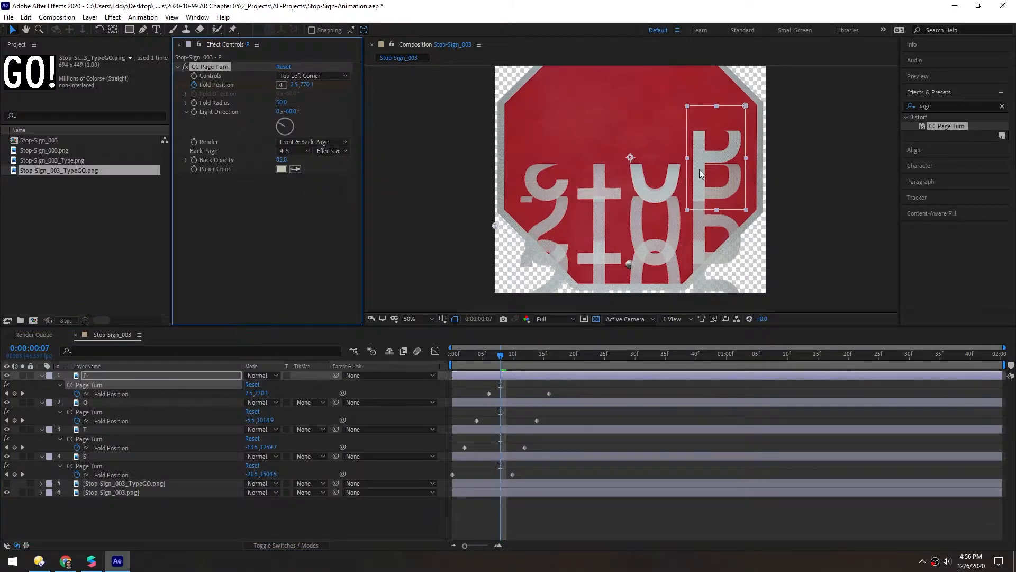
click(542, 402)
click(332, 150)
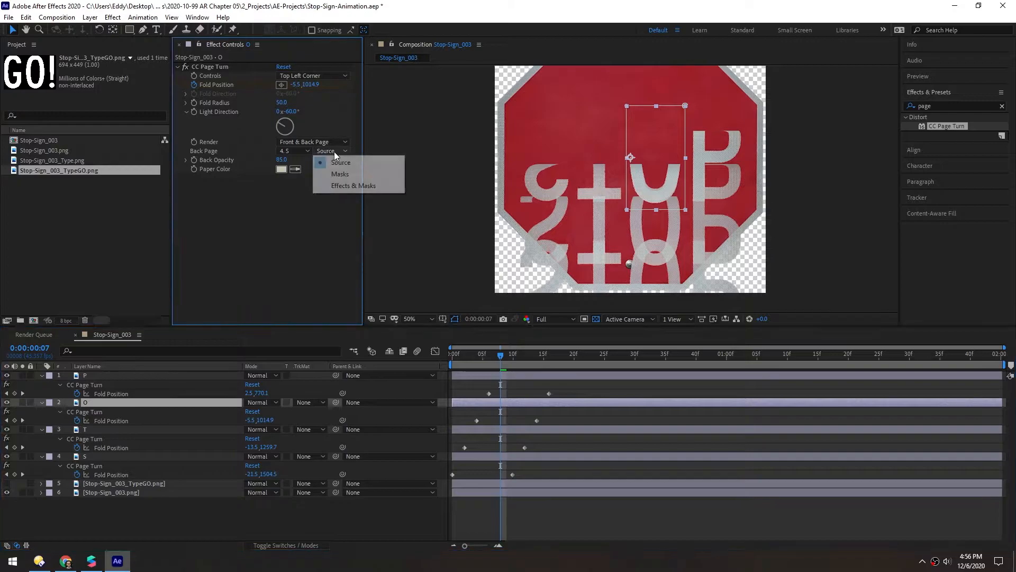
click(341, 186)
Step: Set the page turn's back page source to Effects & Masks on the T layer and to Masks on the S layer
click(533, 428)
click(332, 152)
click(339, 186)
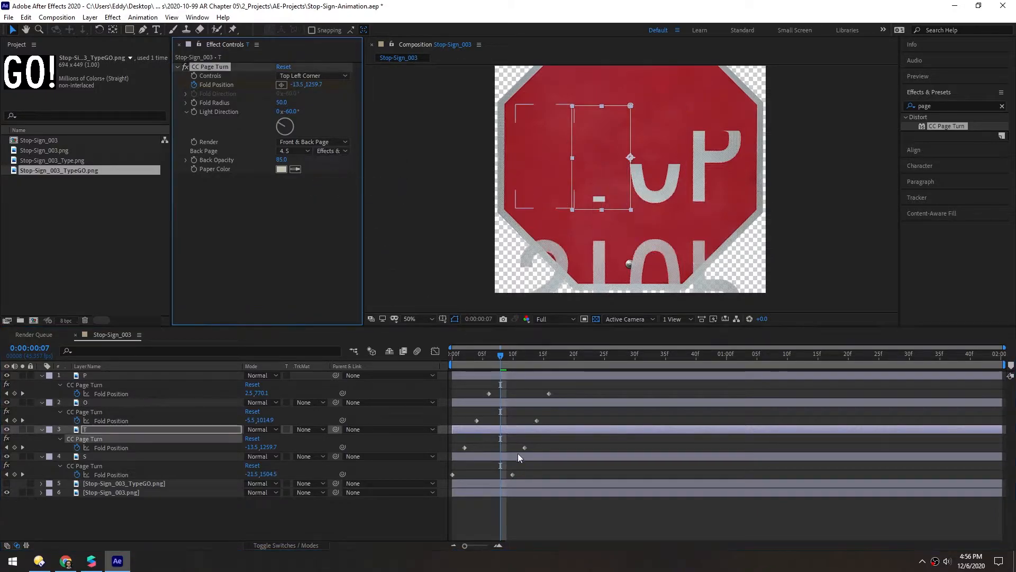
click(521, 456)
click(332, 151)
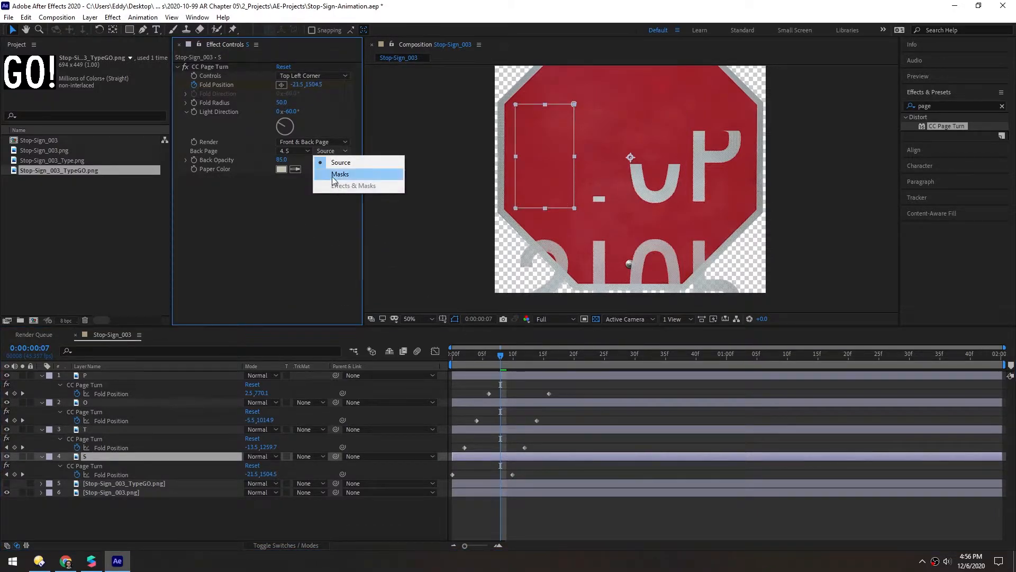
click(340, 174)
Step: At 0:00:00:03, set the page turn's back page on the T, O and P layers to each letter's own layer
click(512, 354)
drag(512, 355, 477, 349)
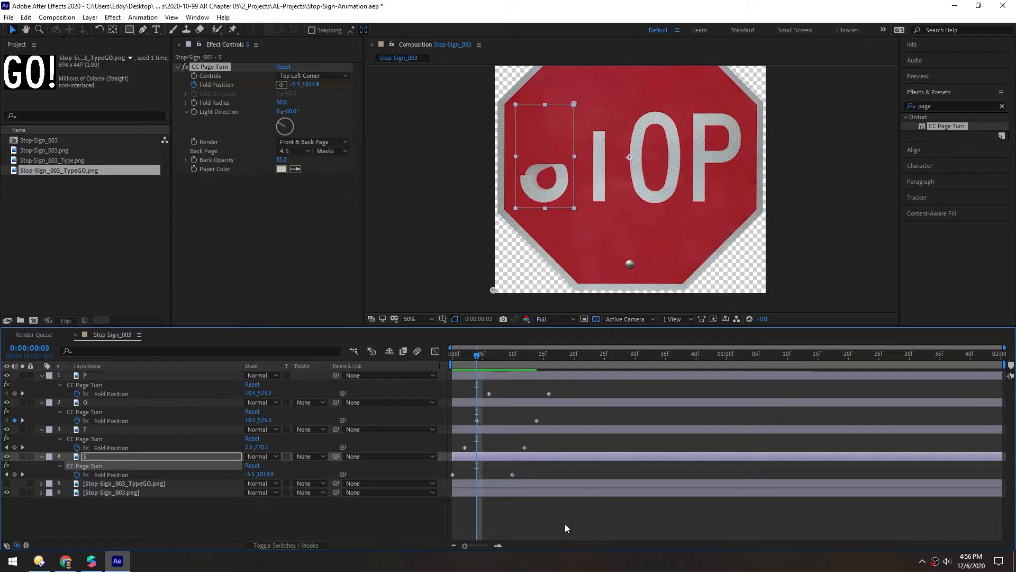
click(487, 457)
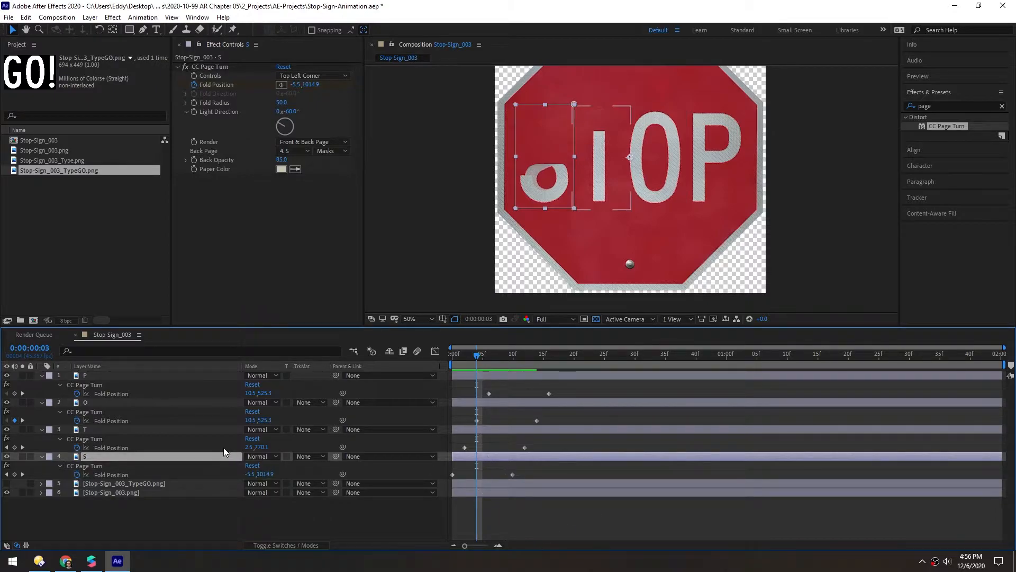
click(532, 428)
click(301, 151)
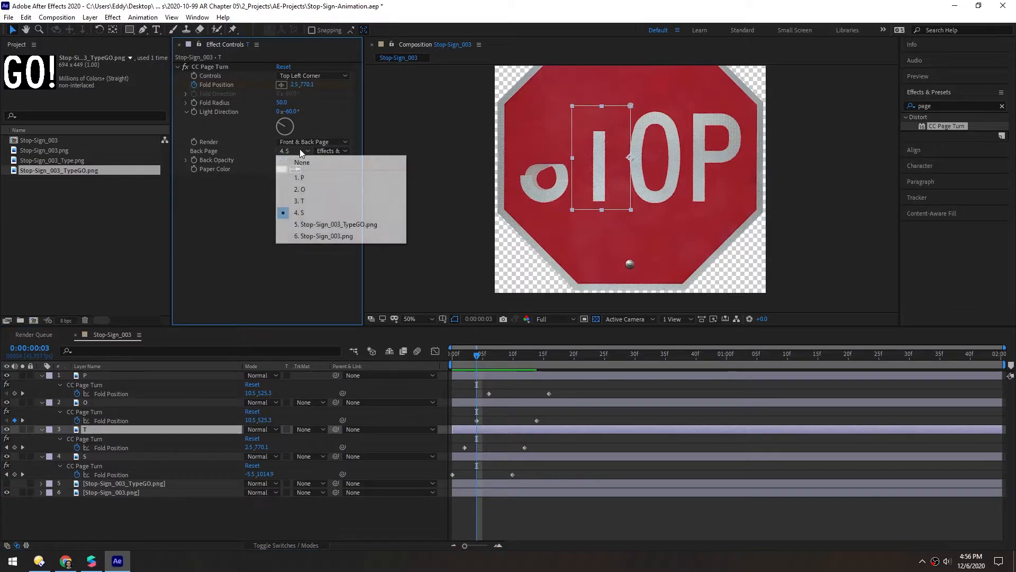
click(299, 201)
click(531, 402)
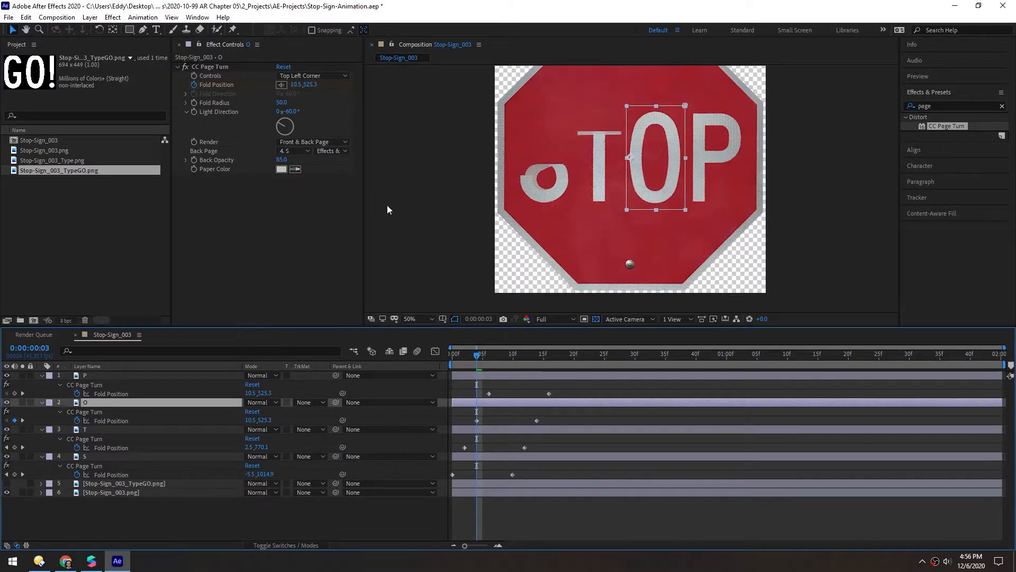
click(287, 151)
click(296, 190)
click(537, 376)
click(297, 151)
click(301, 175)
Step: At 0:00:00:07, pull in the right edge of the T layer's mask so it excludes the neighbouring O
drag(477, 364, 497, 353)
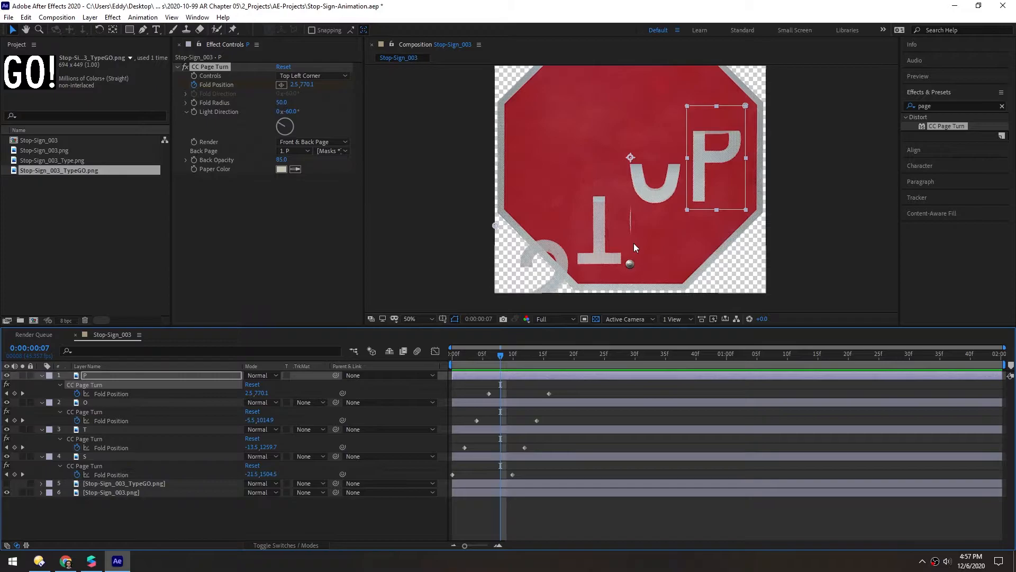
click(495, 401)
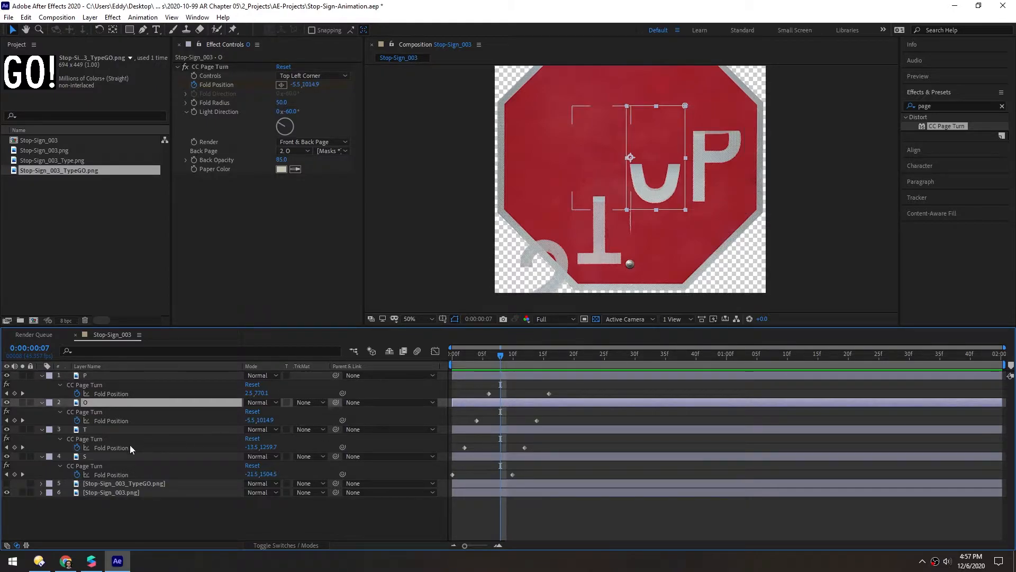
click(498, 427)
click(6, 429)
click(6, 429)
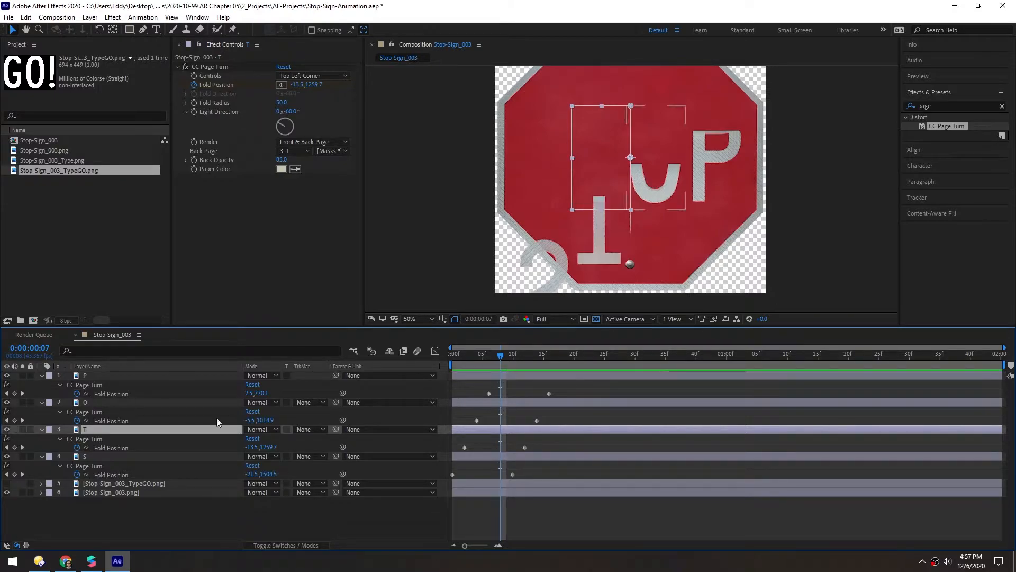
click(593, 117)
drag(630, 157, 625, 158)
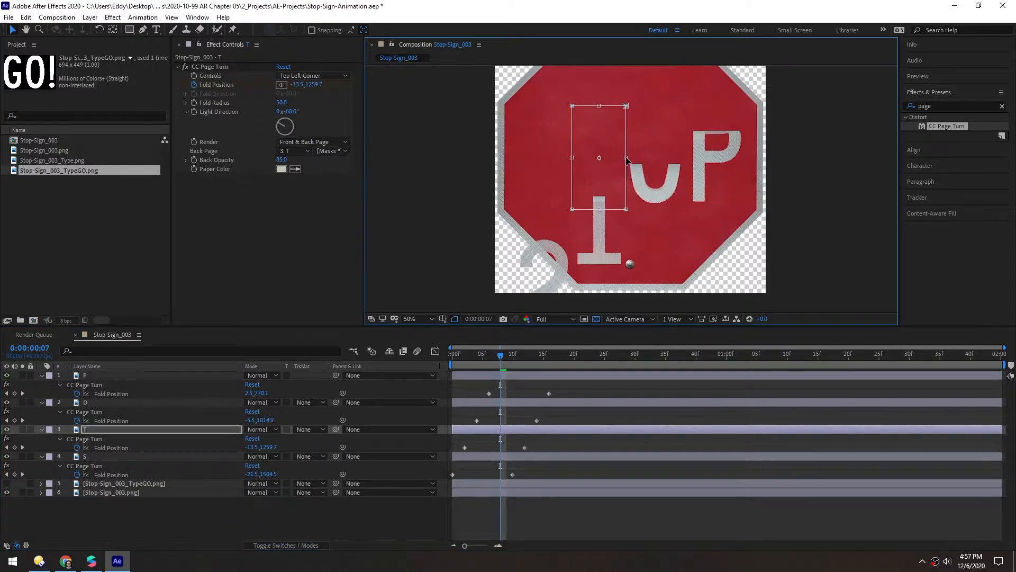
click(473, 510)
Step: Fit the whole composition in the viewer and examine how the peeled letters cross the sign's lower edge between 0:00:00:00 and 0:00:00:07
drag(490, 353, 453, 354)
click(420, 319)
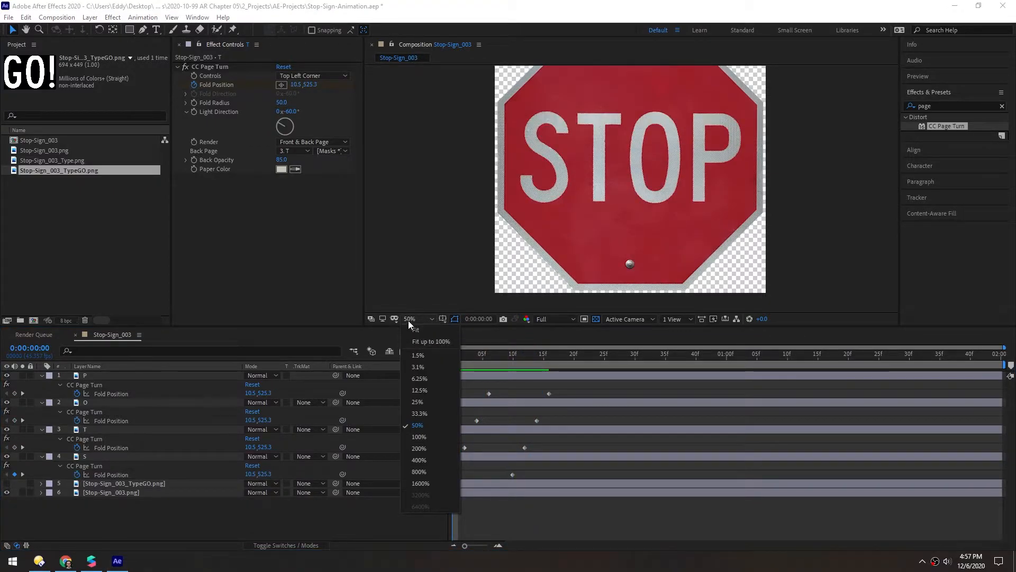
click(450, 341)
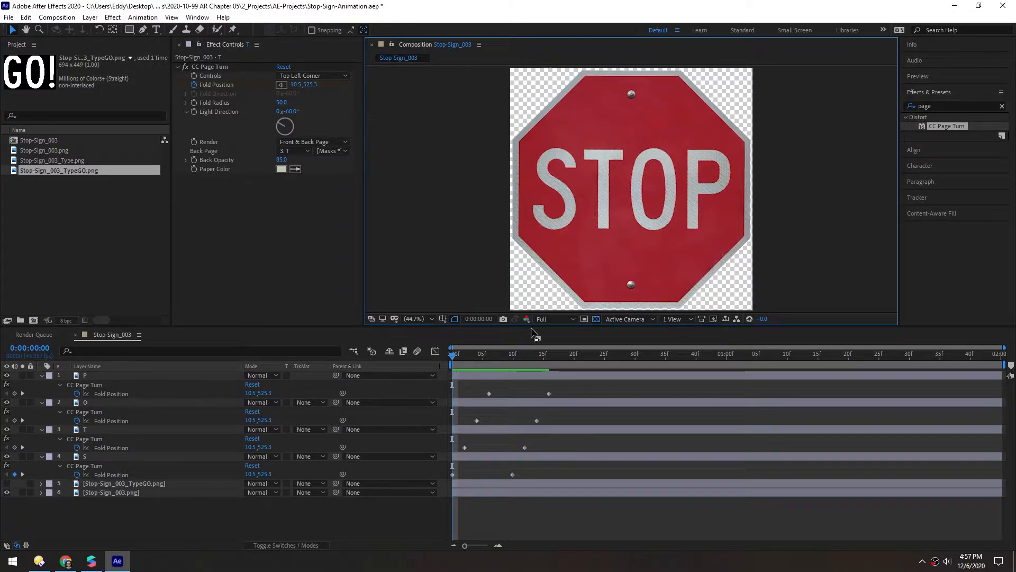
mouse_move(532, 325)
mouse_down()
mouse_move(532, 243)
mouse_move(530, 318)
mouse_up()
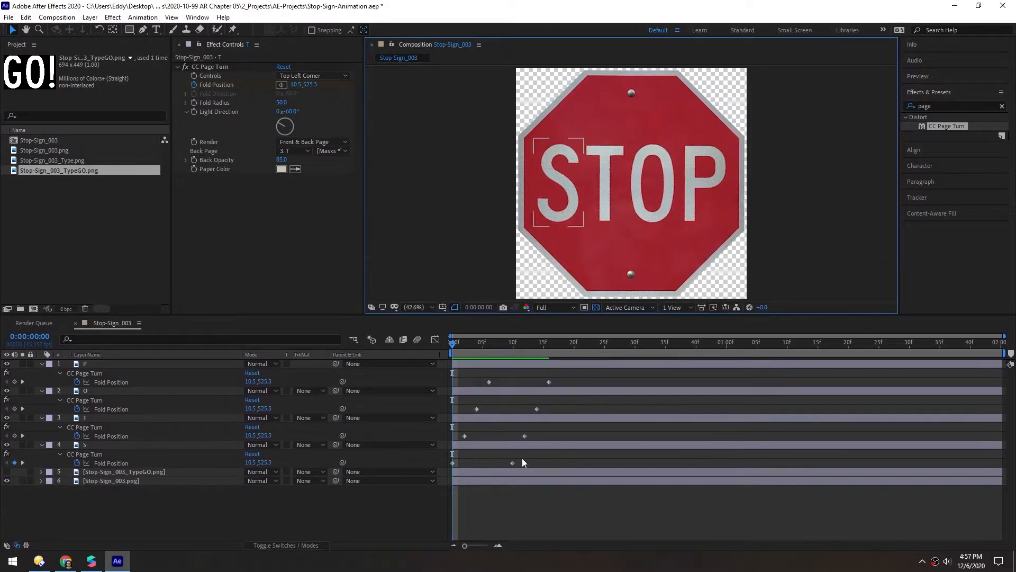
drag(481, 341, 500, 355)
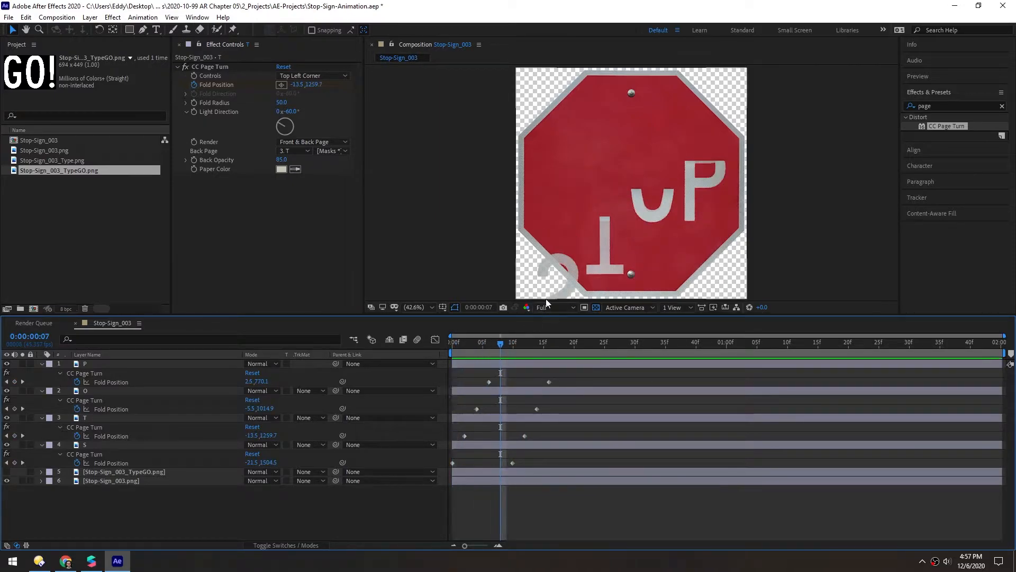
drag(506, 345, 500, 346)
scroll(582, 254, down, 2)
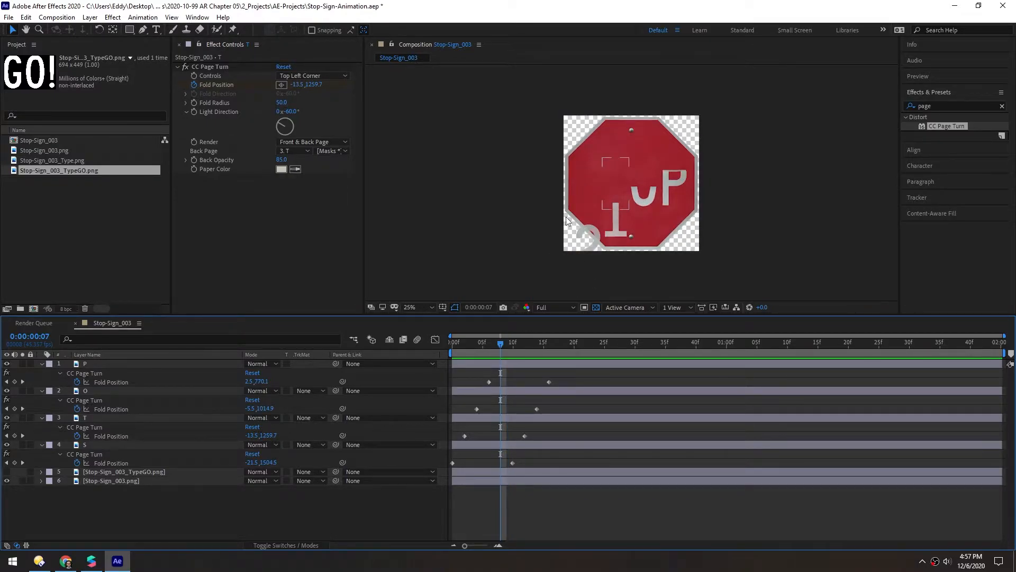
click(417, 307)
click(424, 332)
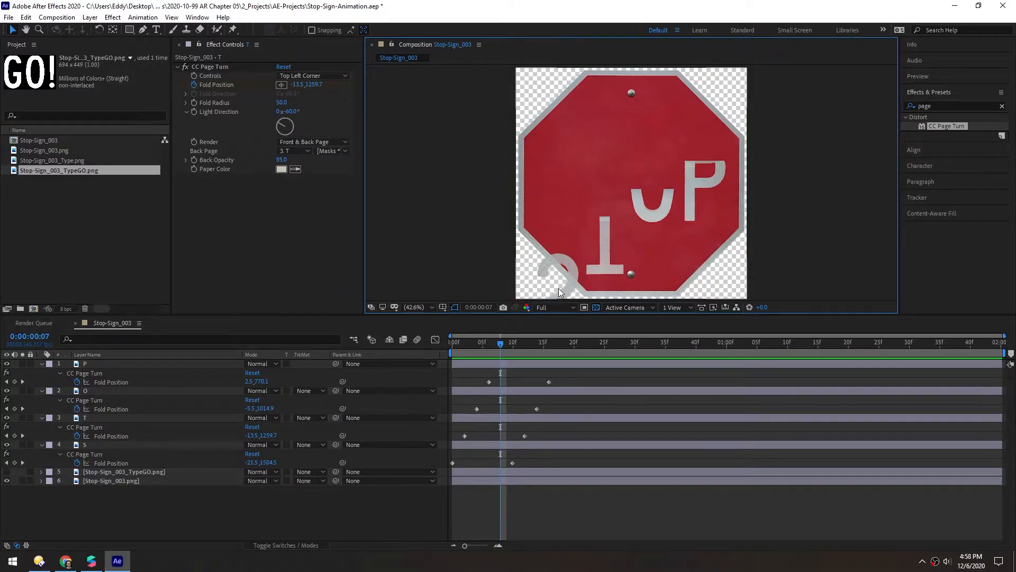
Step: Create a 1024 x 1024 px solid layer coloured white (FFFFFF)
click(387, 502)
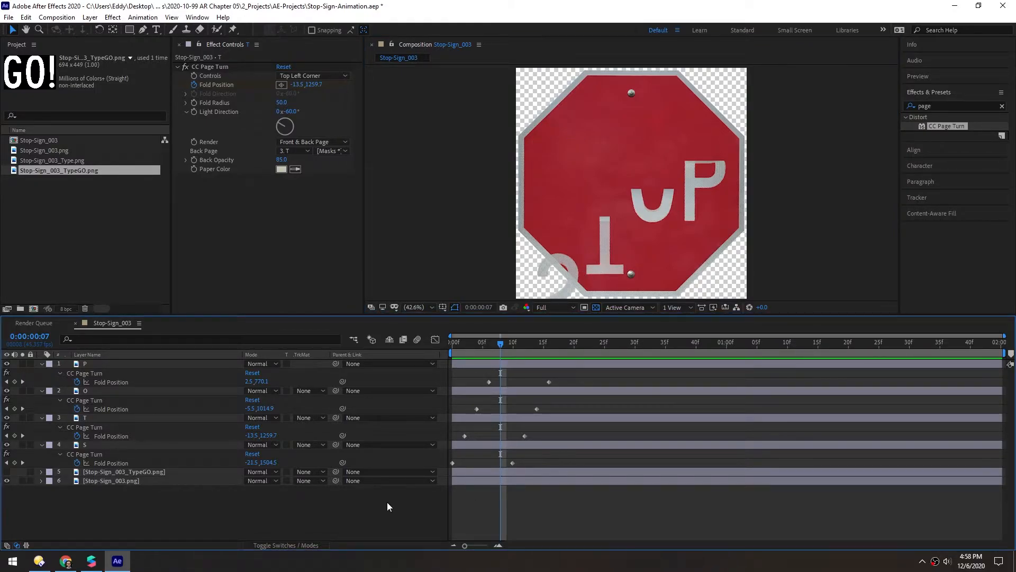
key(ctrl+y)
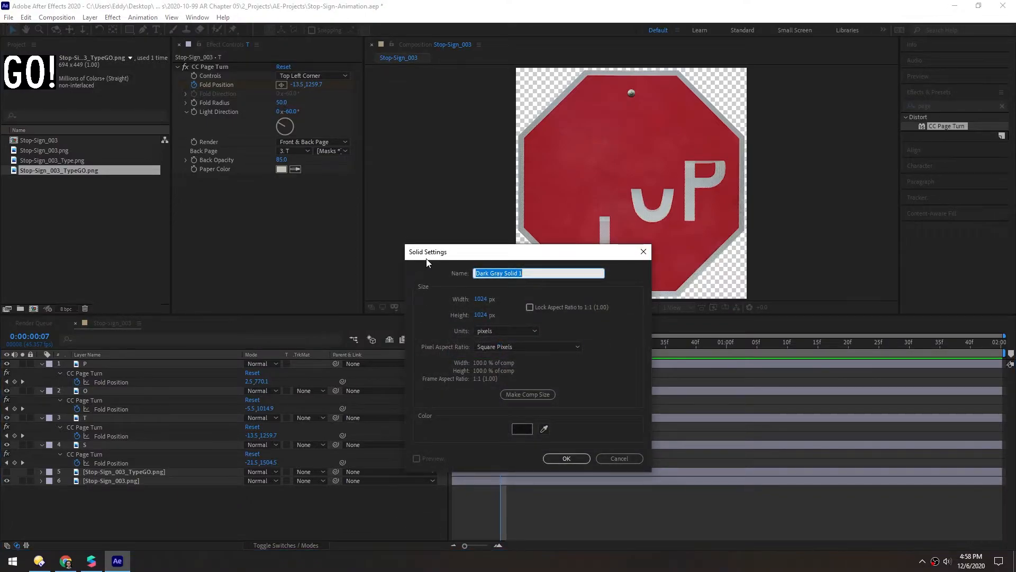
click(522, 428)
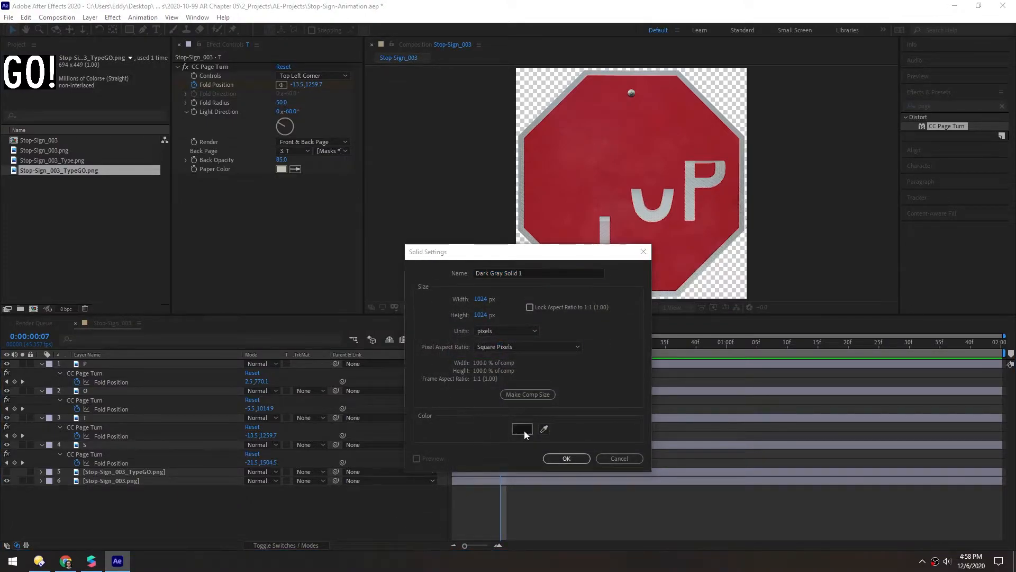
drag(707, 343, 707, 273)
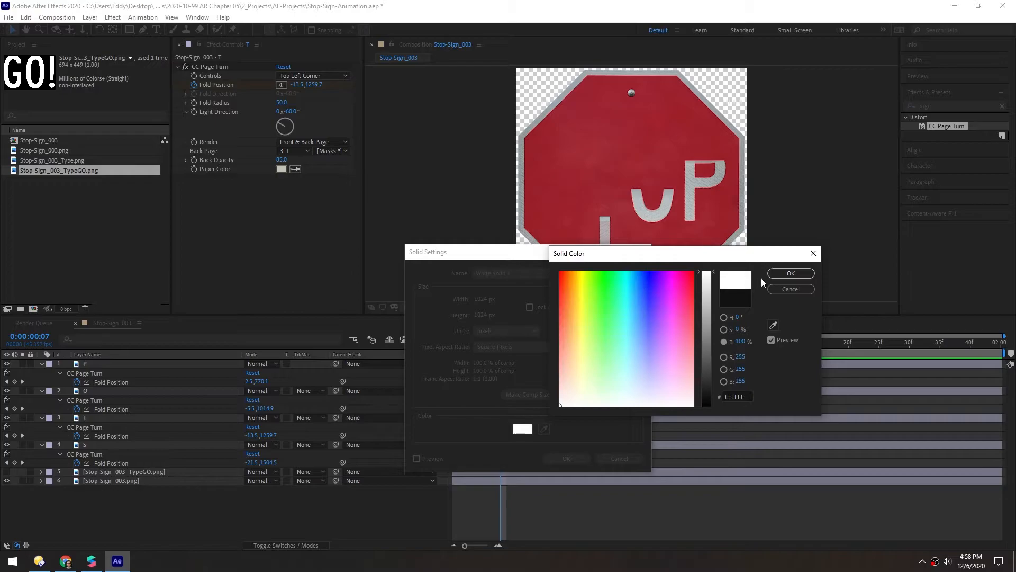
click(790, 273)
click(560, 457)
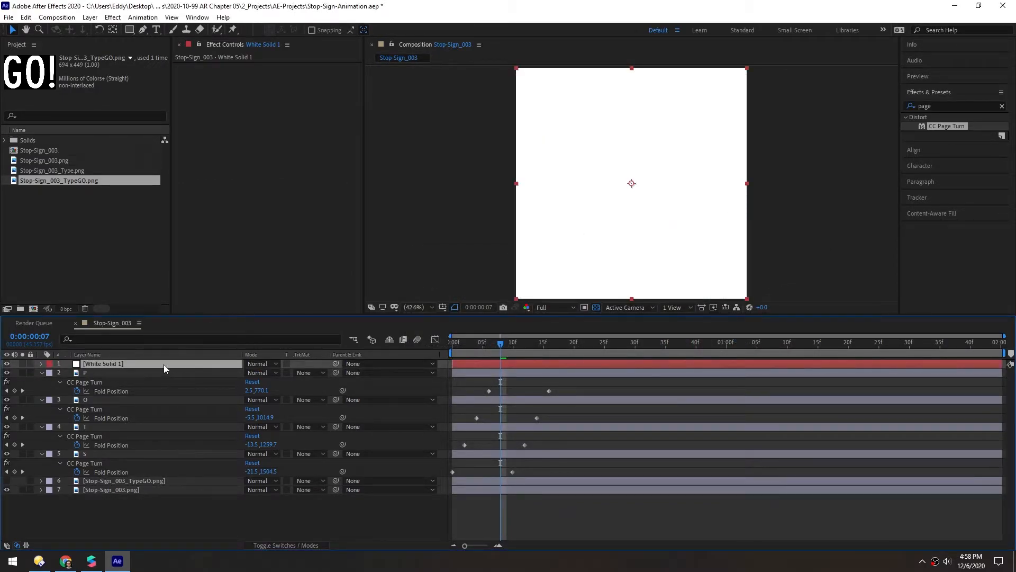
Step: Apply the Turbulent Noise effect to the white solid
key(ctrl+space)
text(tur)
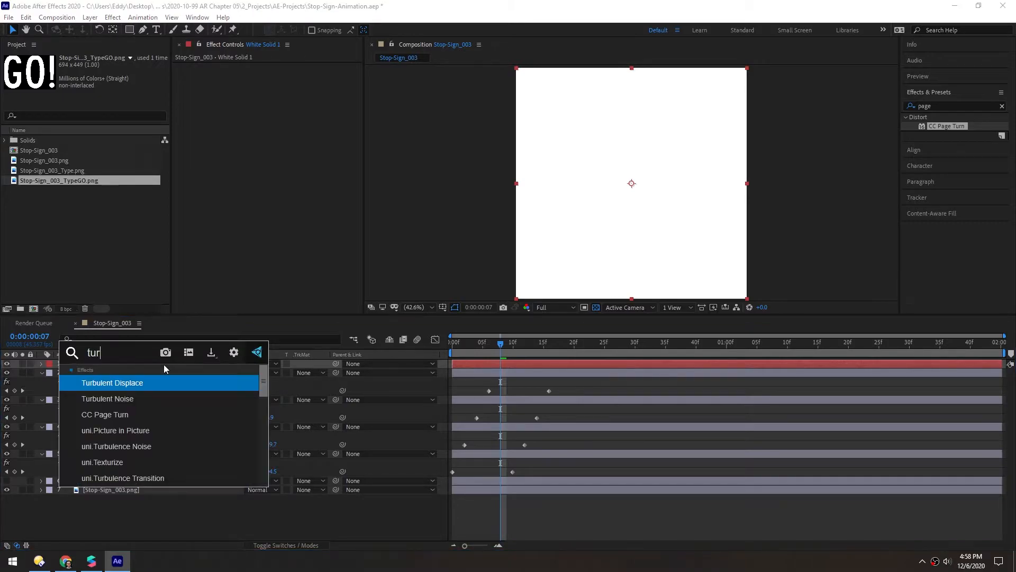
key(Down)
key(Return)
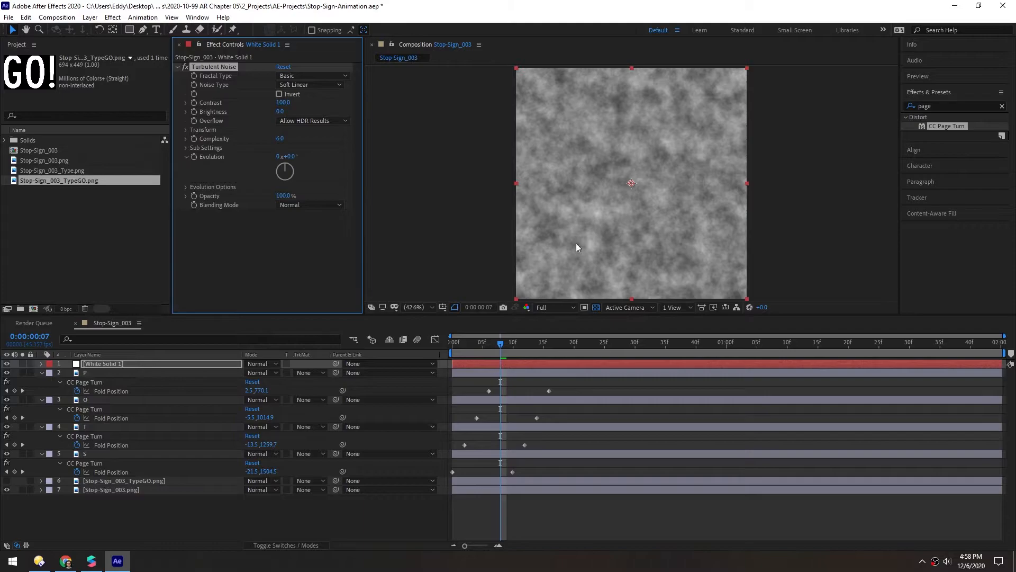
Step: Apply Gradient Ramp to the white solid and place it above Turbulent Noise in the effect order
click(173, 365)
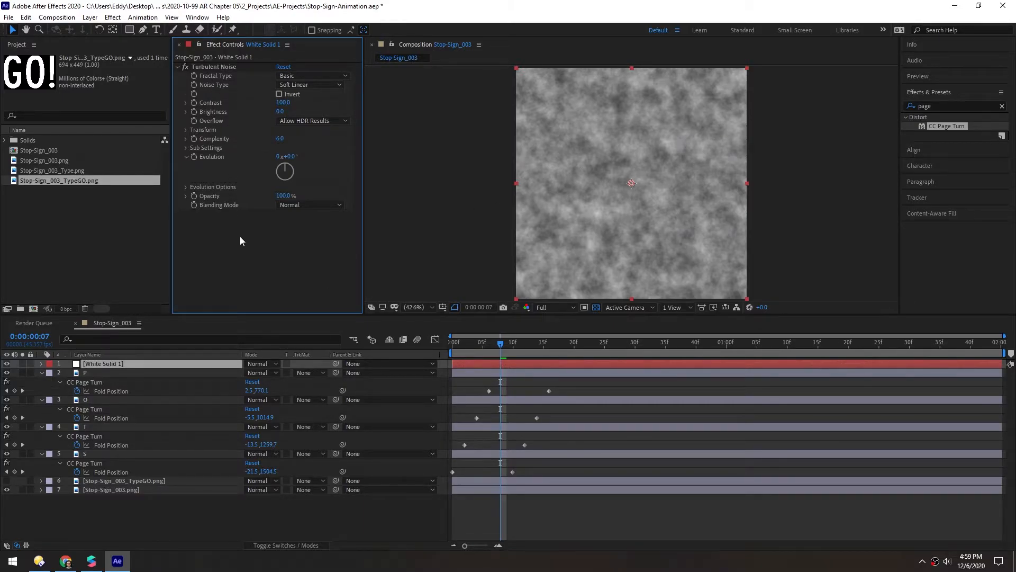
key(ctrl+space)
text(gradie)
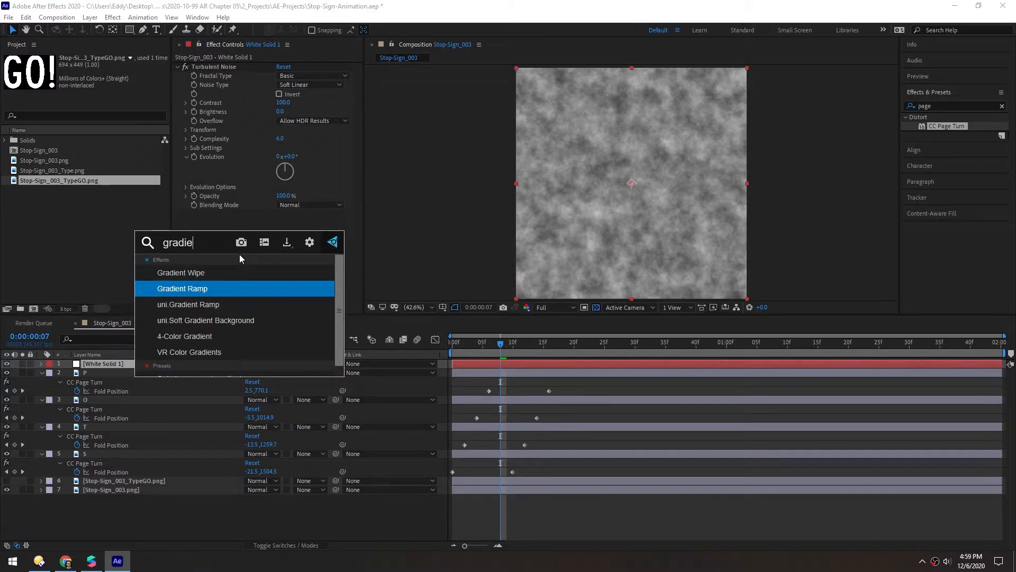
key(Return)
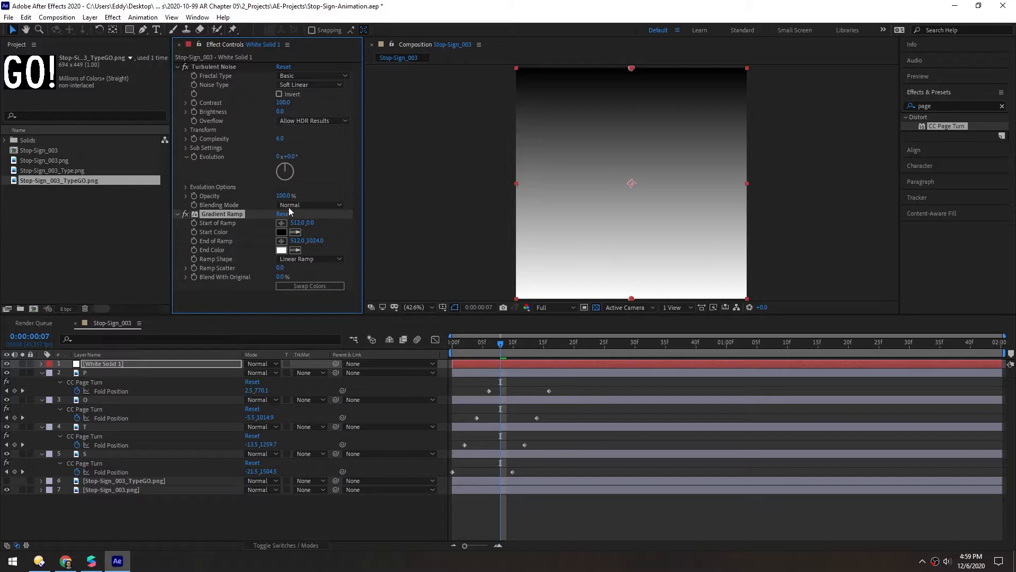
drag(214, 214, 211, 65)
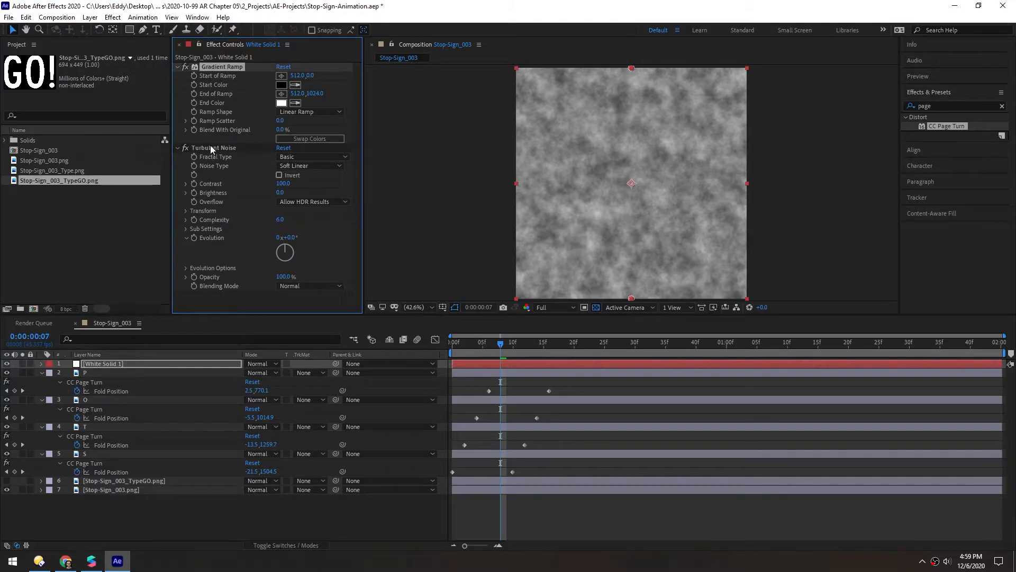
Step: Set Turbulent Noise's blending mode to Multiply and the Gradient Ramp's start point to 512, 788
click(318, 285)
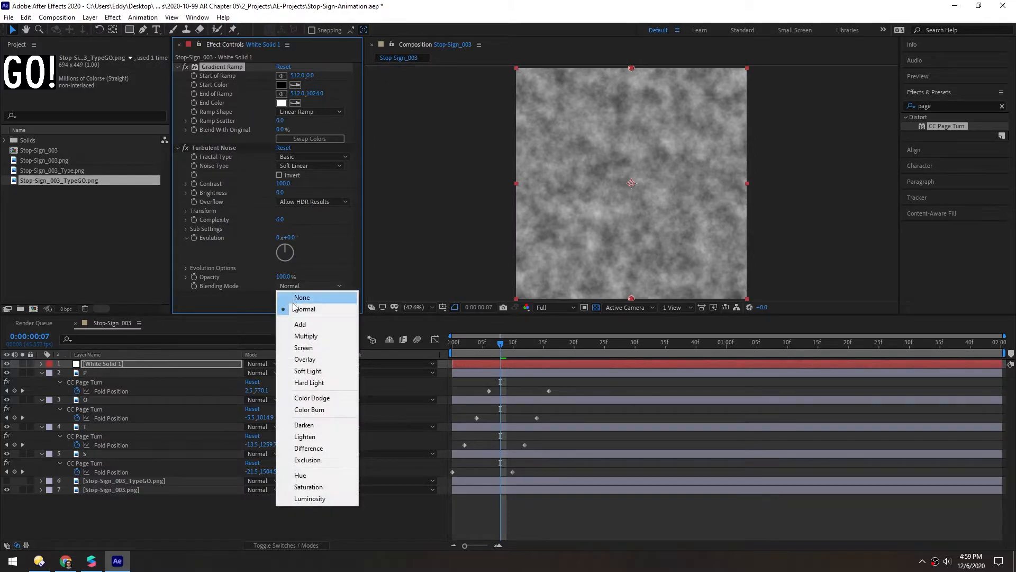
click(301, 336)
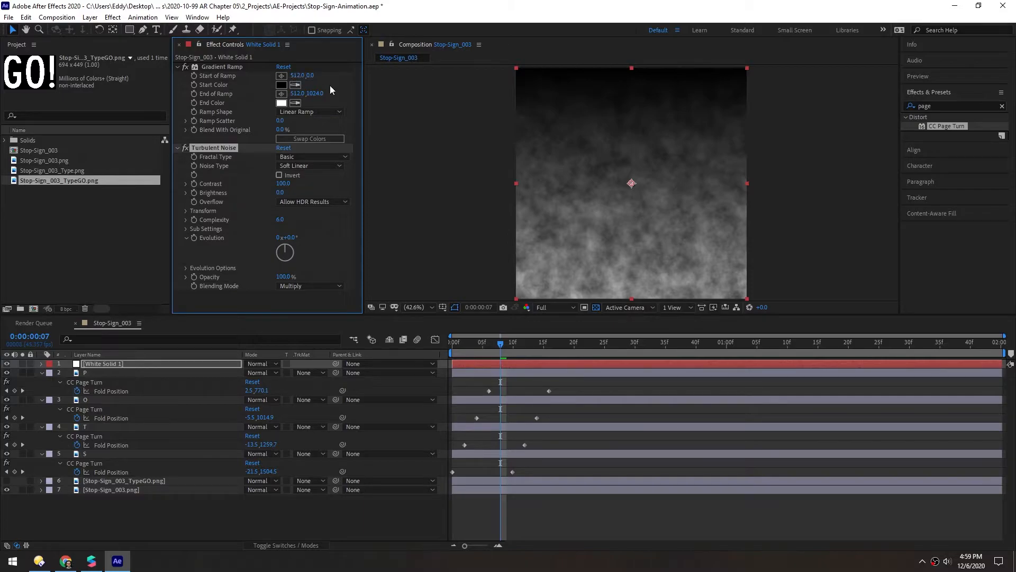
drag(310, 77, 681, 132)
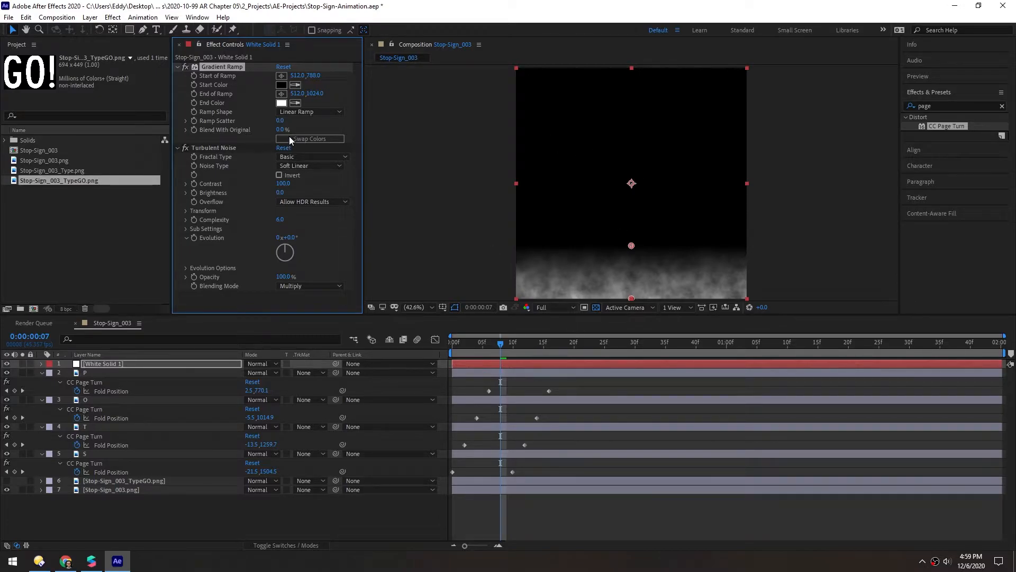
Step: Make the Gradient Ramp run from white (FFFFFF) to black (000000) and set Turbulent Noise's blending mode to Screen
click(281, 85)
drag(704, 325, 718, 258)
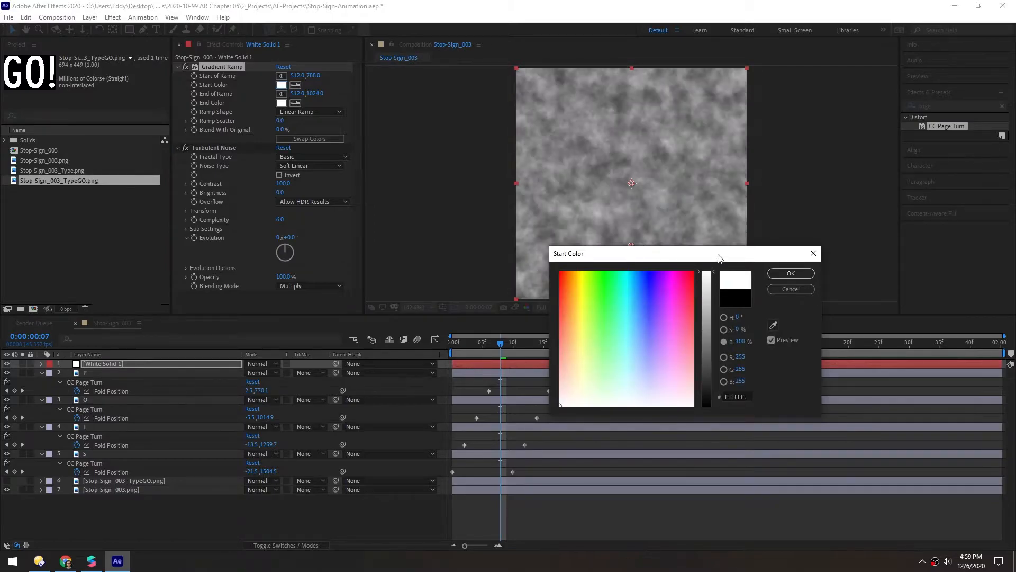
click(778, 273)
click(281, 103)
drag(702, 381, 716, 427)
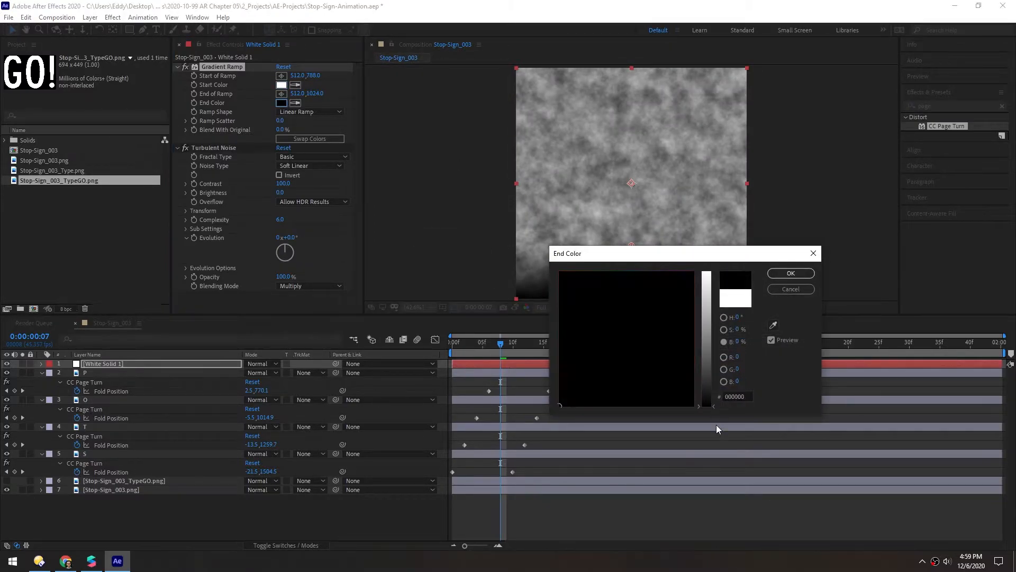
click(784, 274)
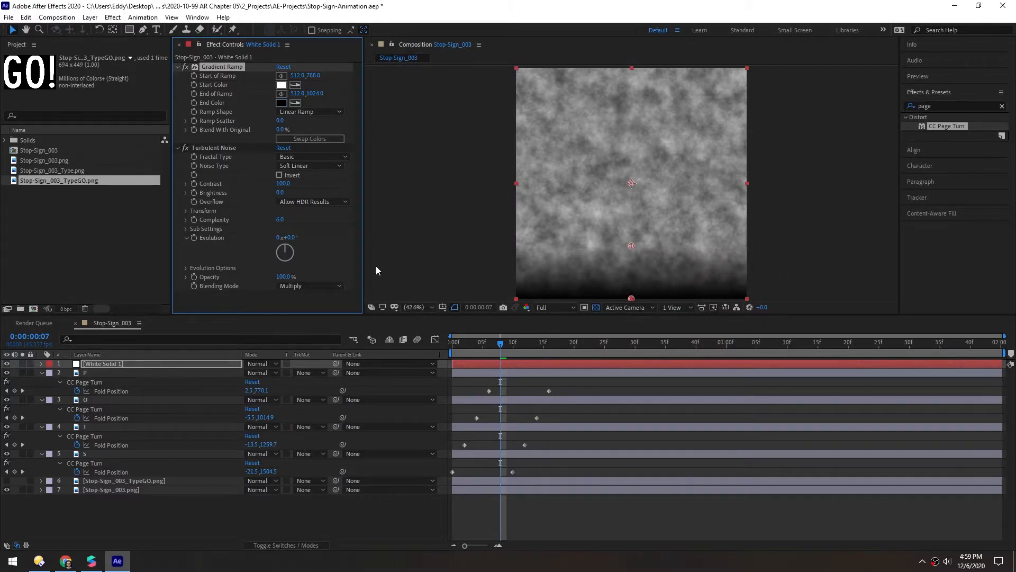
click(309, 285)
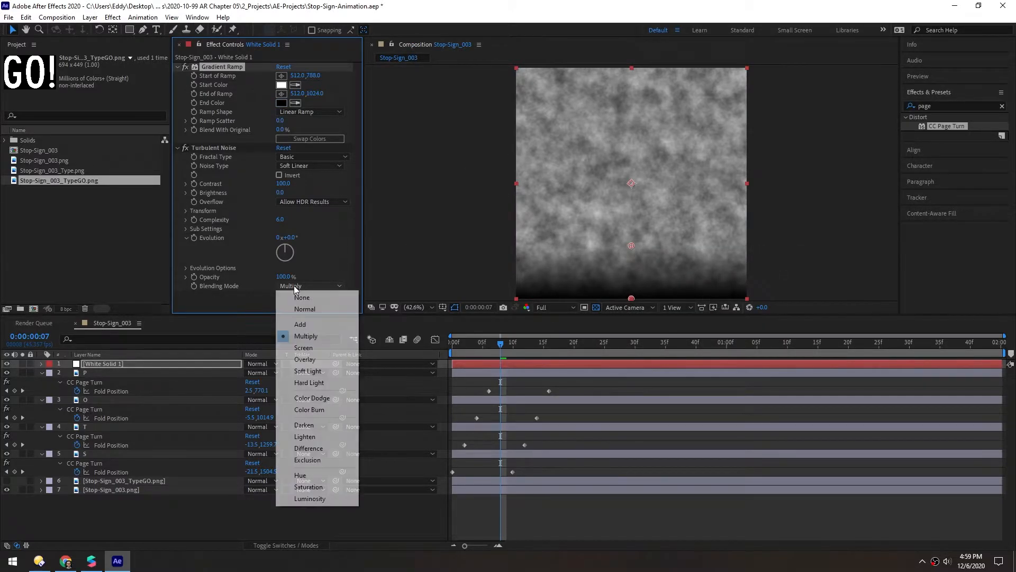
click(306, 348)
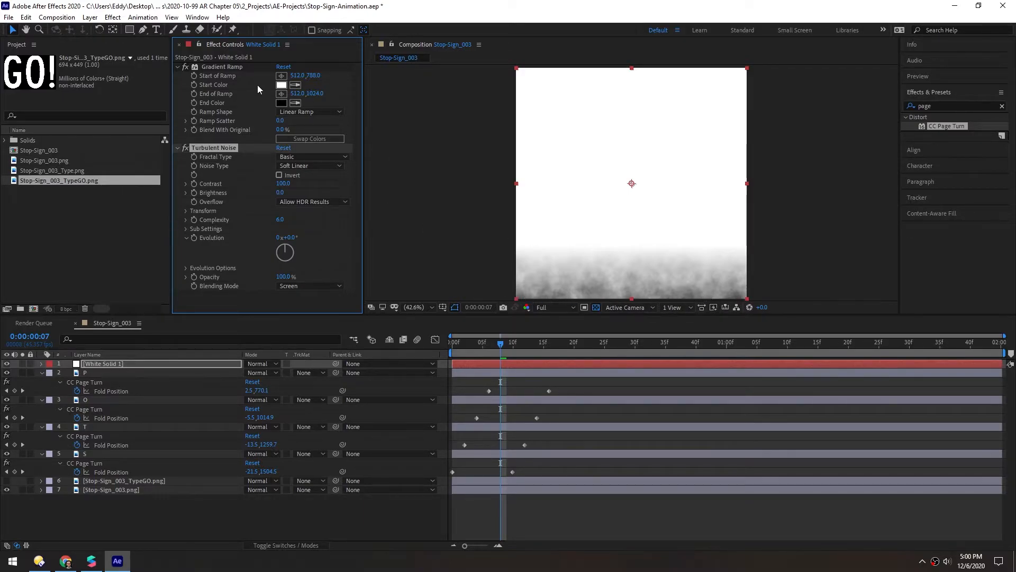
Step: Set Turbulent Noise's blending mode to Overlay on the white solid and compare the gradient with the noise off and on
mouse_move(315, 93)
mouse_down()
mouse_move(262, 94)
mouse_move(305, 93)
mouse_up()
key(ctrl+z)
click(290, 286)
click(305, 359)
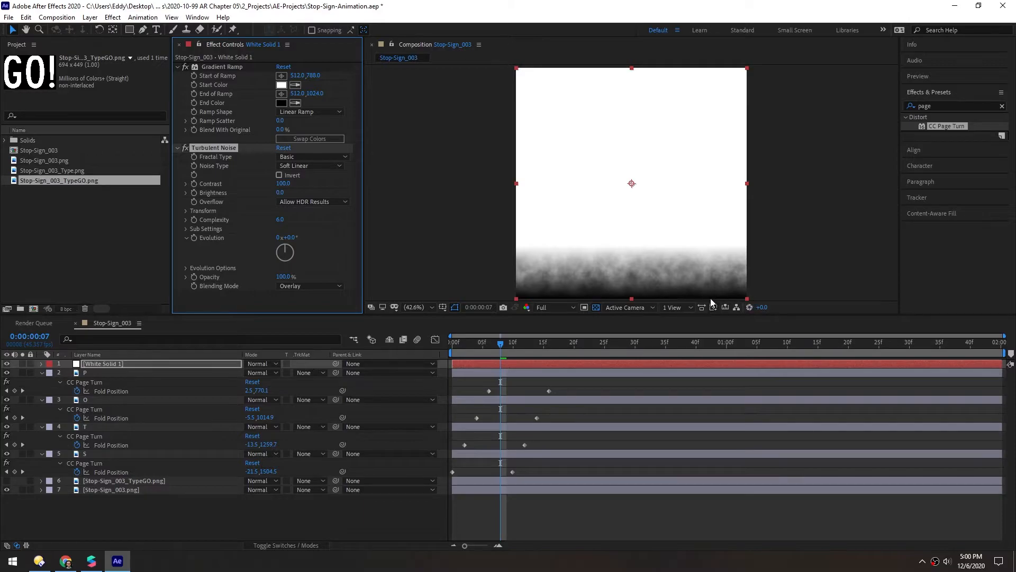
click(185, 149)
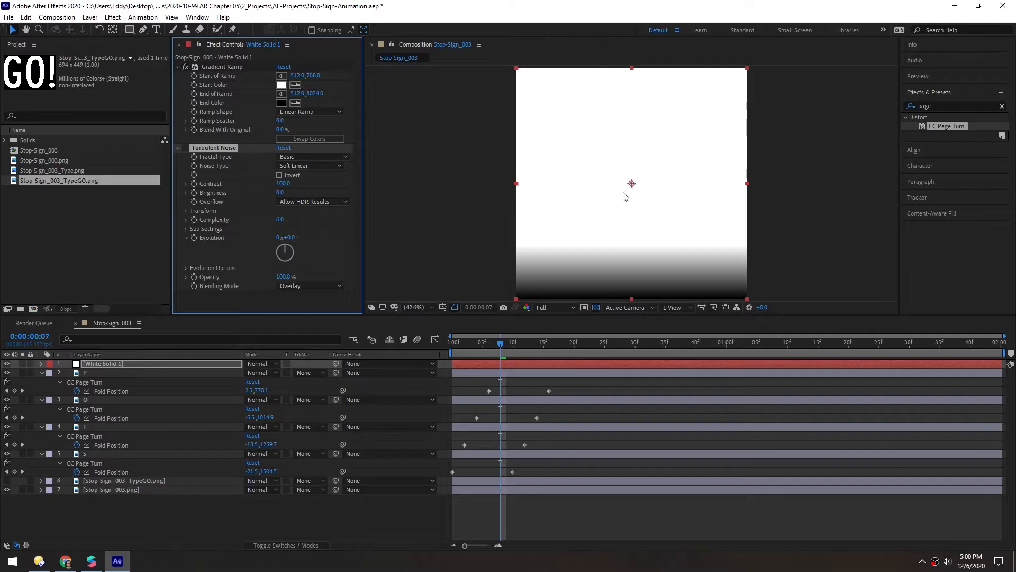
click(185, 148)
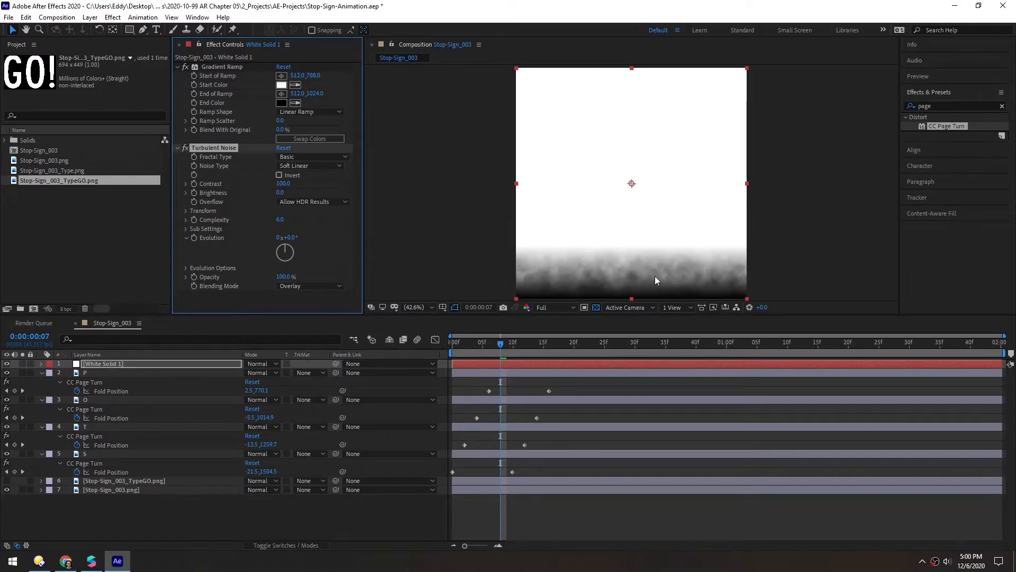
Step: Collapse the layers' keyframed properties, then move White Solid 1 to the bottom of the layer stack and hide it
click(281, 391)
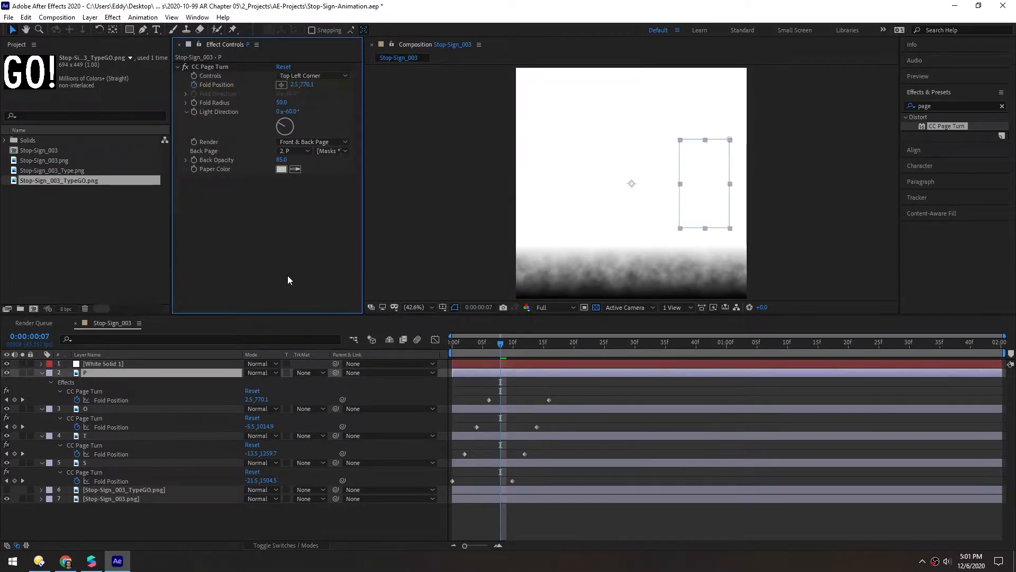
click(579, 527)
key(u)
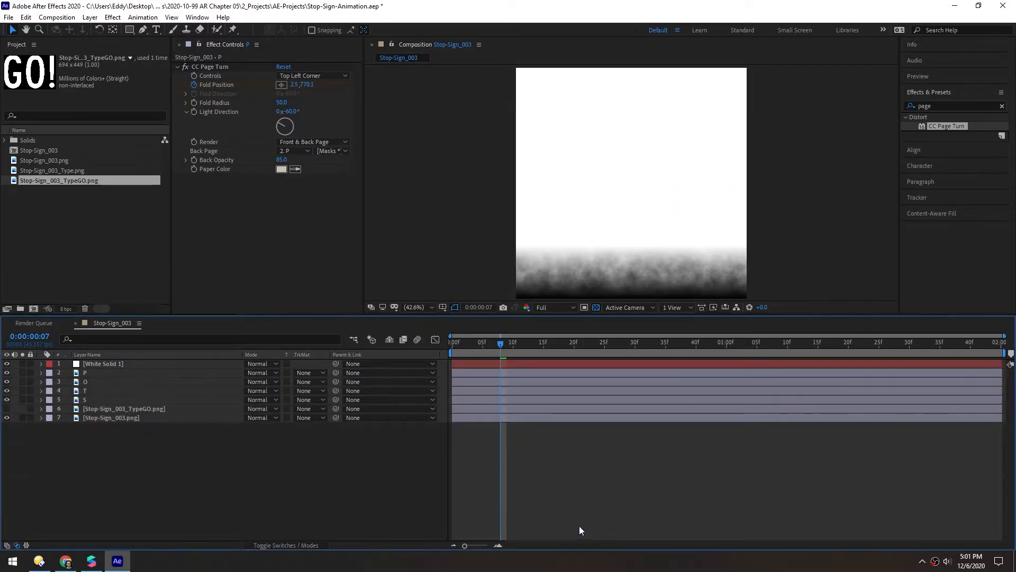
click(109, 372)
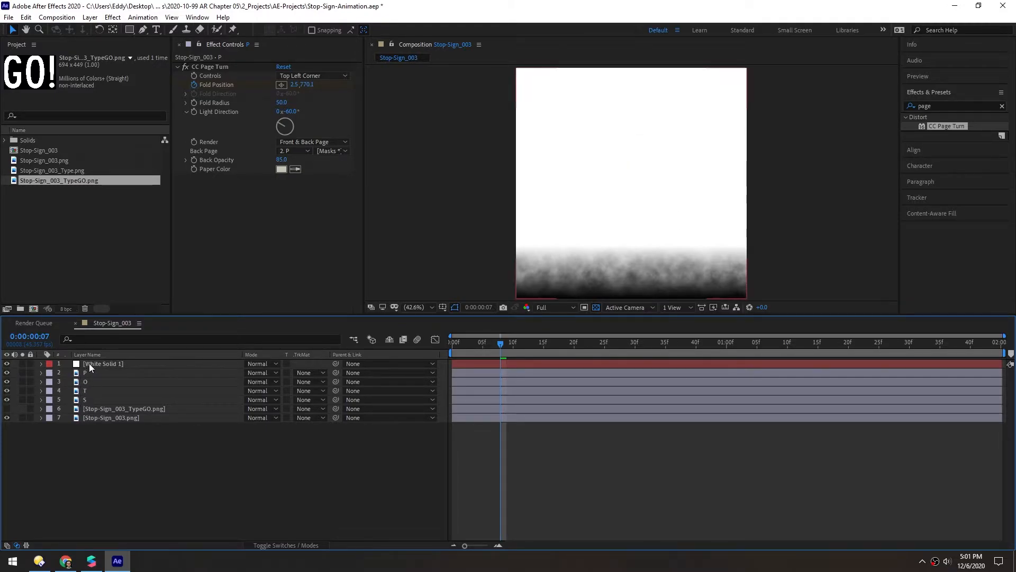
drag(132, 364, 145, 432)
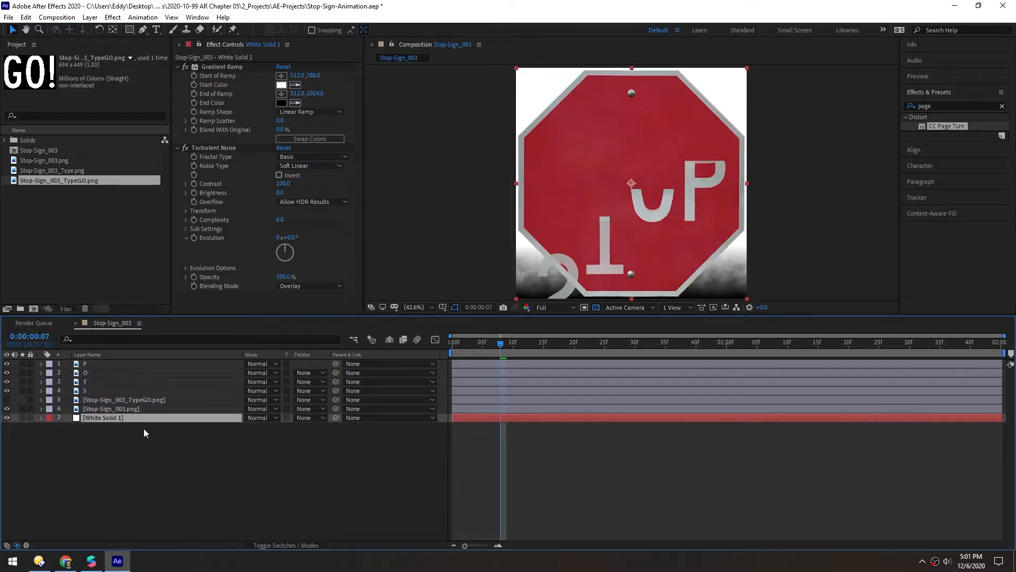
click(6, 417)
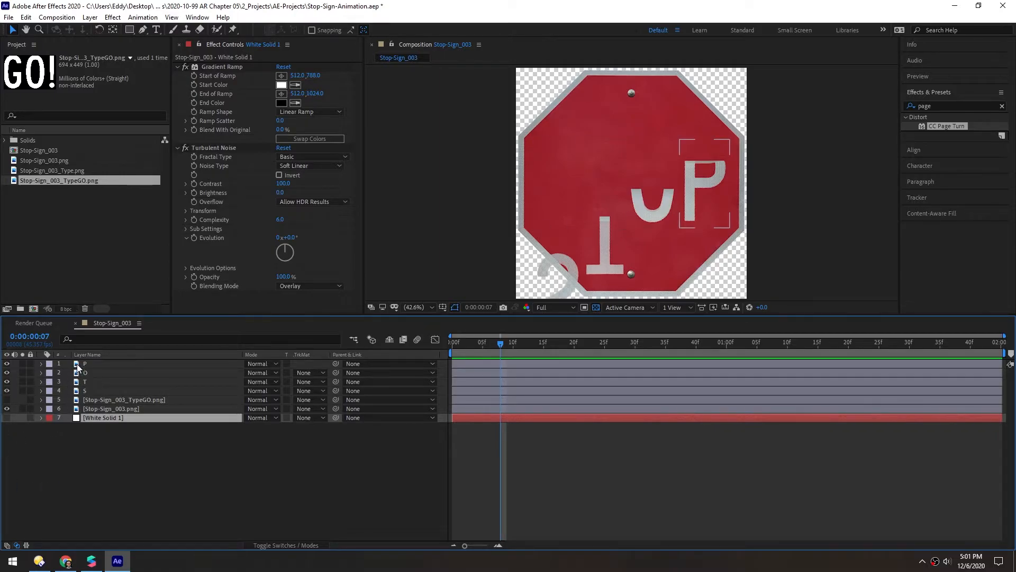
Step: Apply the Set Matte effect to the P layer, taking the matte from White Solid 1
click(106, 364)
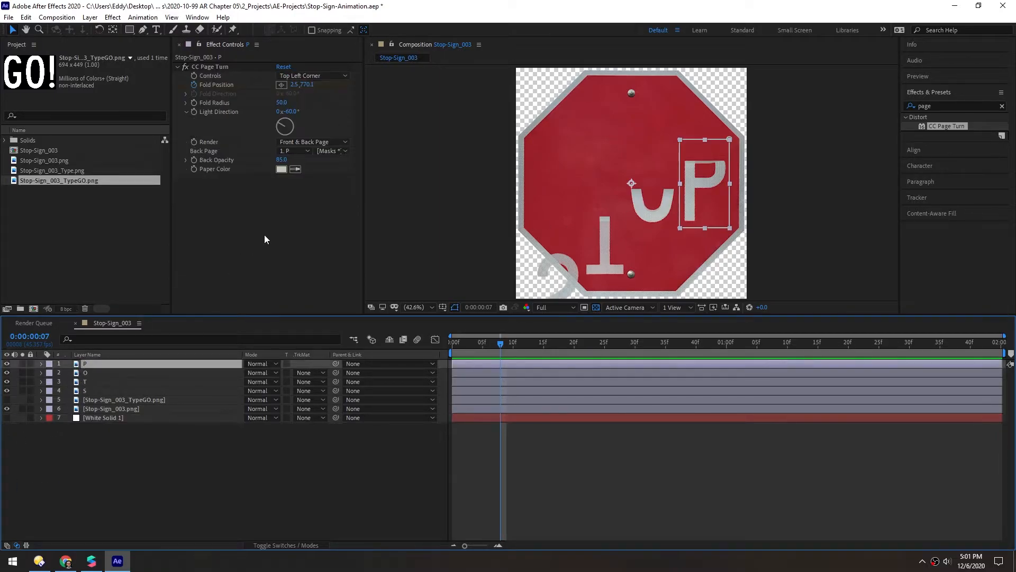
key(ctrl+space)
text(set m)
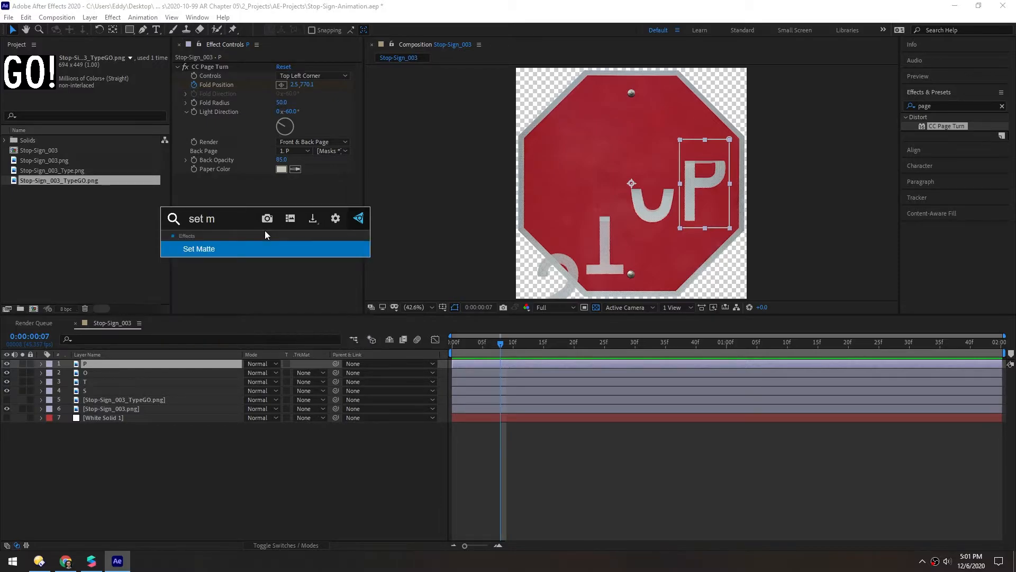
key(Return)
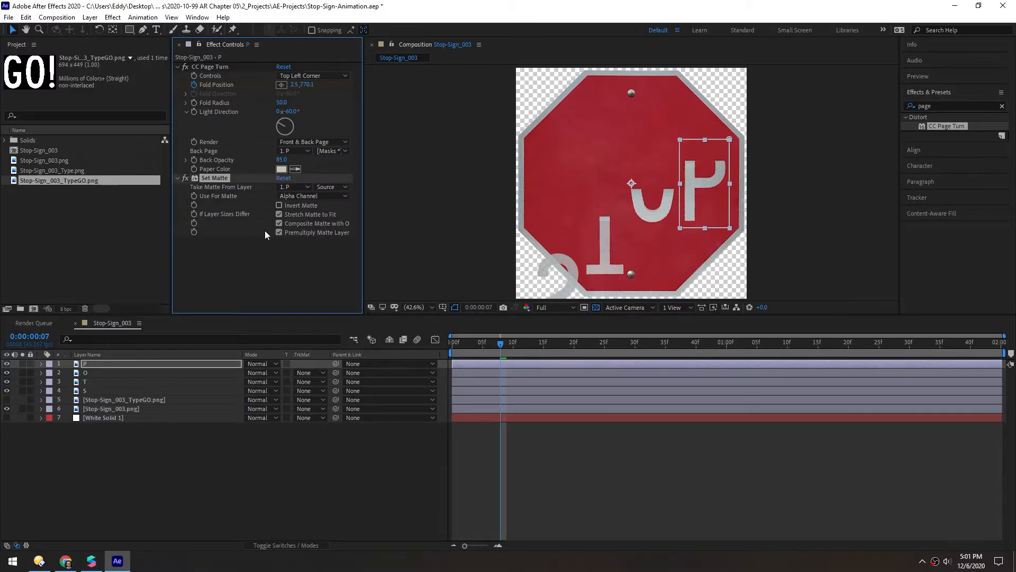
click(286, 188)
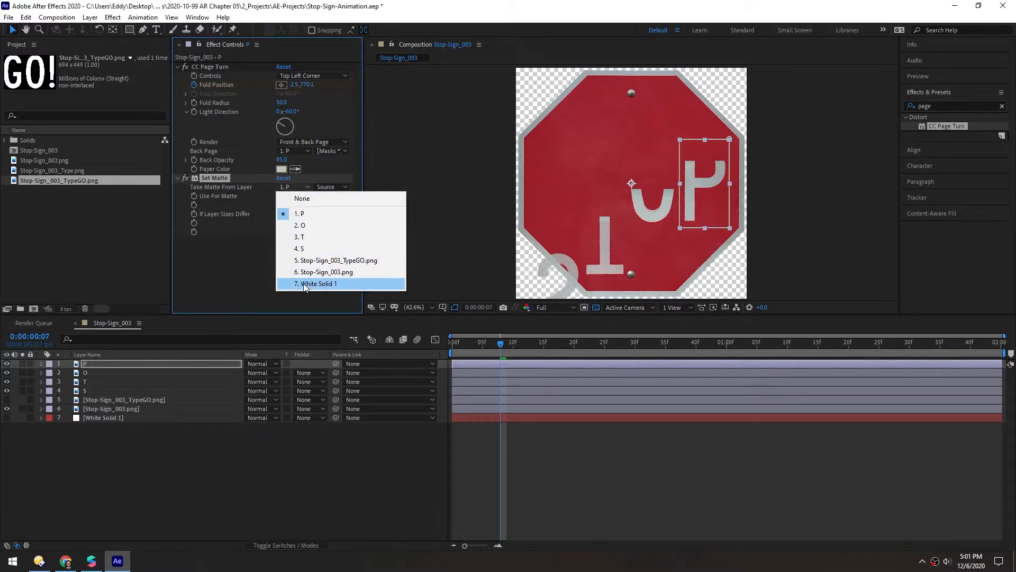
click(318, 284)
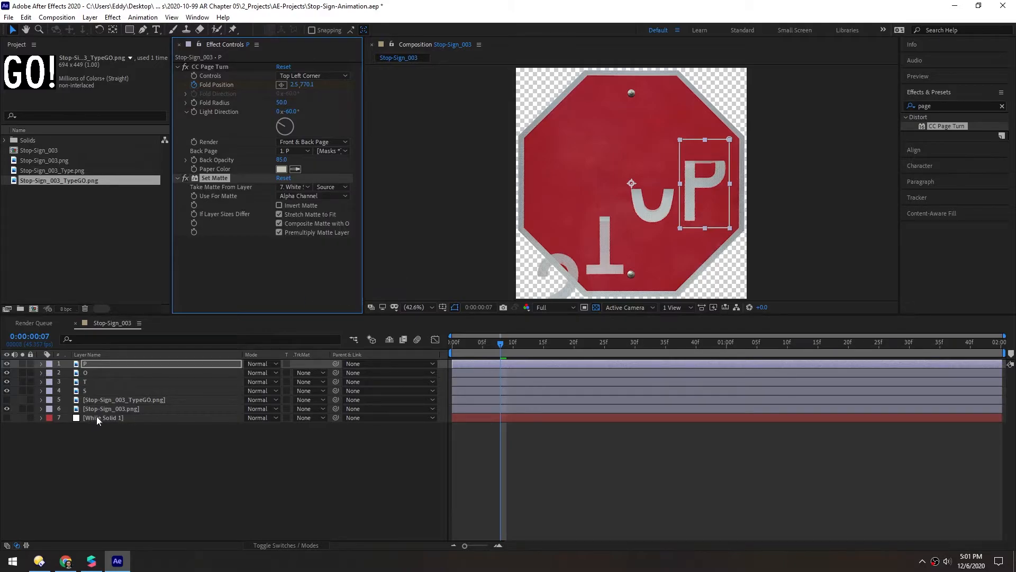
Step: Rename the White Solid 1 layer as Gradient Matte
click(96, 417)
key(Return)
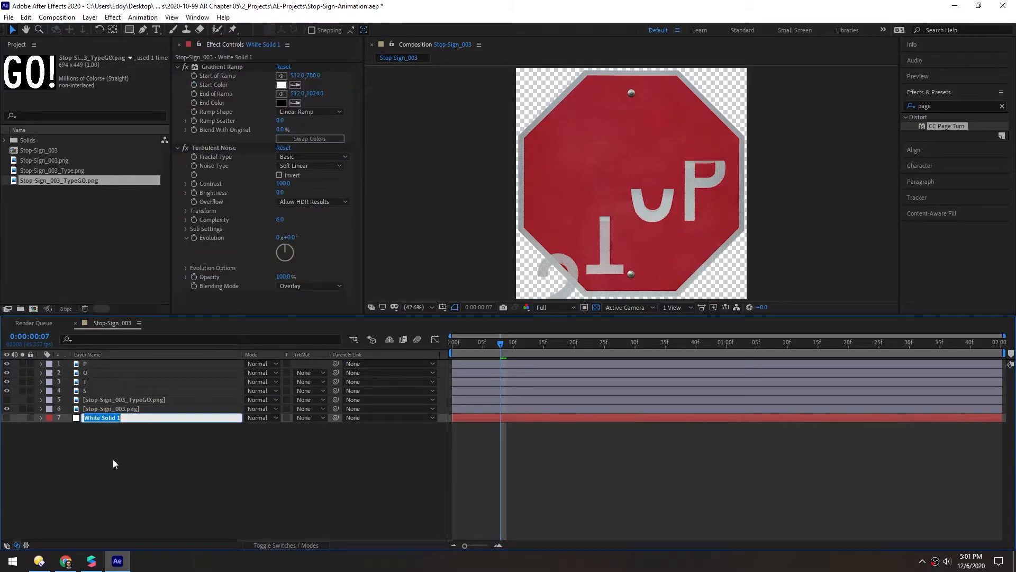
text(Gradient Matte)
key(Return)
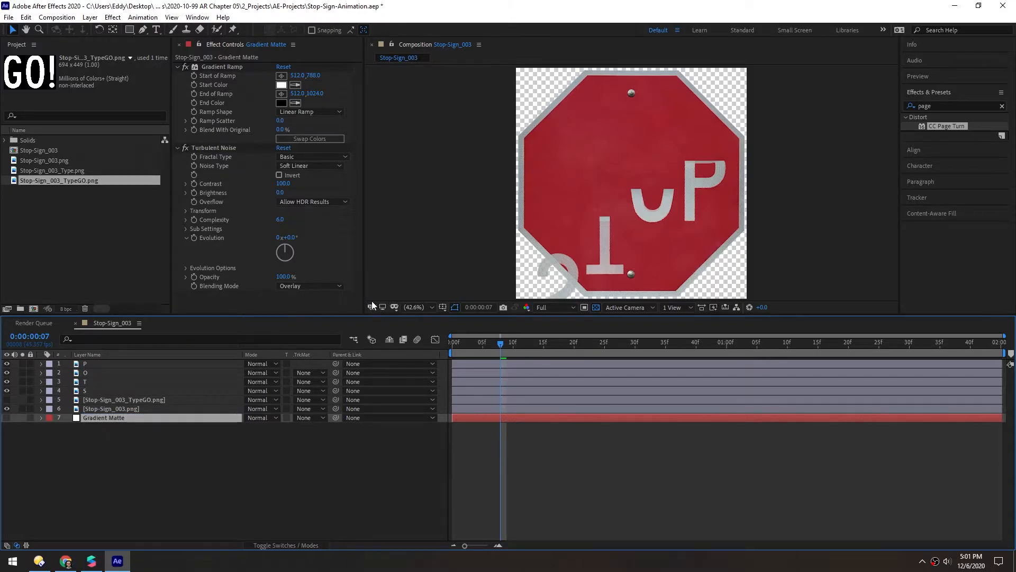
Step: Make the P layer's Set Matte use Luminance and read the matte layer's Effects & Masks
click(80, 365)
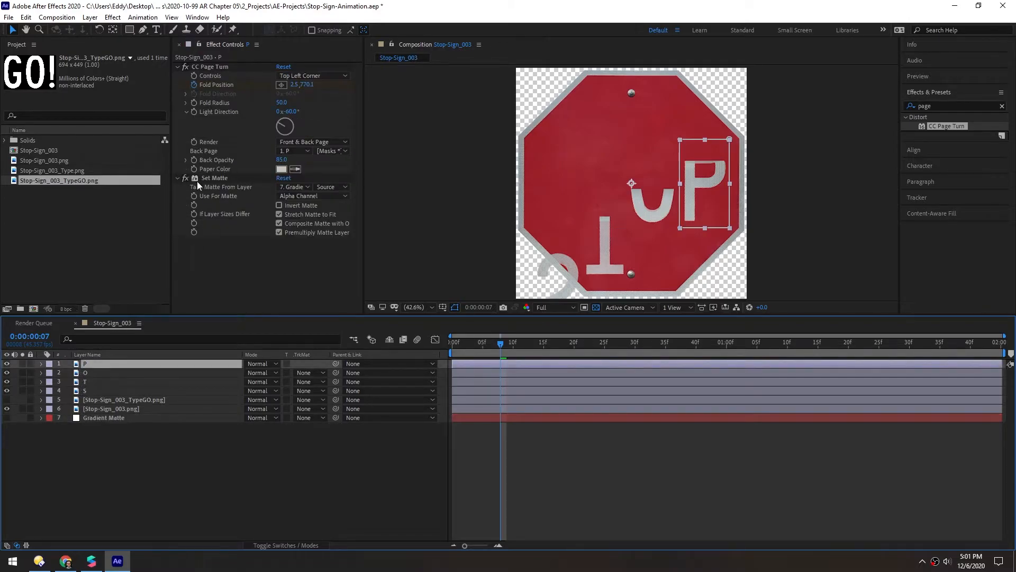
click(508, 344)
drag(509, 345, 535, 343)
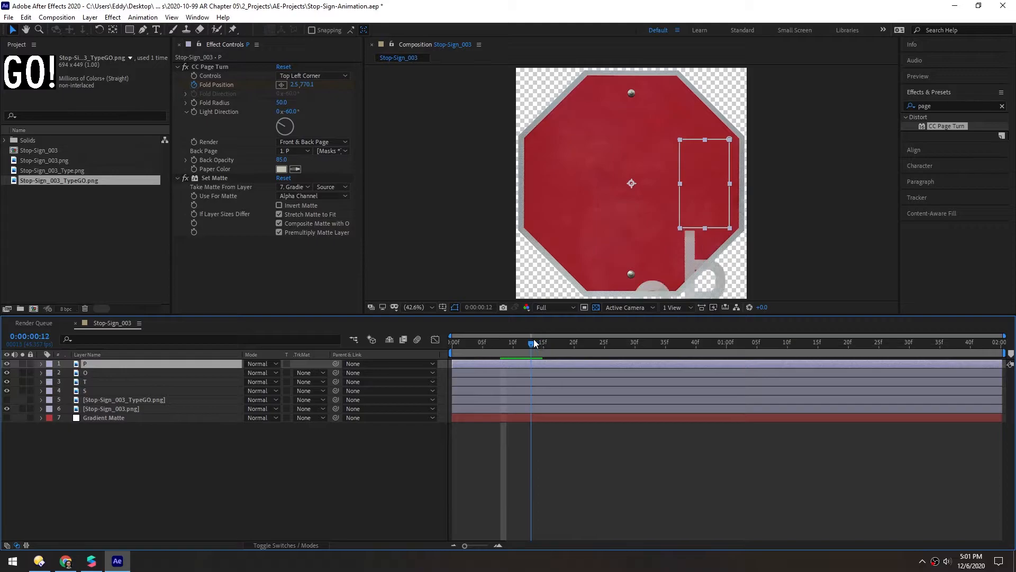
click(297, 197)
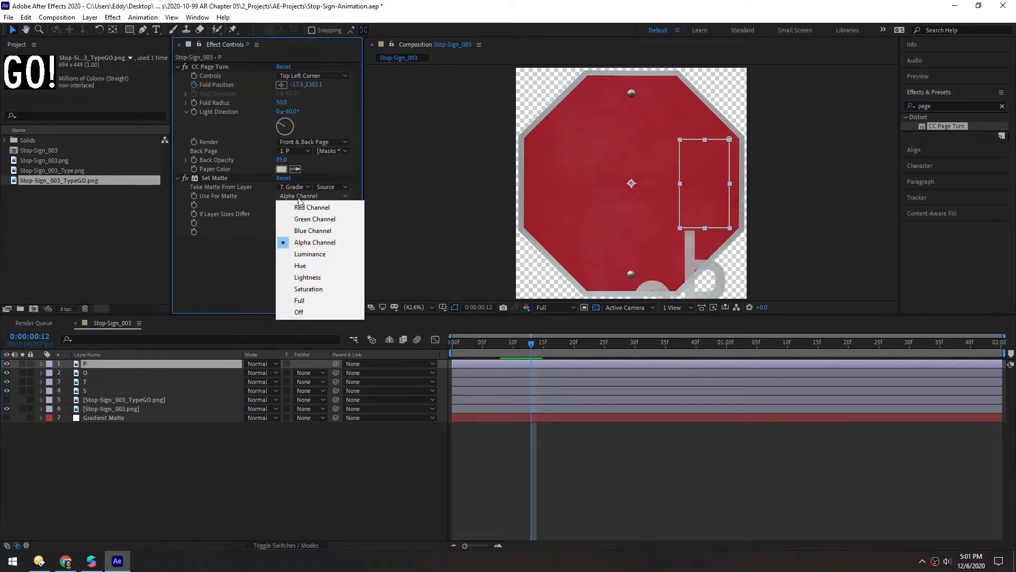
click(308, 253)
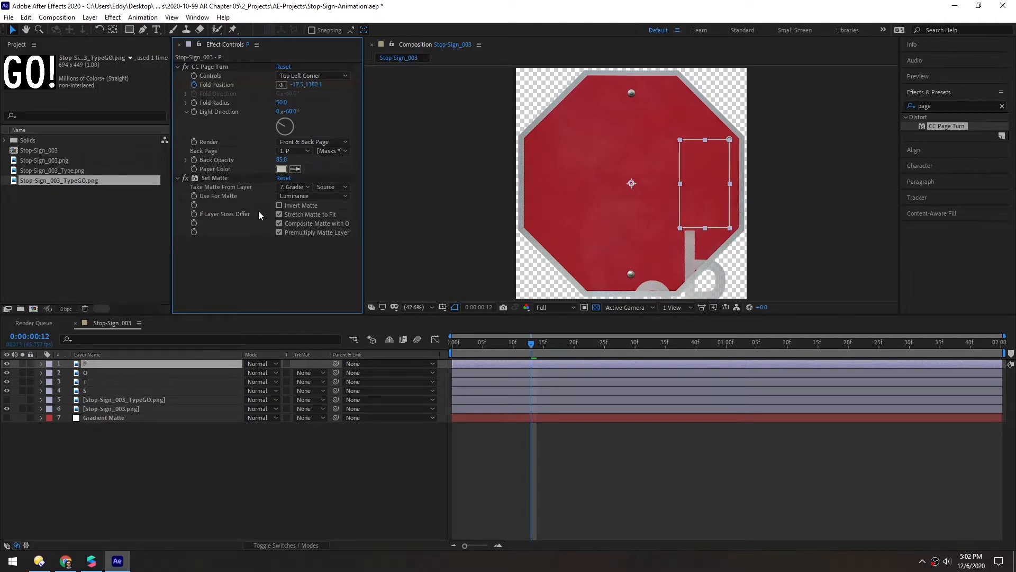
click(323, 187)
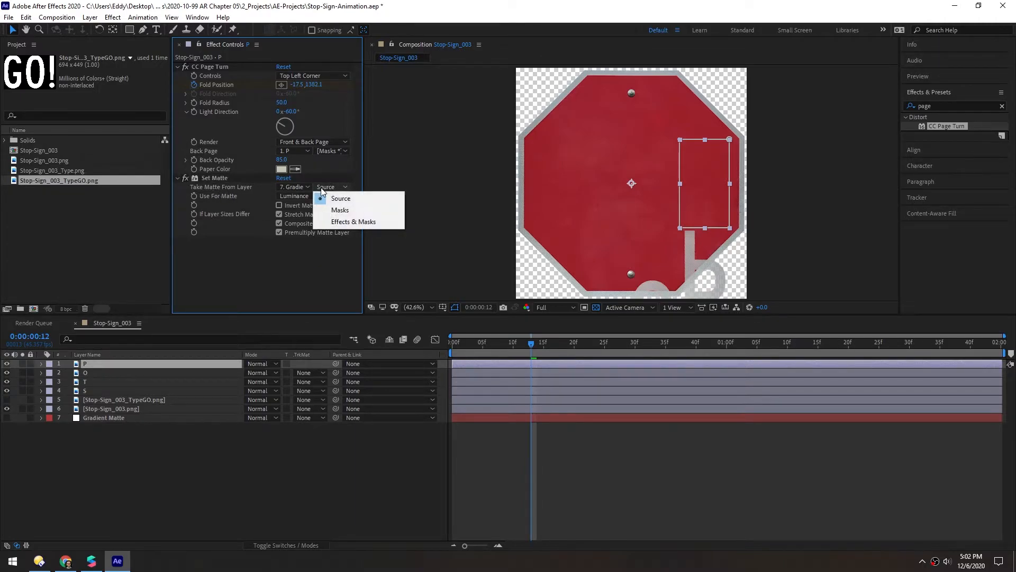
click(342, 221)
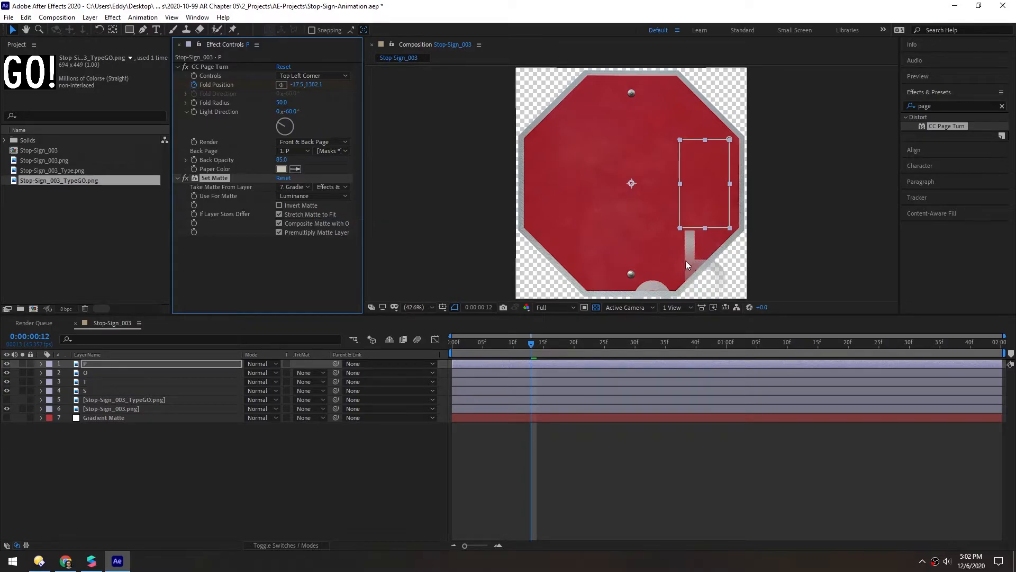
mouse_move(532, 345)
mouse_down()
mouse_move(510, 345)
mouse_move(554, 345)
mouse_move(490, 339)
mouse_move(541, 345)
mouse_move(531, 345)
mouse_up()
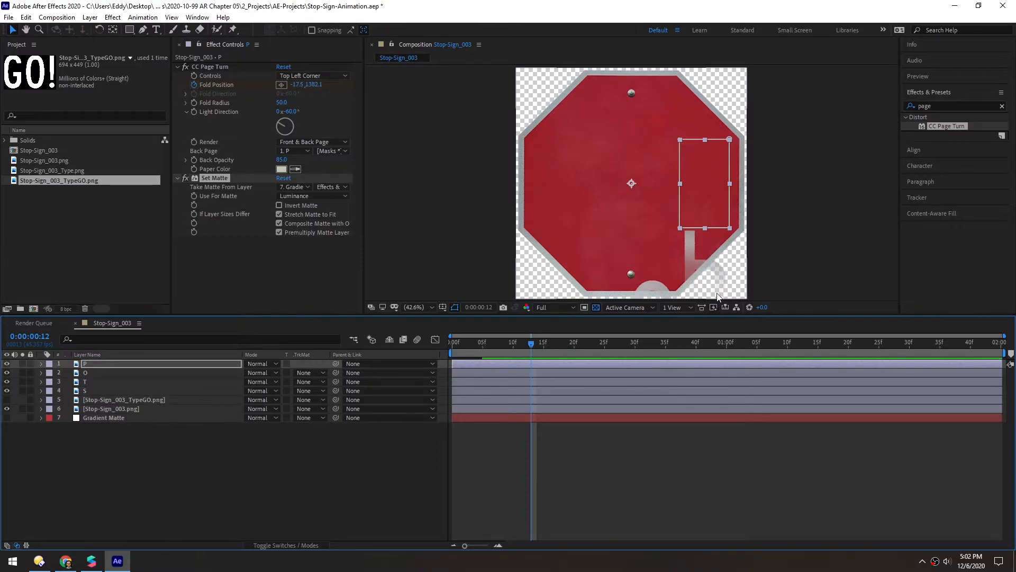
Step: Copy the P layer's Set Matte effect to the O, T and S layers and preview the letters fading
key(Home)
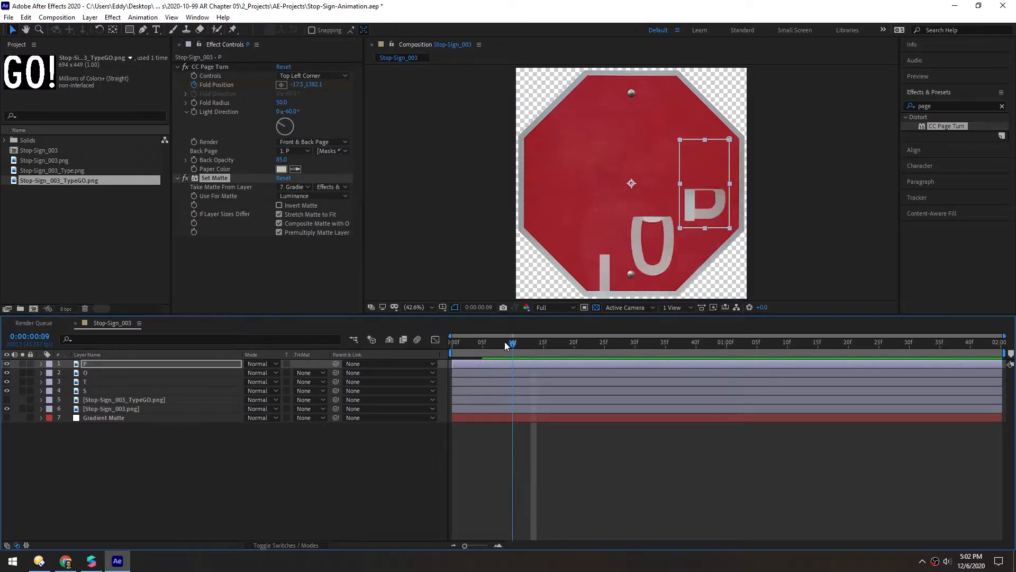
click(198, 179)
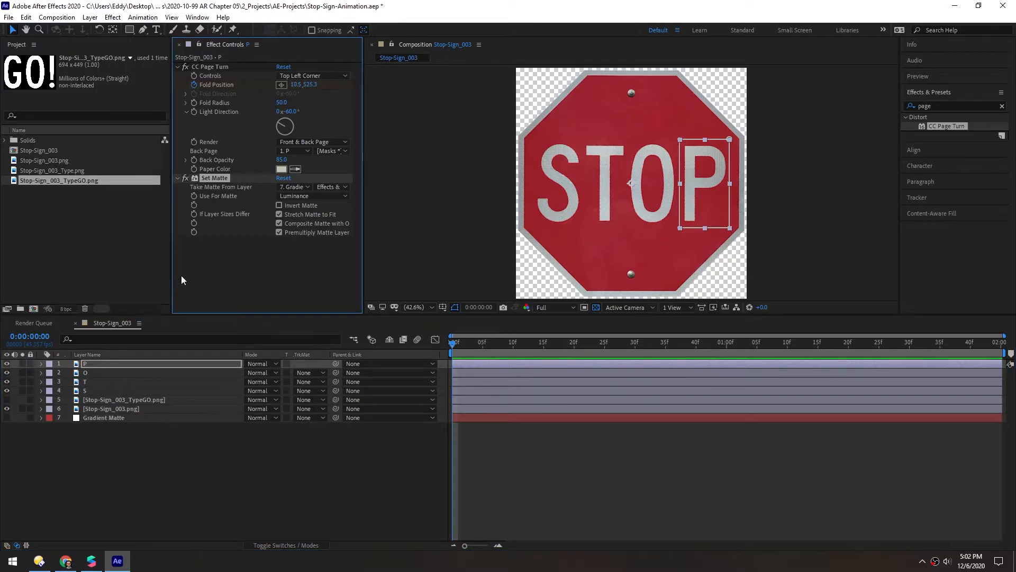
key(ctrl+Down)
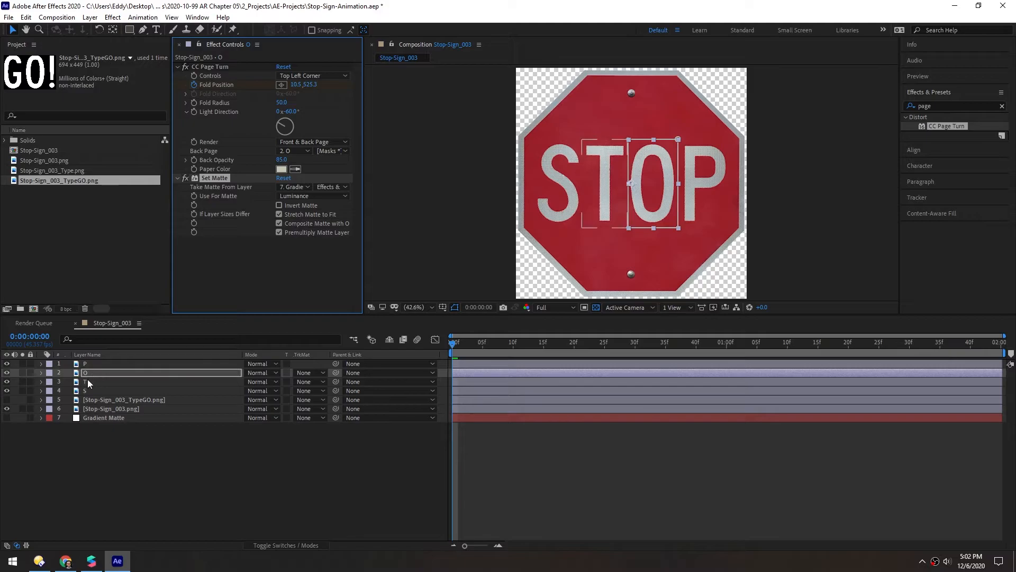
click(89, 380)
click(256, 256)
key(ctrl+v)
click(85, 390)
click(243, 278)
key(ctrl+v)
click(554, 449)
drag(459, 344, 524, 346)
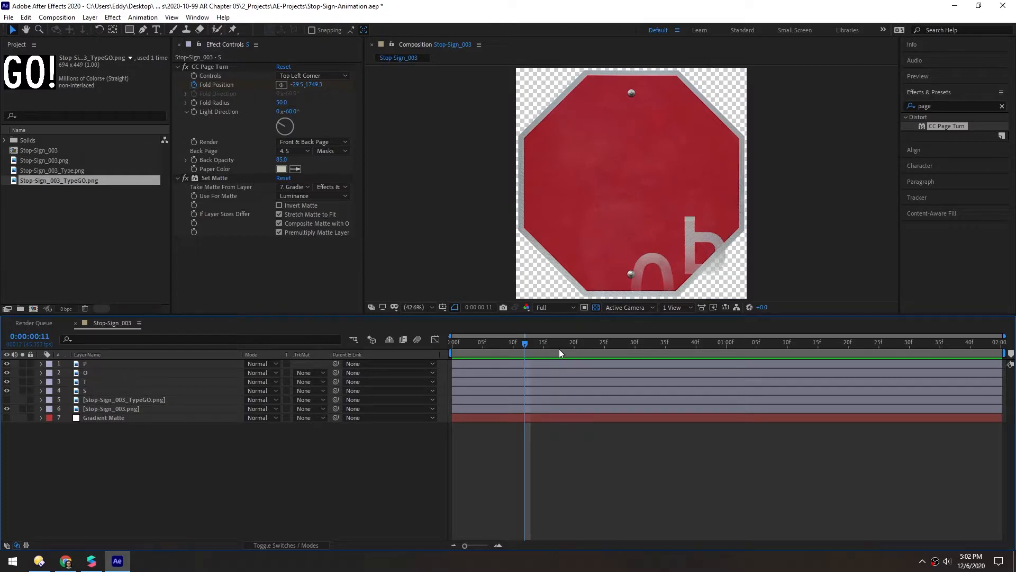
mouse_move(518, 345)
mouse_down()
mouse_move(493, 347)
mouse_move(524, 355)
mouse_up()
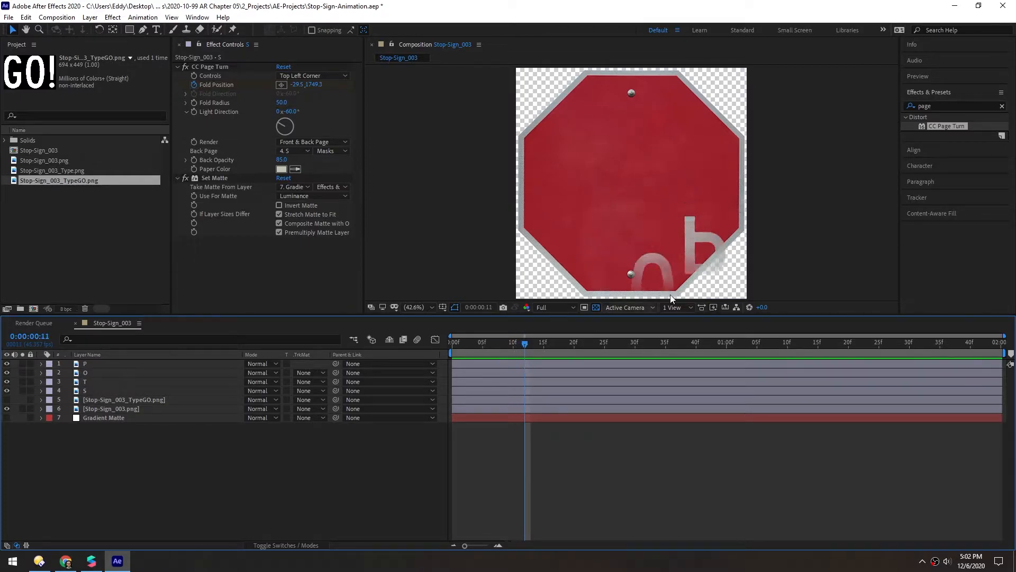
Step: Try a Turbulent Noise contrast of 606 on the Gradient Matte layer, then restore it to 100
click(91, 418)
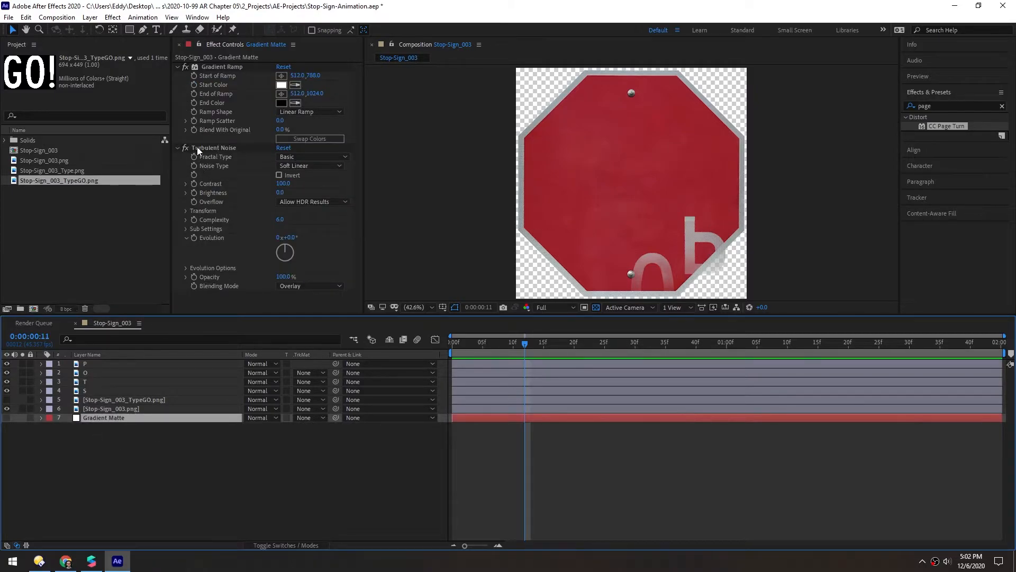
drag(282, 183, 548, 182)
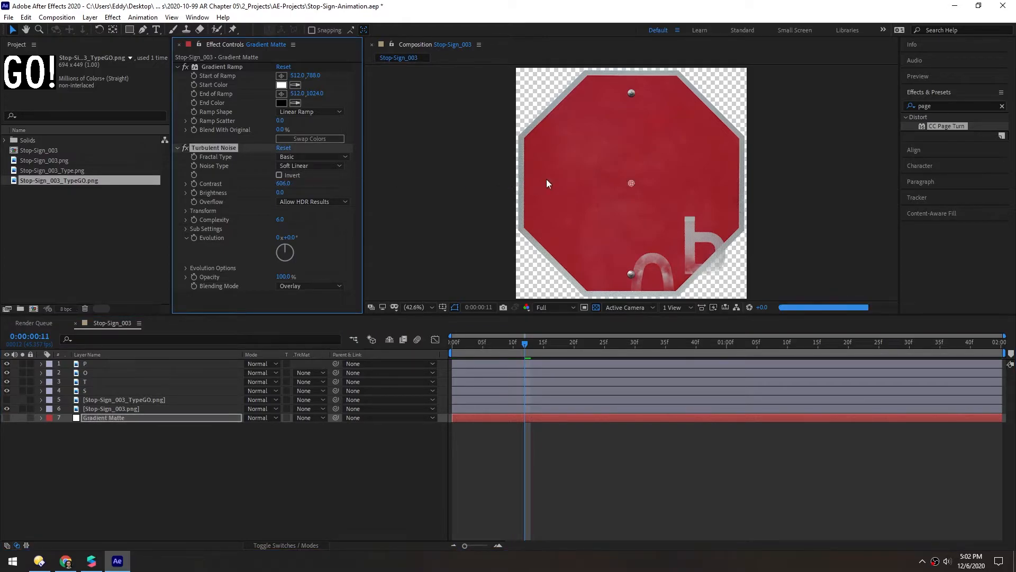
mouse_move(515, 345)
mouse_down()
mouse_move(474, 345)
mouse_move(529, 341)
mouse_move(504, 337)
mouse_move(518, 342)
mouse_up()
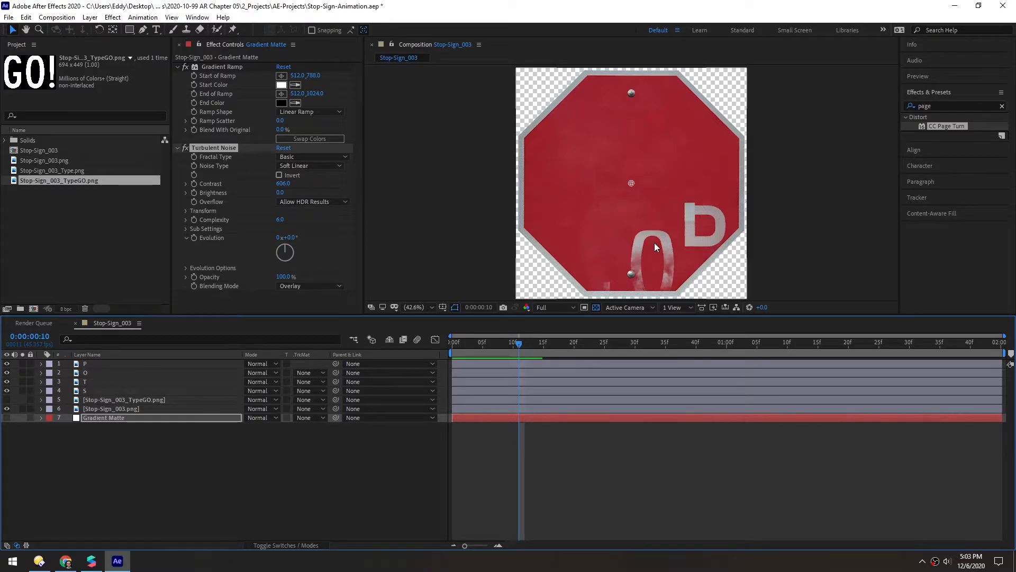
mouse_move(511, 336)
mouse_down()
mouse_move(503, 338)
mouse_move(524, 335)
mouse_move(500, 337)
mouse_up()
text(100)
key(Return)
Step: Show the Stop-Sign_003_TypeGO.png layer and return to the first frame of the animation
drag(512, 339, 561, 344)
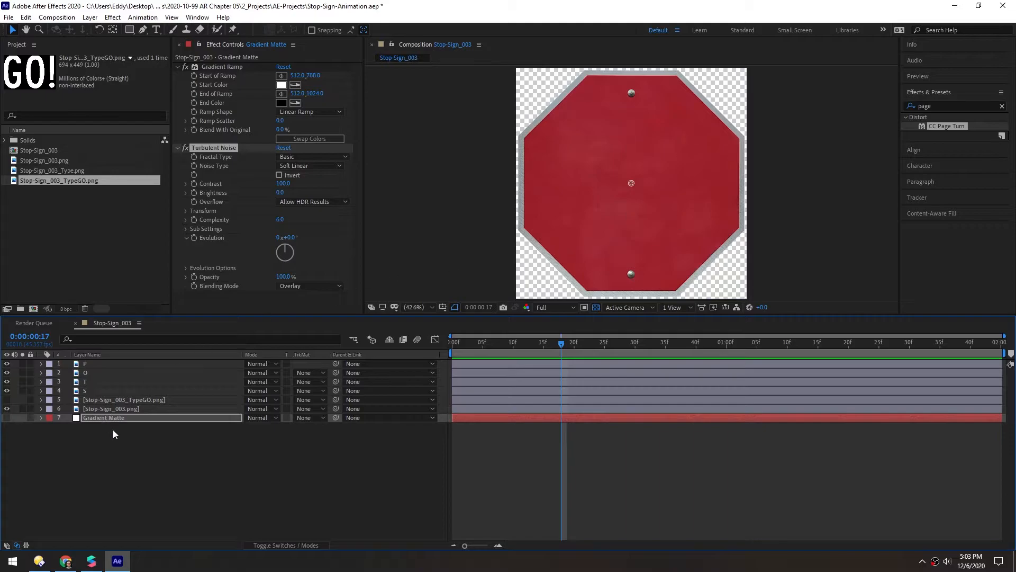
drag(5, 400, 6, 409)
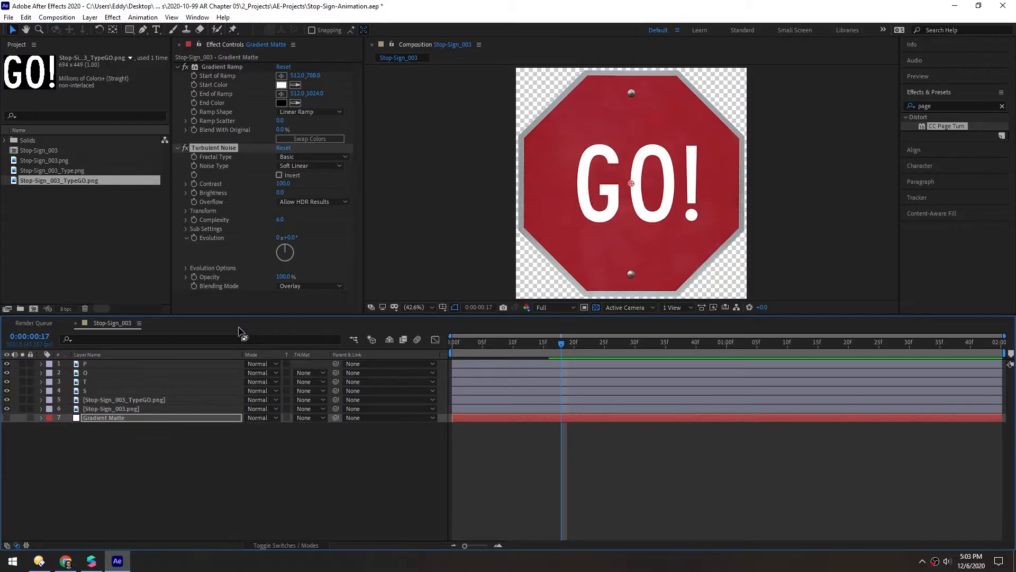
drag(543, 344, 453, 342)
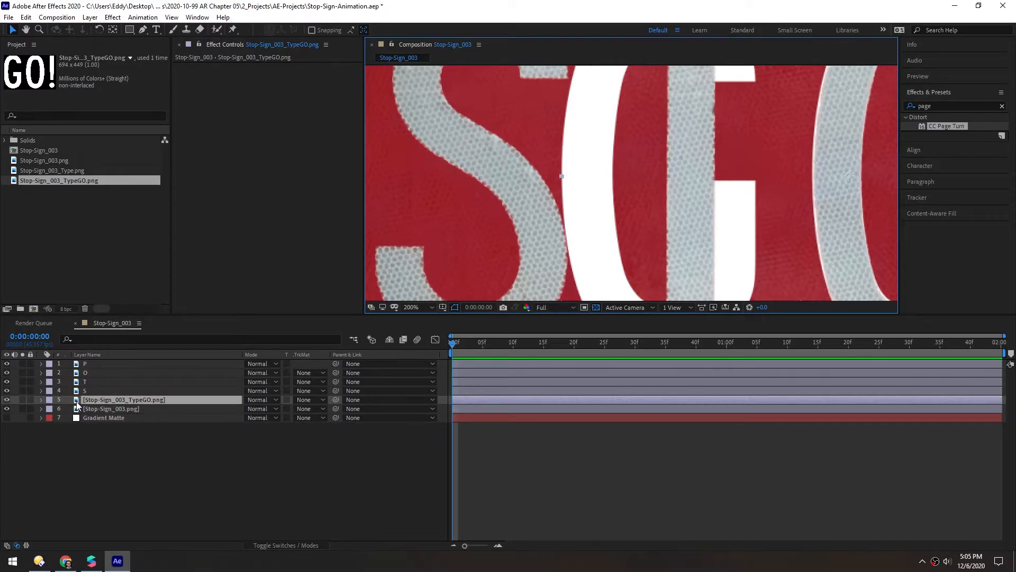
Step: Apply the Fill effect to the Stop-Sign_003_TypeGO.png layer
key(ctrl+space)
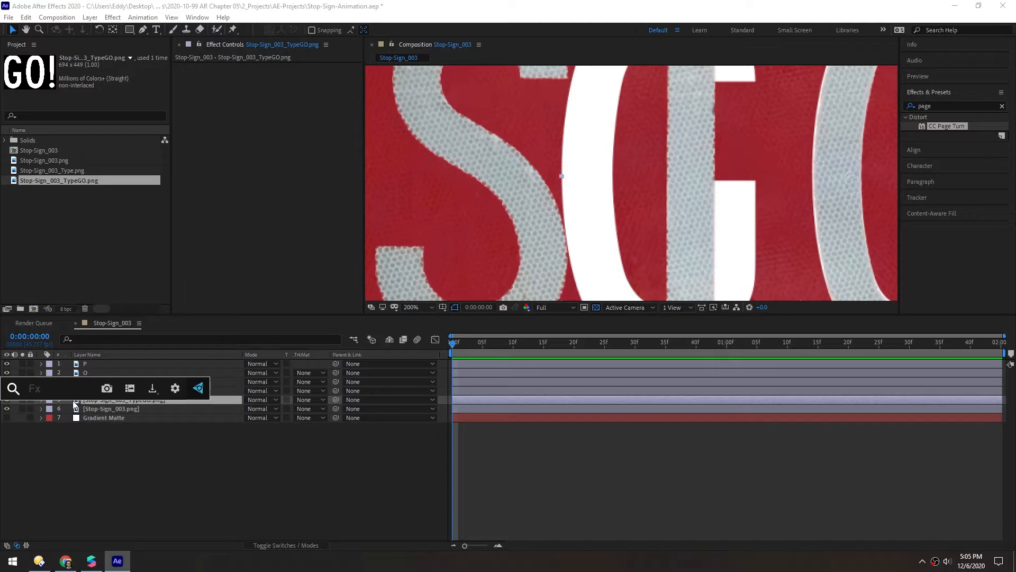
text(fill)
key(Return)
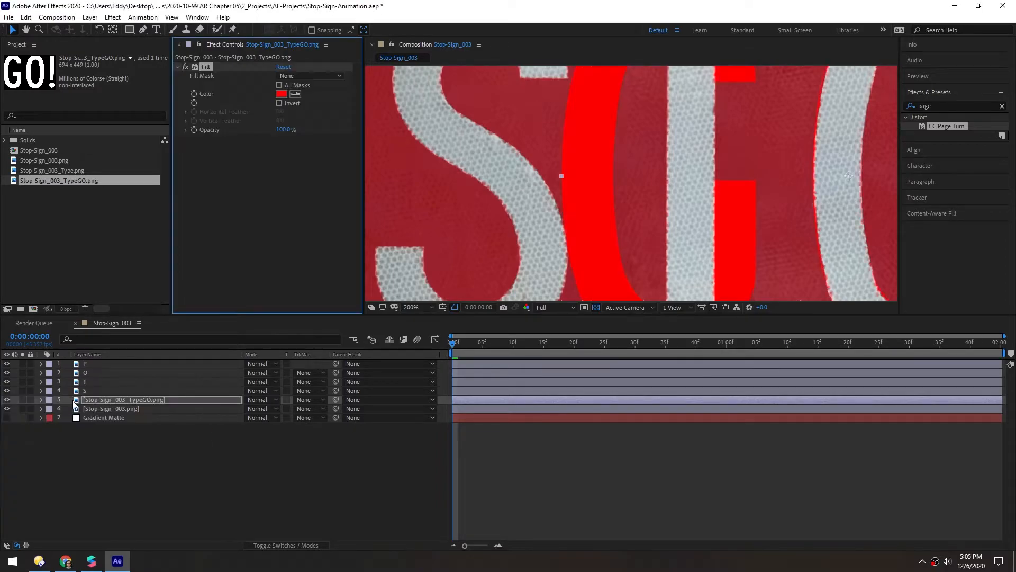
Step: Set the Fill color of the GO! type layer to the light gray sampled from the sign's S letter
click(293, 95)
click(513, 182)
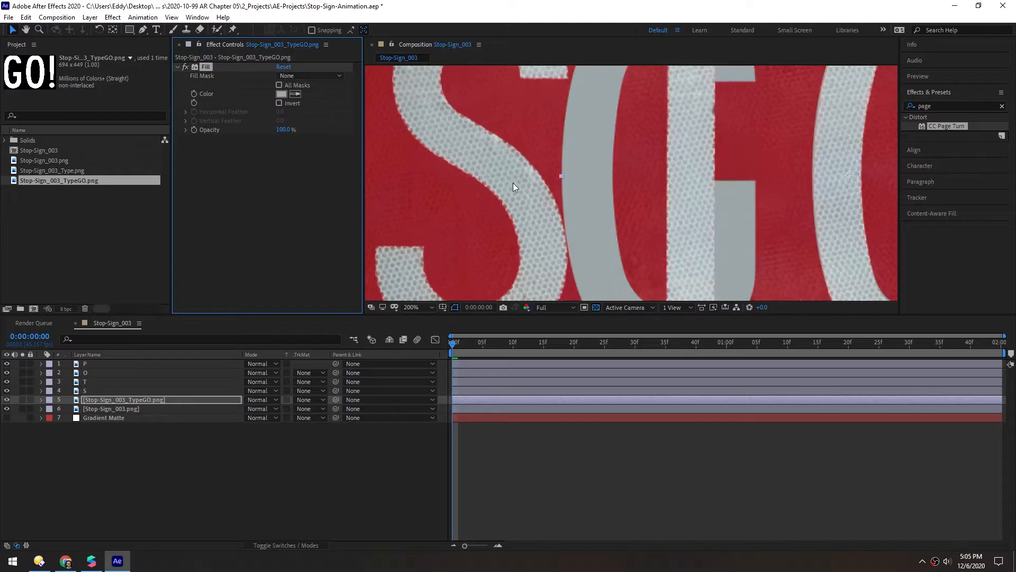
key(comma)
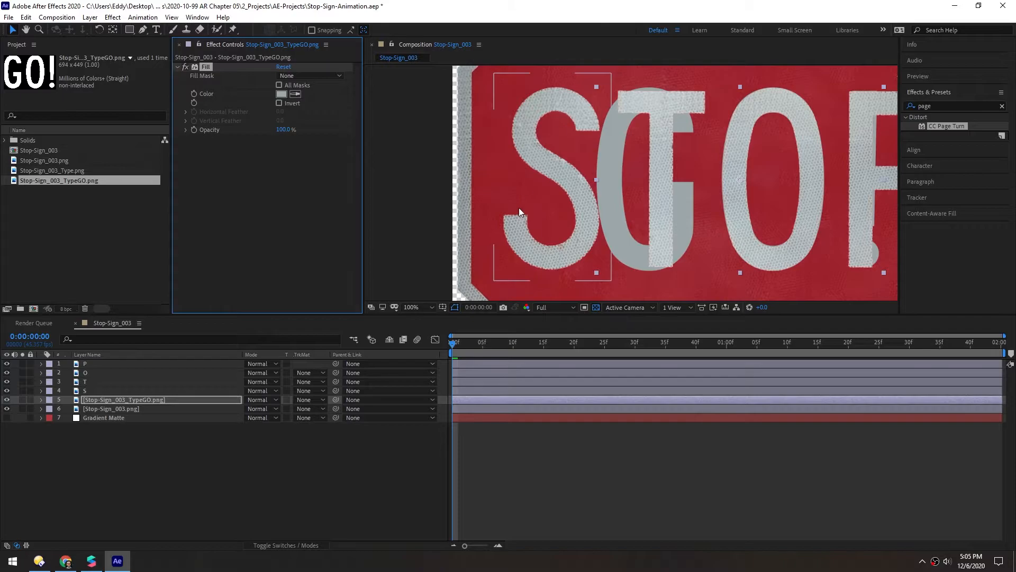
key(period)
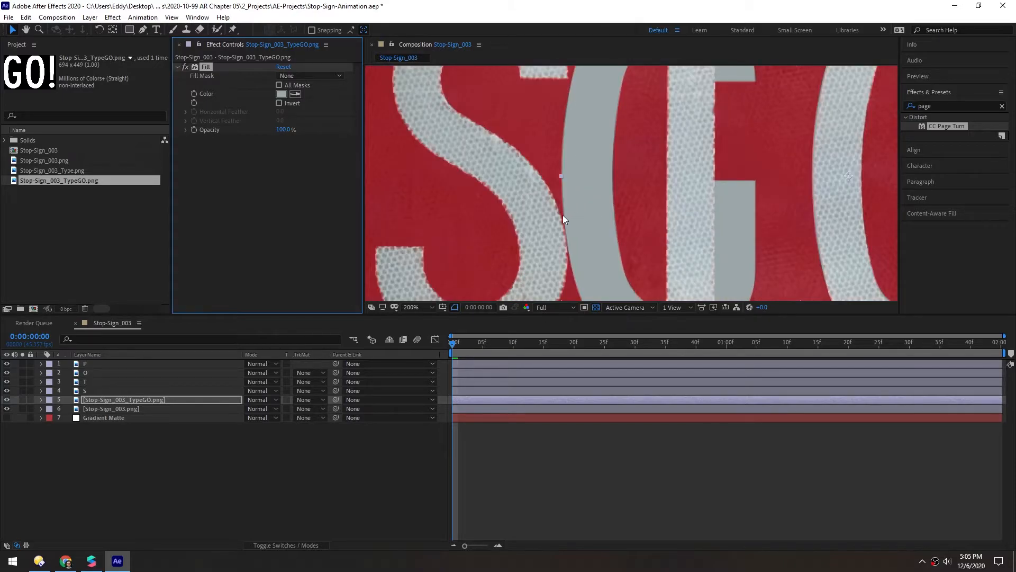
key(period)
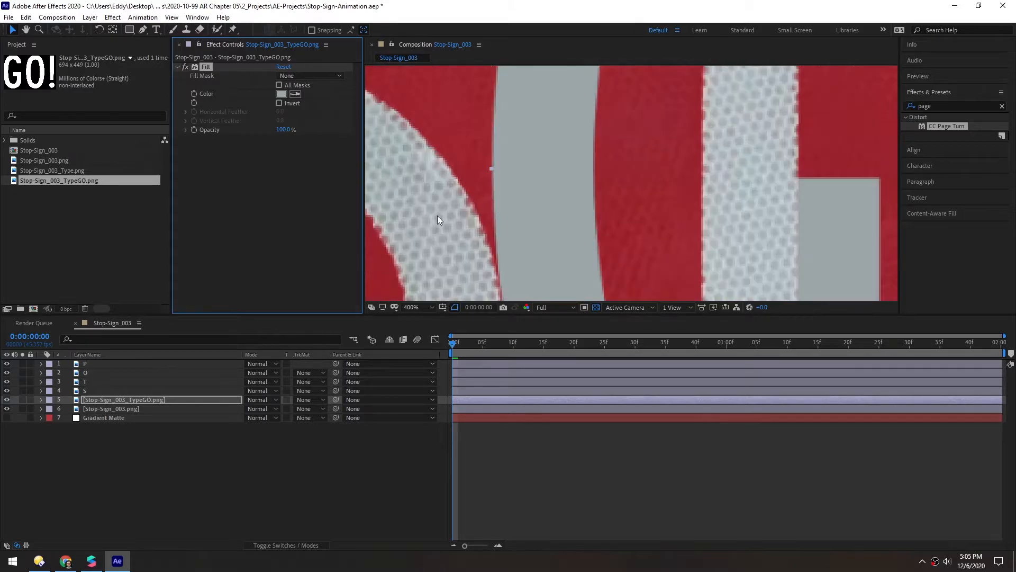
key(comma)
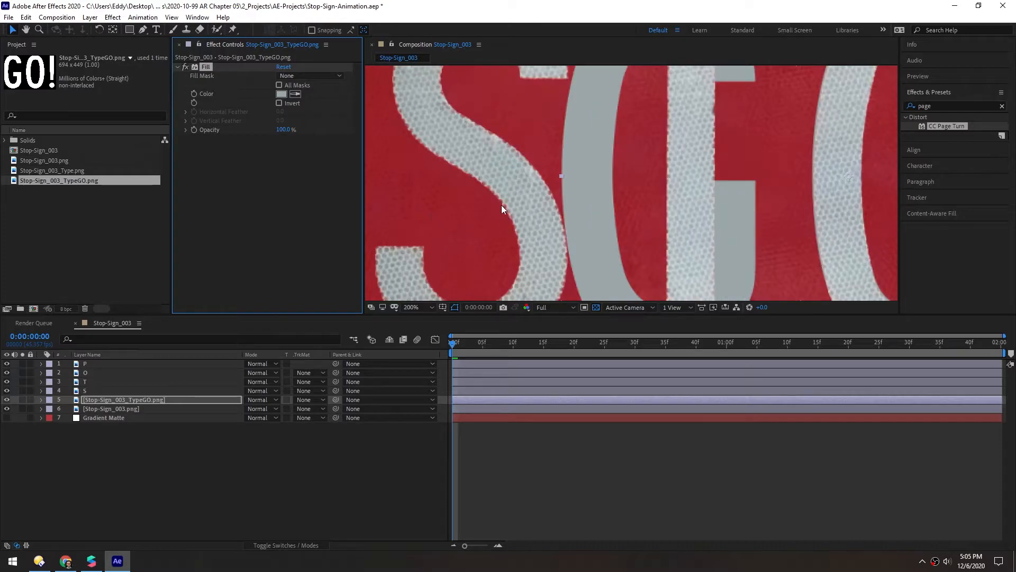
click(232, 460)
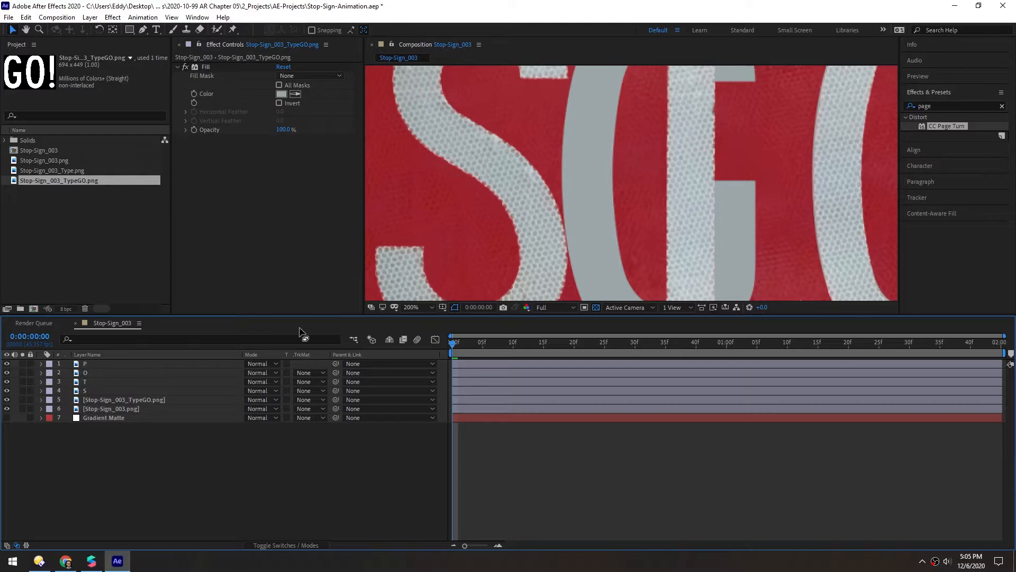
Step: Apply the Grid effect to the Stop-Sign_003_TypeGO.png layer and set its blending mode to Screen
click(77, 400)
key(ctrl+space)
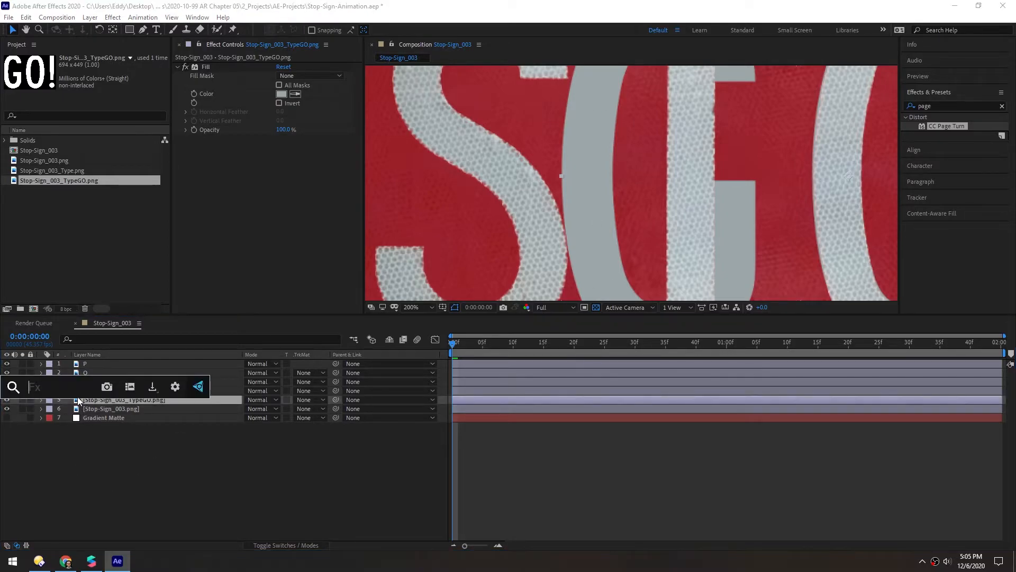
text(grid)
key(Return)
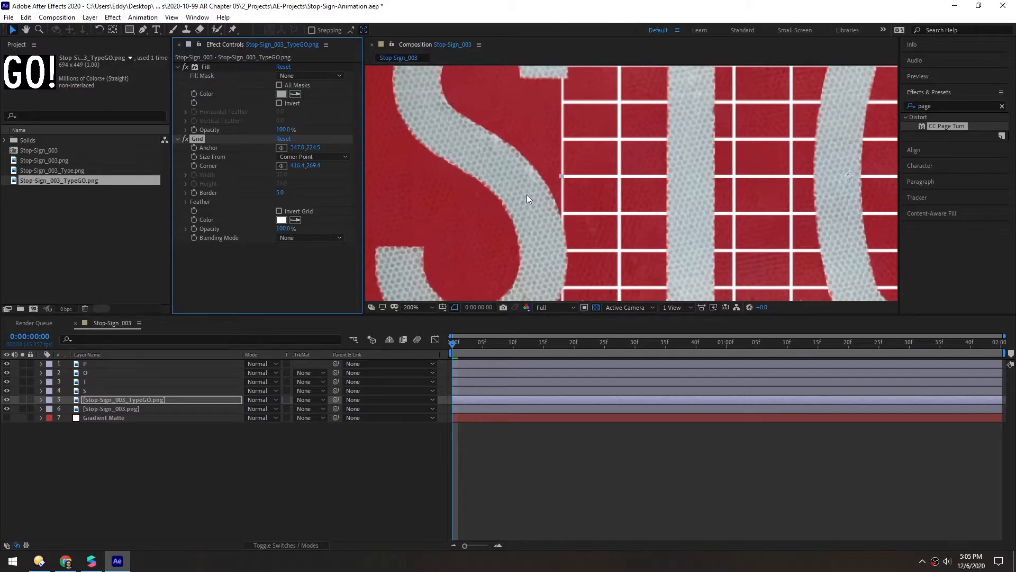
click(332, 243)
click(305, 309)
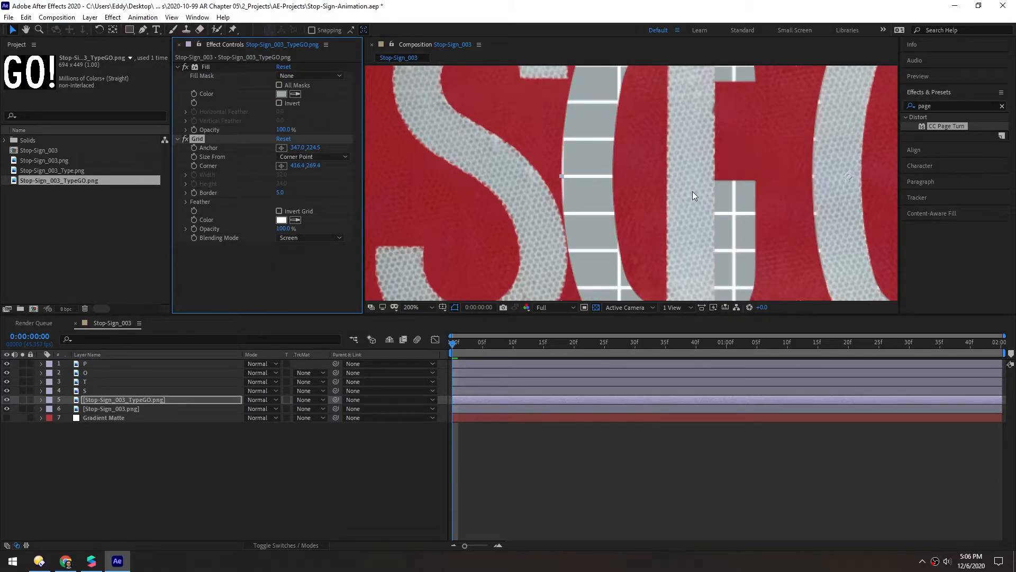
Step: Shrink the grid cells by moving the Grid effect's corner point close to its anchor, to about 353.4, 229.1
scroll(693, 193, down, 2)
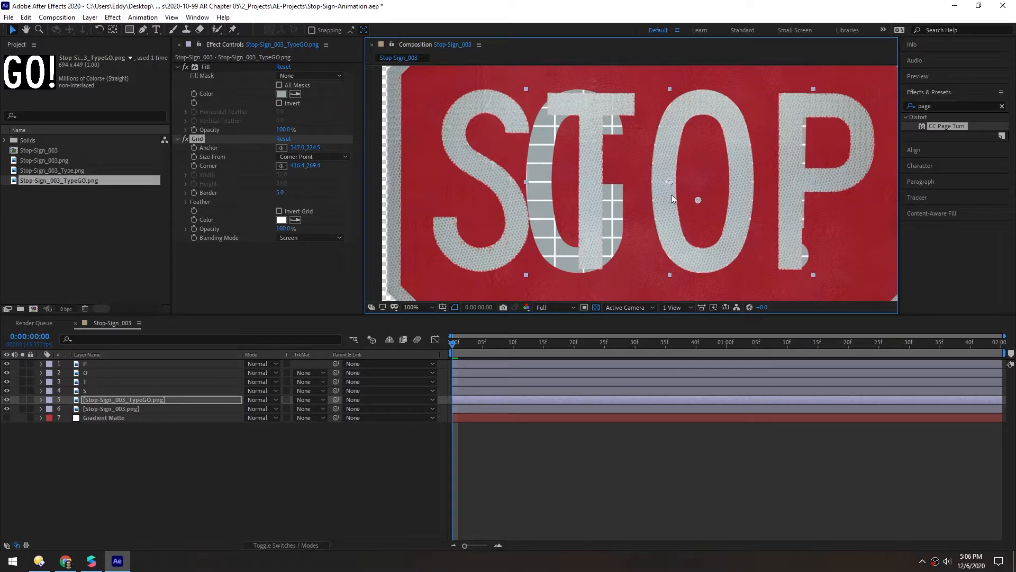
drag(698, 200, 677, 186)
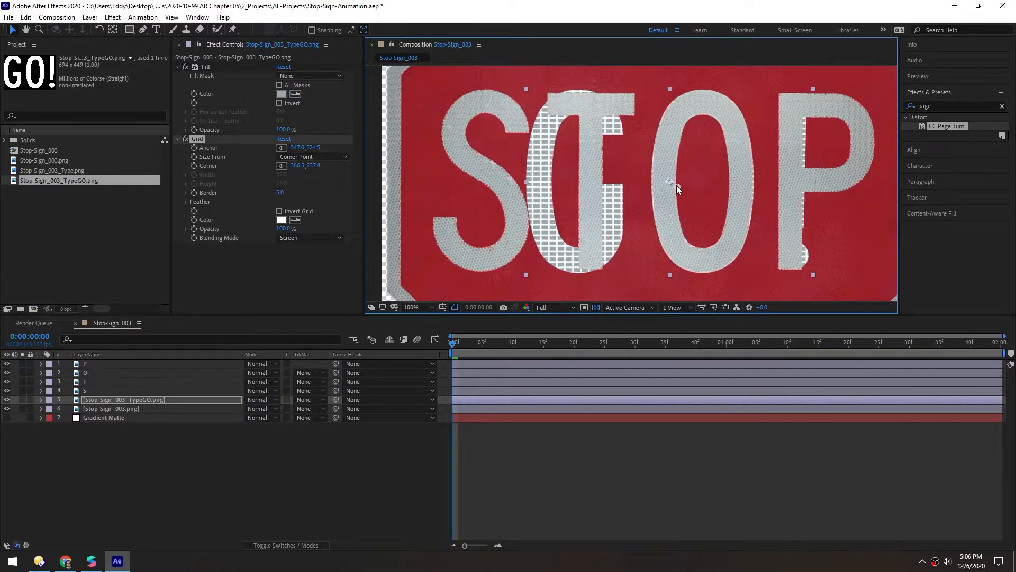
key(period)
key(period)
drag(737, 200, 727, 181)
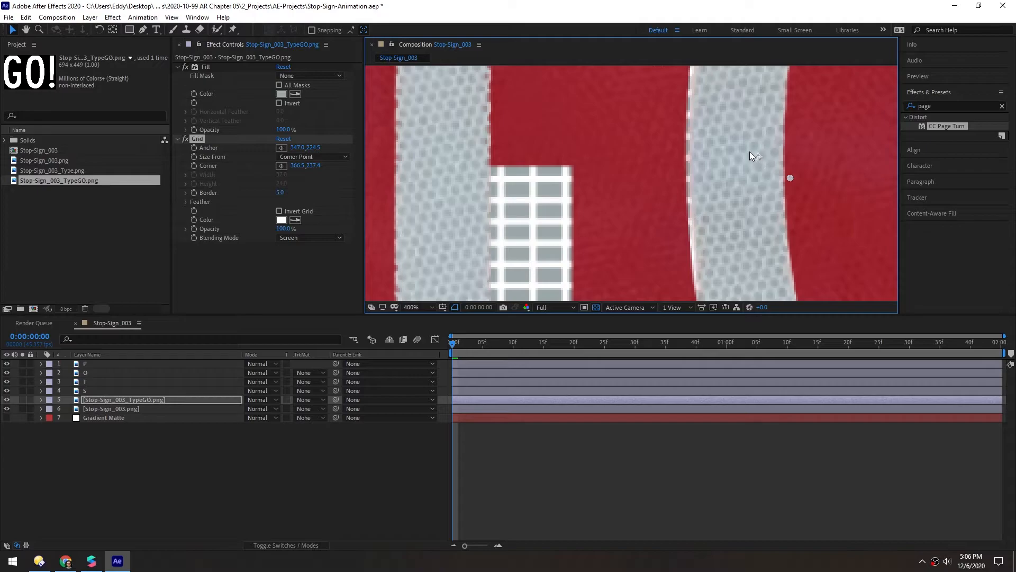
drag(792, 176, 766, 164)
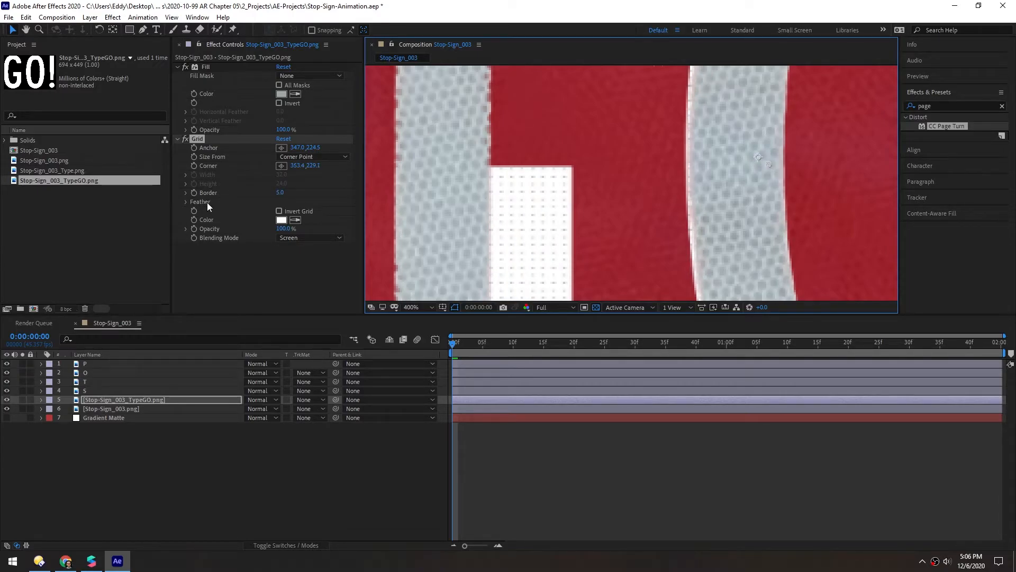
Step: Set the Grid effect's border to 1.0
click(278, 193)
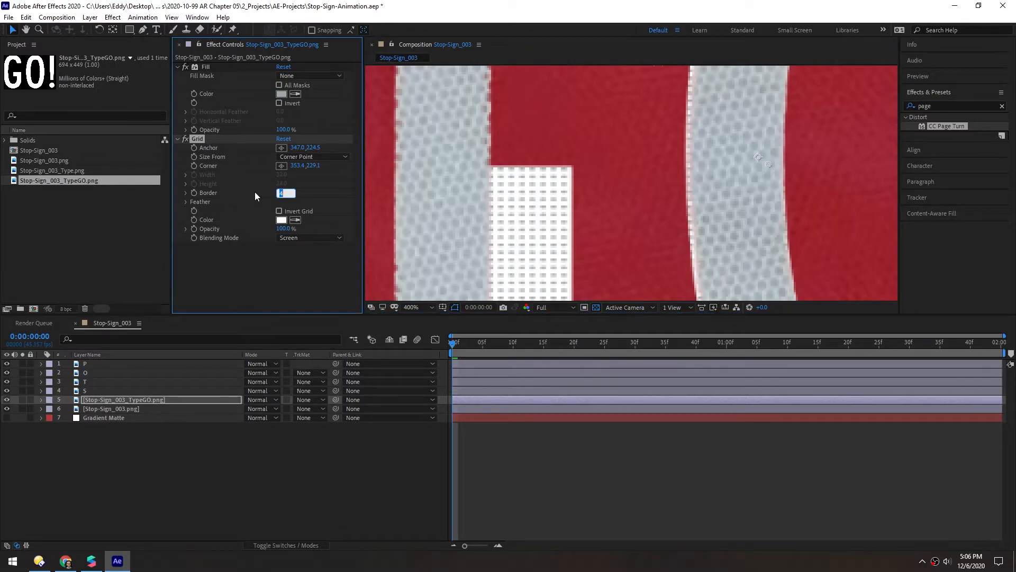
key(Down)
key(Down)
key(Up)
key(Up)
key(Down)
key(Down)
key(Down)
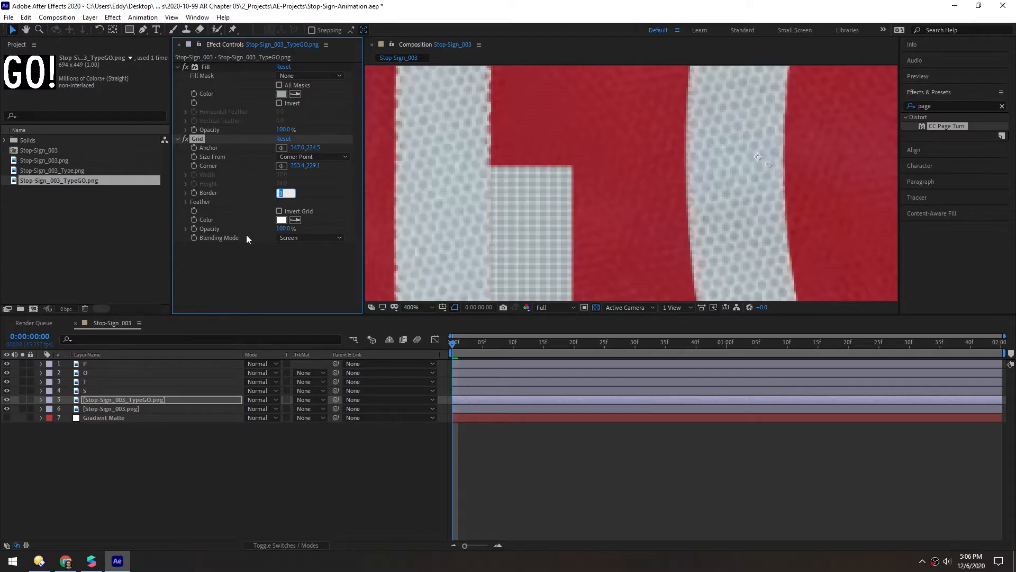
click(256, 259)
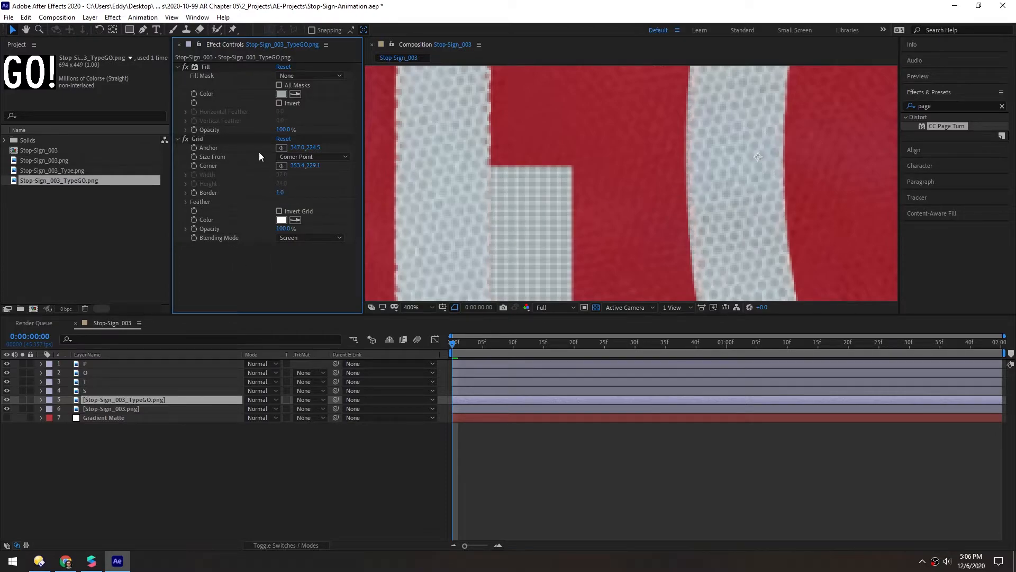
Step: Fine-tune the Grid effect's corner point to about 353.7, 229.7 to match the texture of the STOP letters
click(197, 138)
drag(768, 164, 767, 163)
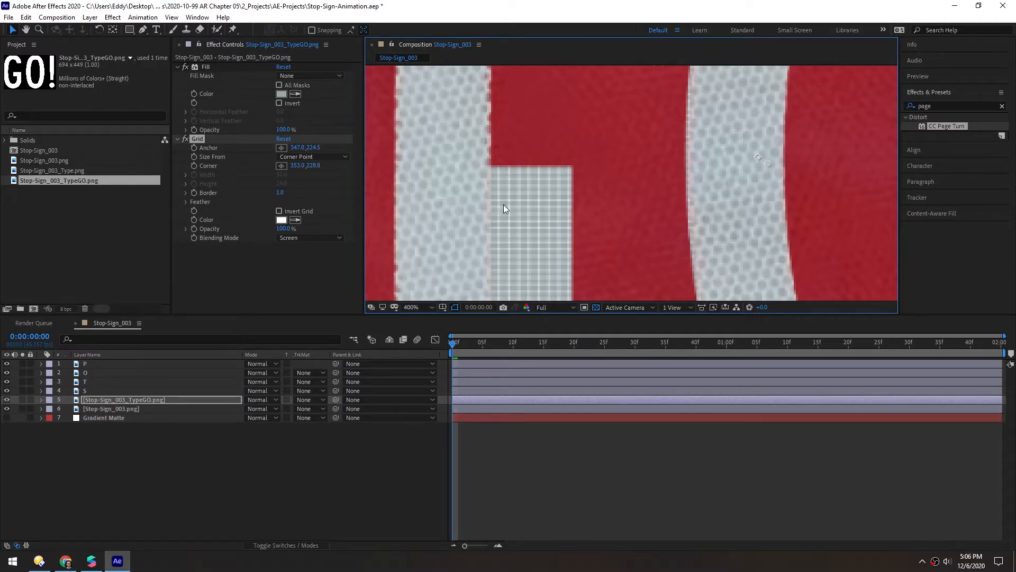
scroll(532, 240, down, 1)
scroll(533, 242, up, 1)
drag(767, 162, 769, 165)
scroll(517, 224, down, 4)
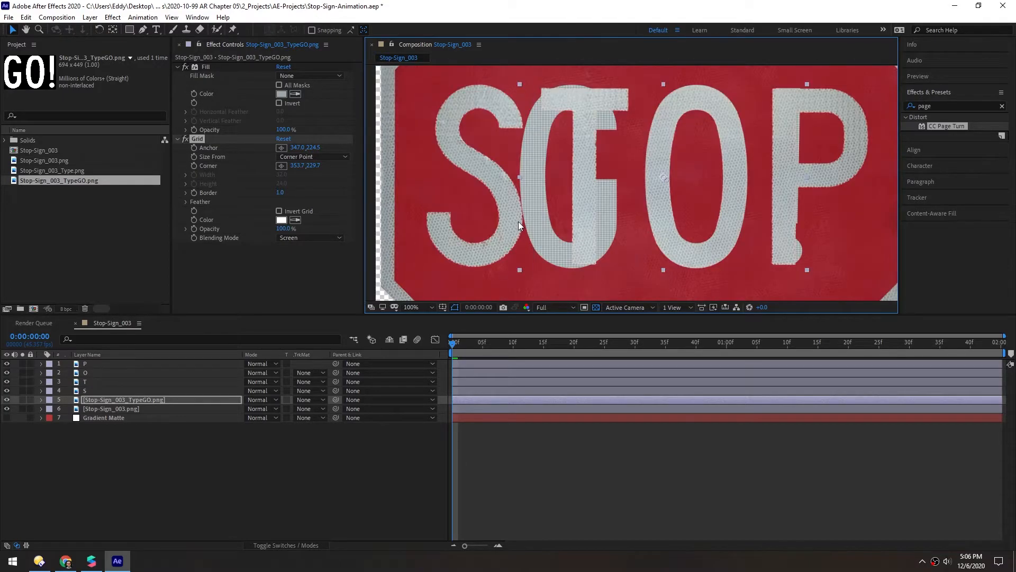
scroll(600, 215, up, 4)
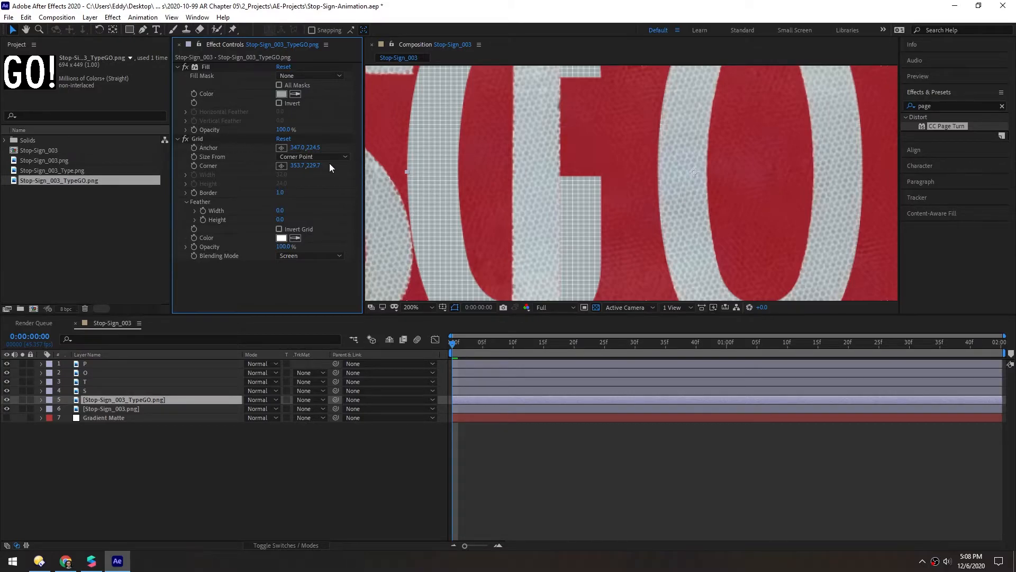
scroll(526, 188, down, 1)
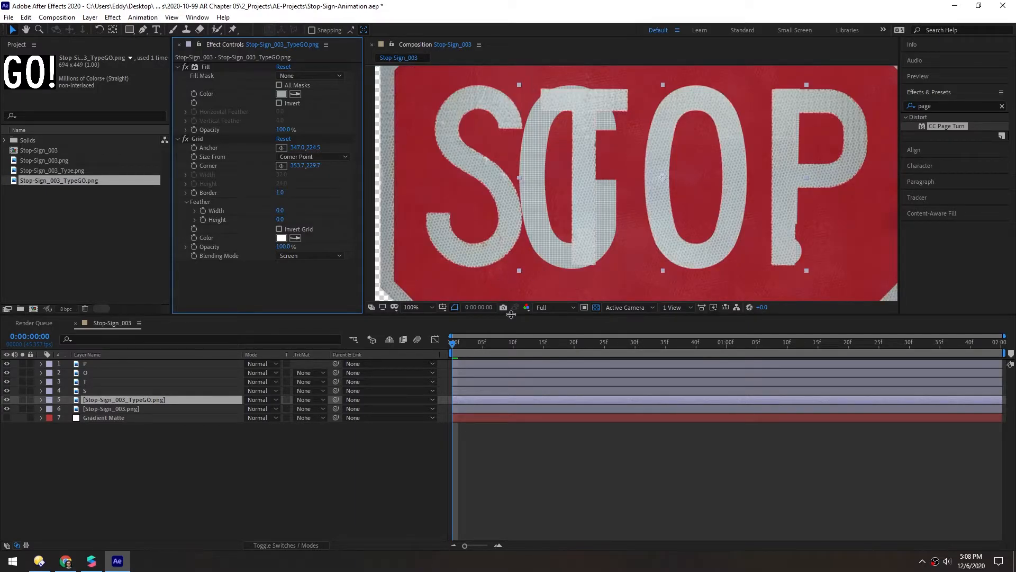
Step: Enlarge the composition viewer, preview the animation with the textured GO! type, and return to the first frame
drag(510, 315, 511, 367)
scroll(555, 234, down, 1)
click(458, 401)
key(space)
drag(491, 383, 450, 386)
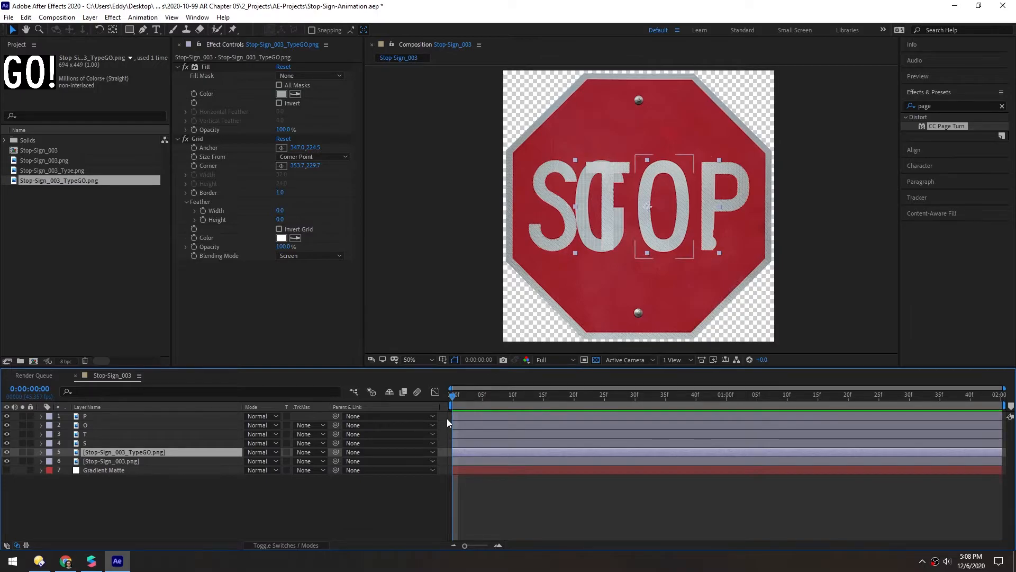
mouse_move(454, 392)
mouse_down()
mouse_move(536, 388)
mouse_move(436, 387)
mouse_move(528, 387)
mouse_move(452, 391)
mouse_up()
Step: Hide the O layer and save the project
click(5, 425)
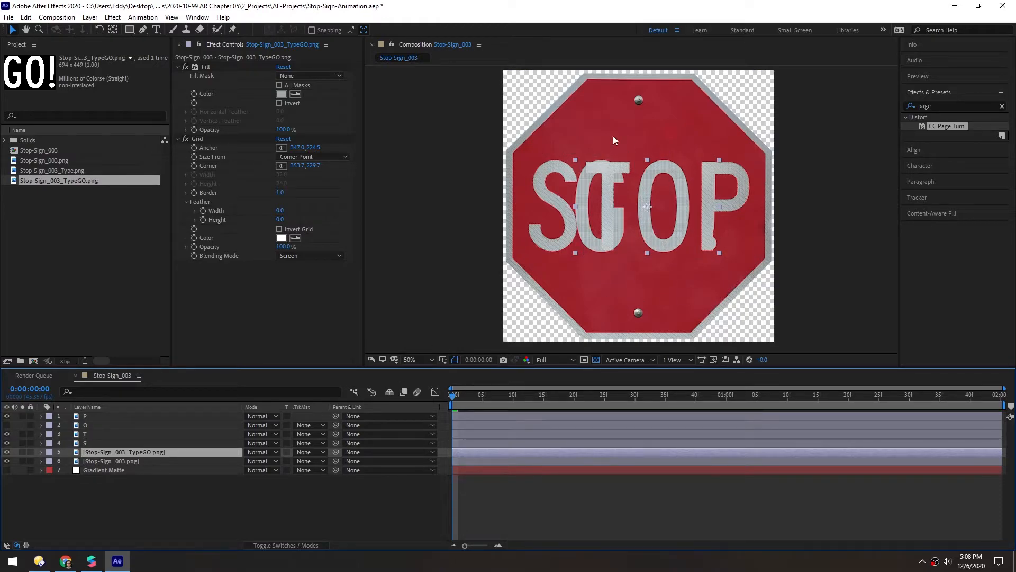
key(ctrl+s)
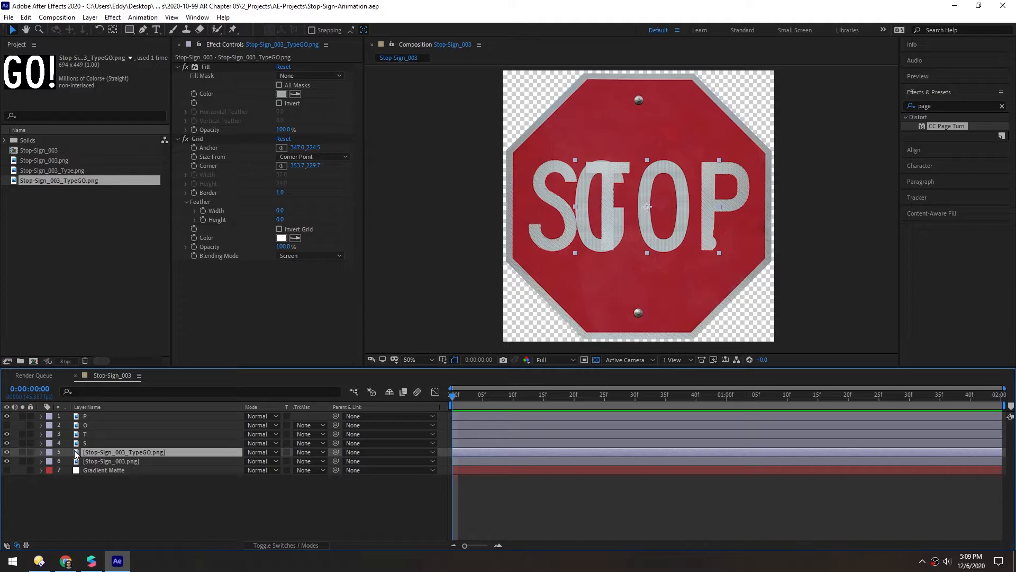
Step: Hide the S, T and P layers and delete the O layer
click(7, 443)
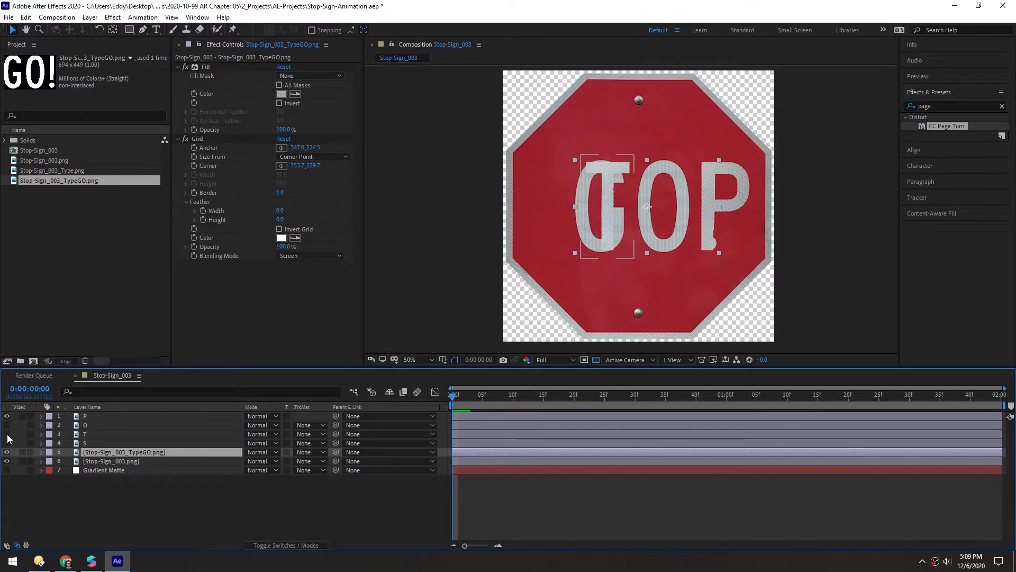
click(7, 434)
click(7, 416)
click(84, 425)
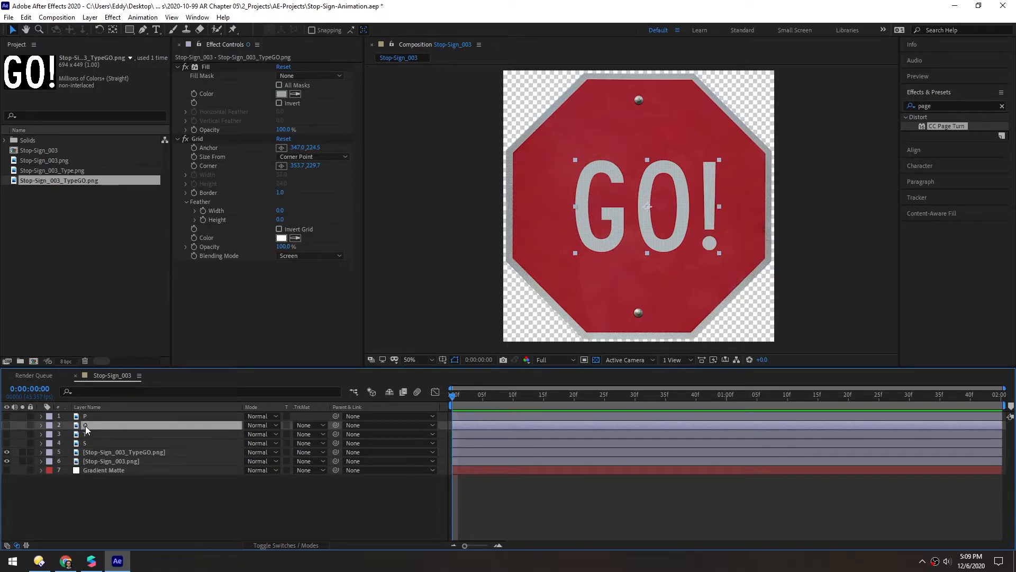
key(Delete)
Step: Draw three rectangular masks on the Stop-Sign_003_TypeGO.png layer, one each around the G, the O and the exclamation mark
click(78, 444)
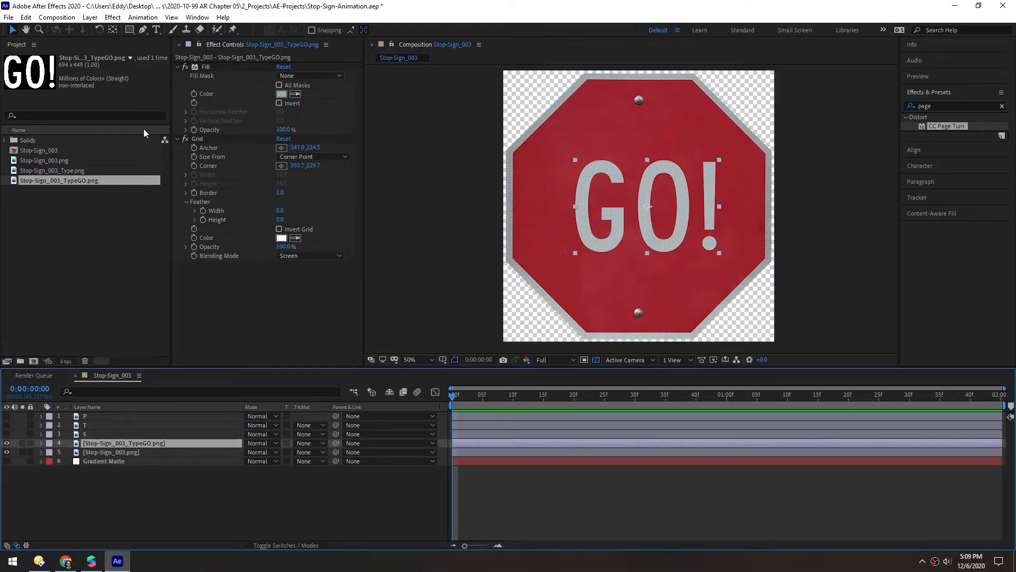
click(129, 29)
drag(568, 154, 627, 258)
drag(630, 152, 694, 265)
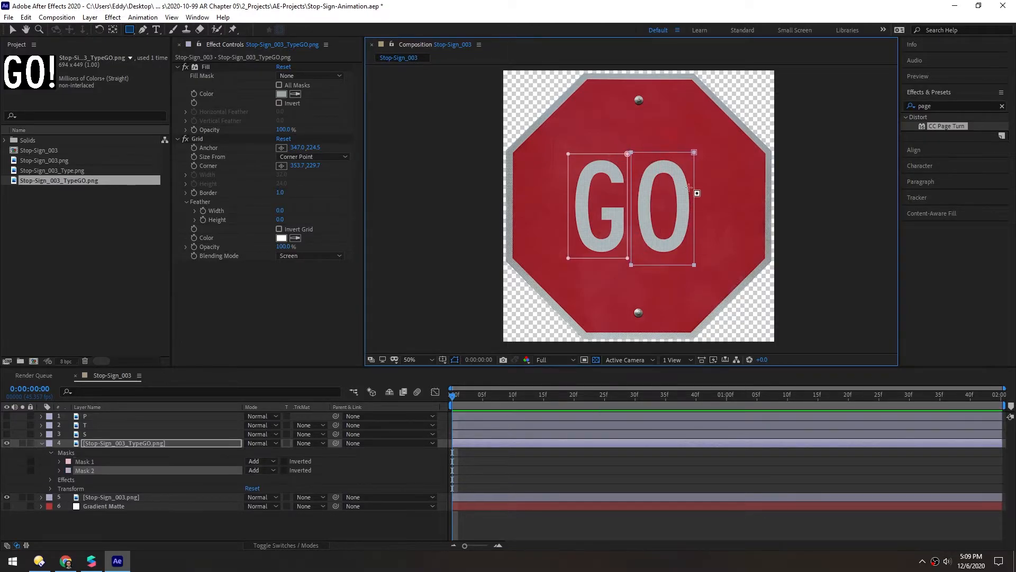
drag(694, 152, 726, 264)
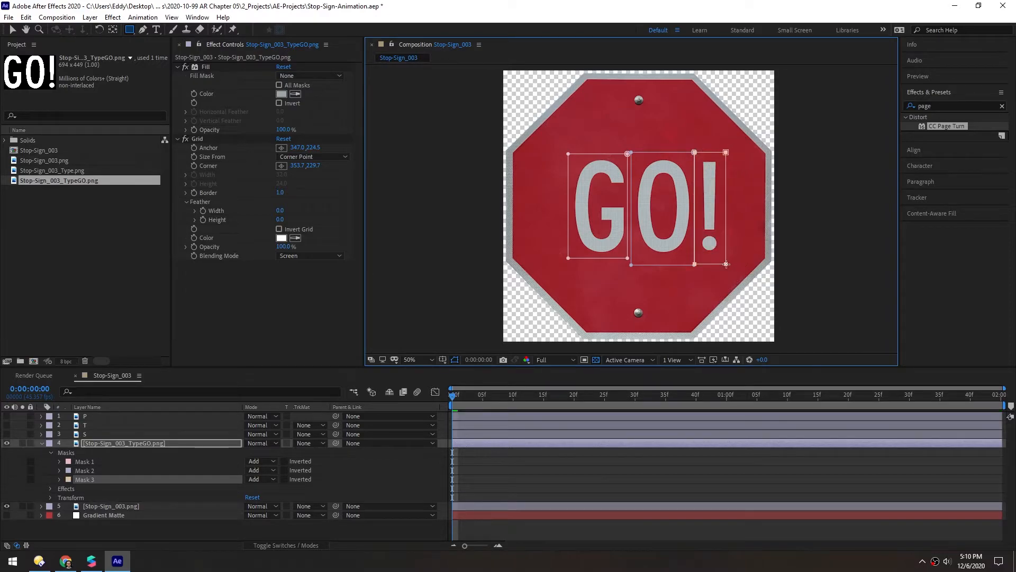
click(83, 462)
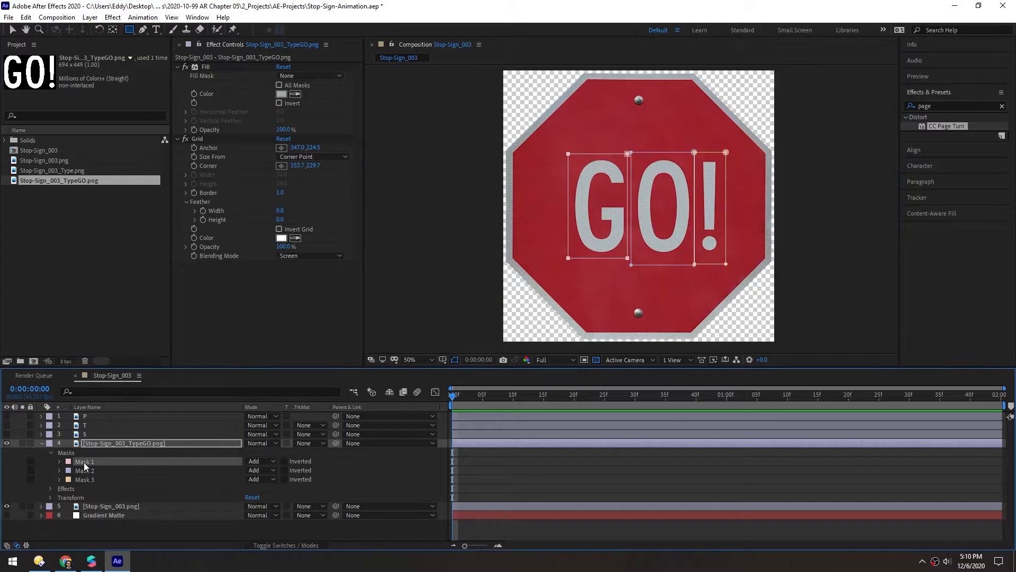
double_click(83, 462)
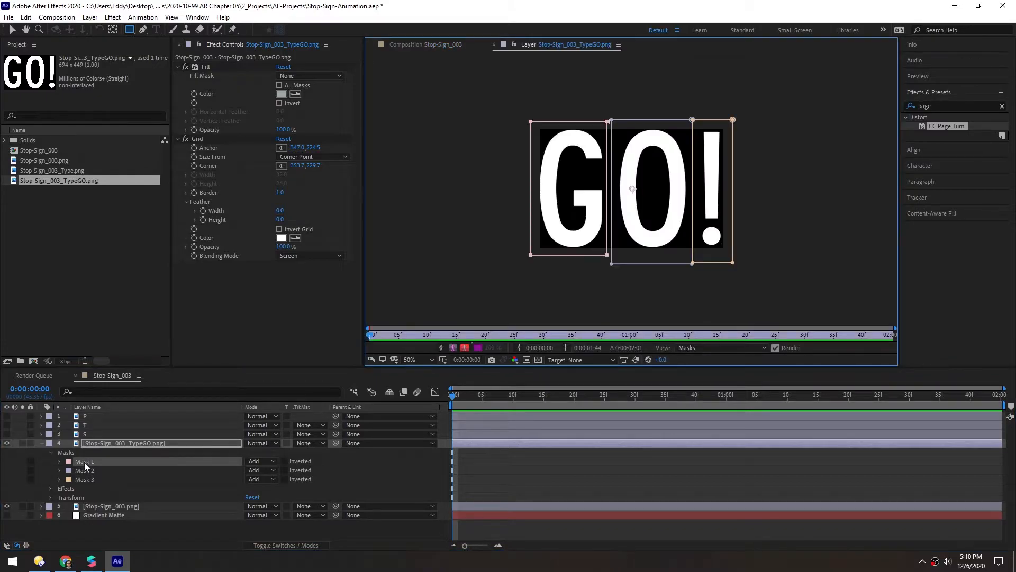
click(495, 45)
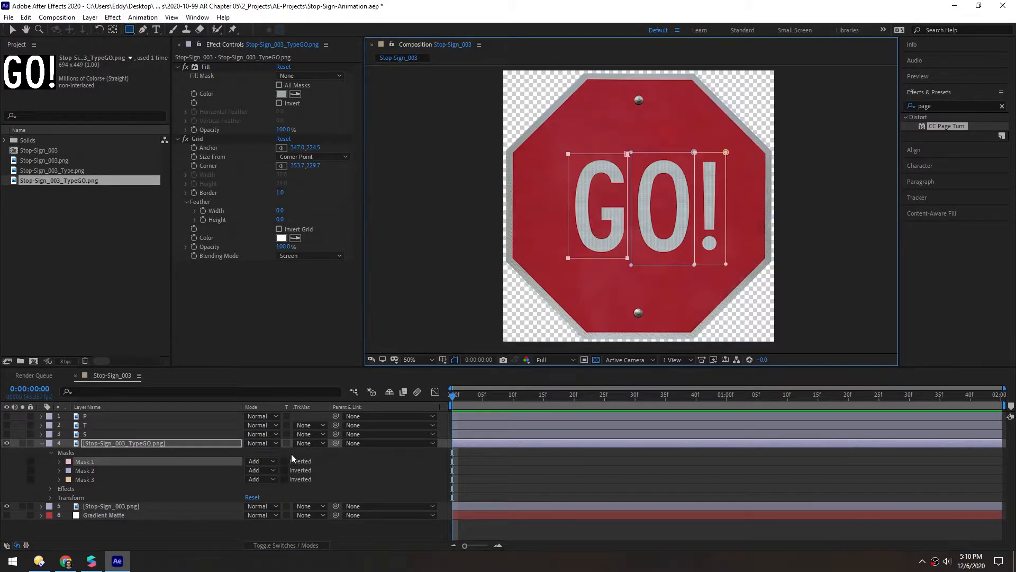
Step: Rename the three masks of the Stop-Sign_003_TypeGO.png layer G, O and !, matching the characters they enclose
click(80, 461)
key(Return)
text(G)
key(Return)
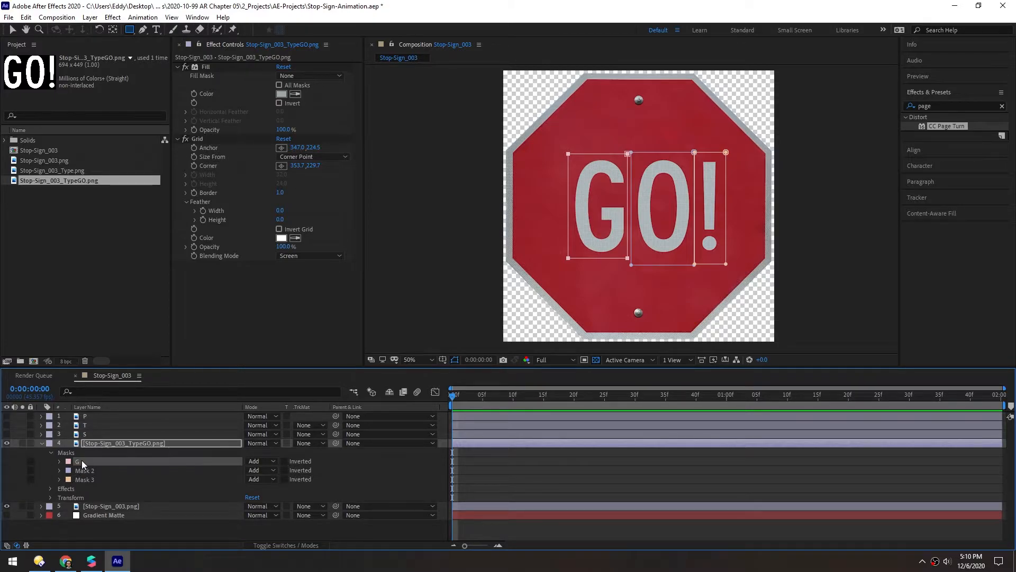
click(79, 470)
key(Return)
text(O)
key(Return)
click(82, 480)
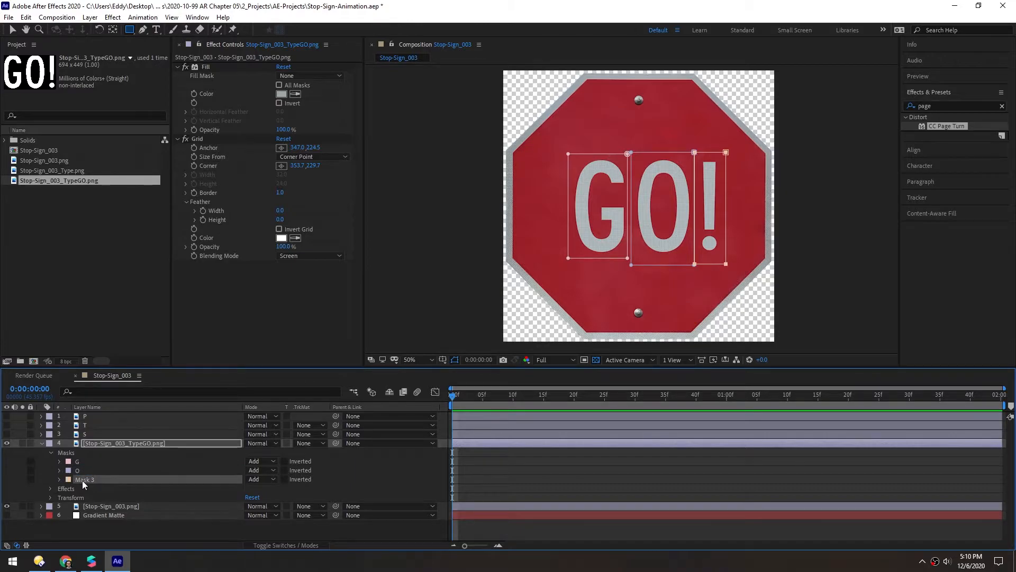
key(Return)
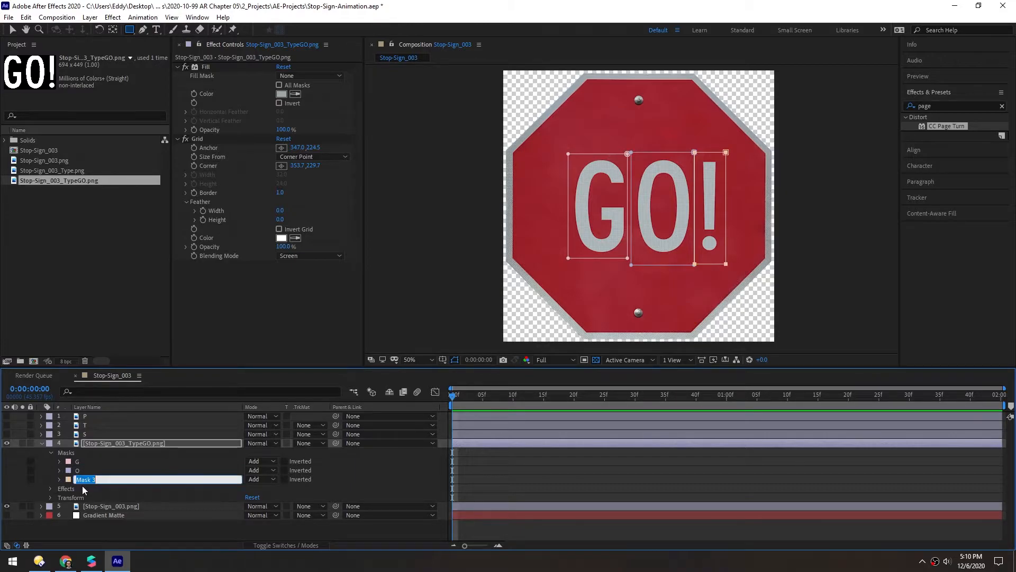
text(!)
key(Return)
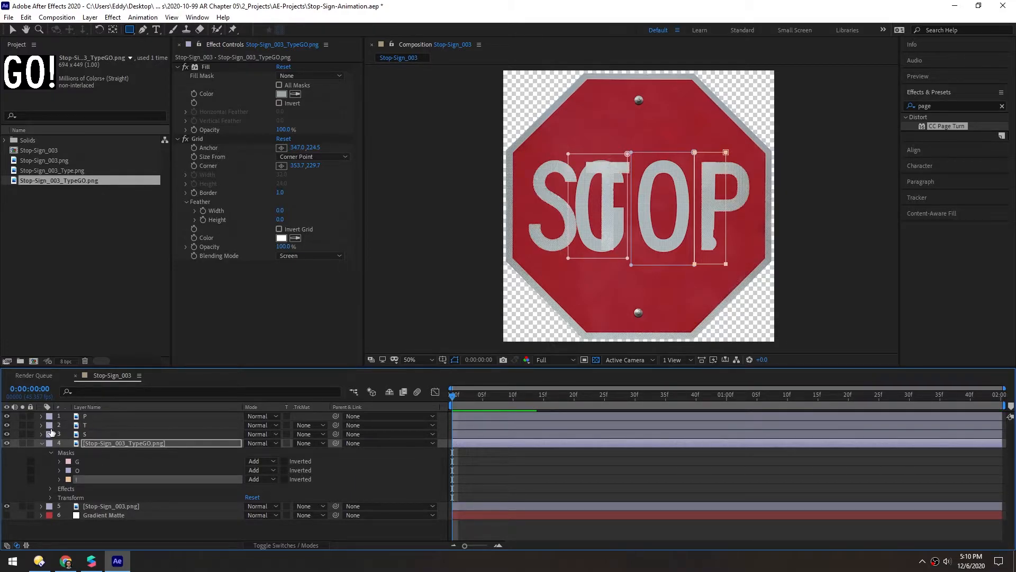
Step: Undo the mask renaming, the three masks on the Stop-Sign_003_TypeGO.png layer and the deletion of the O layer
key(ctrl+z)
key(ctrl+z)
key(ctrl+z)
key(ctrl+z)
key(ctrl+z)
key(ctrl+z)
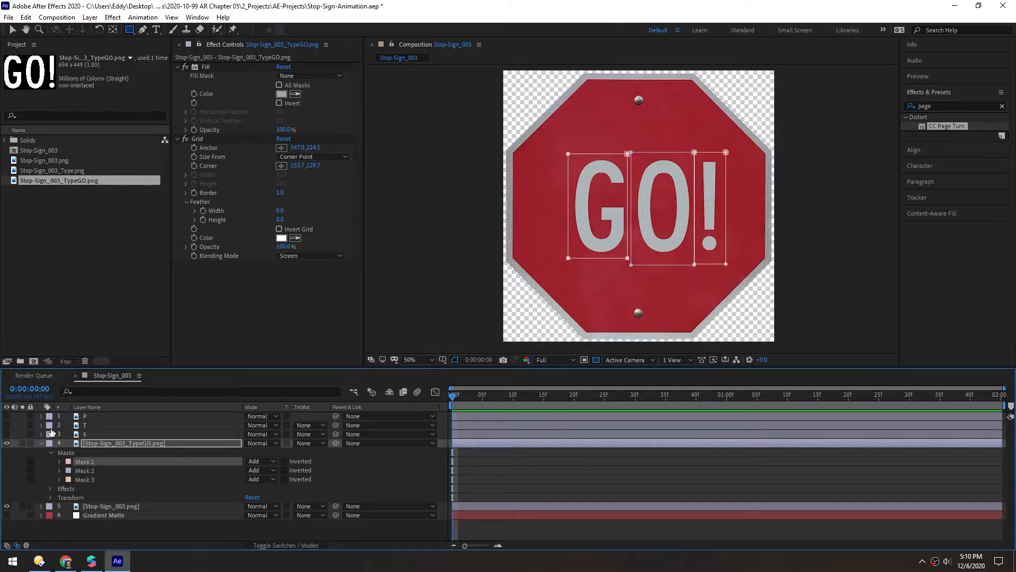
key(ctrl+z)
key(ctrl+z)
Step: Draw separate rectangular masks around the G, O and exclamation mark on the Stop-Sign_003_TypeGO.png layer, nudging the exclamation mark's mask clear of the O
click(74, 451)
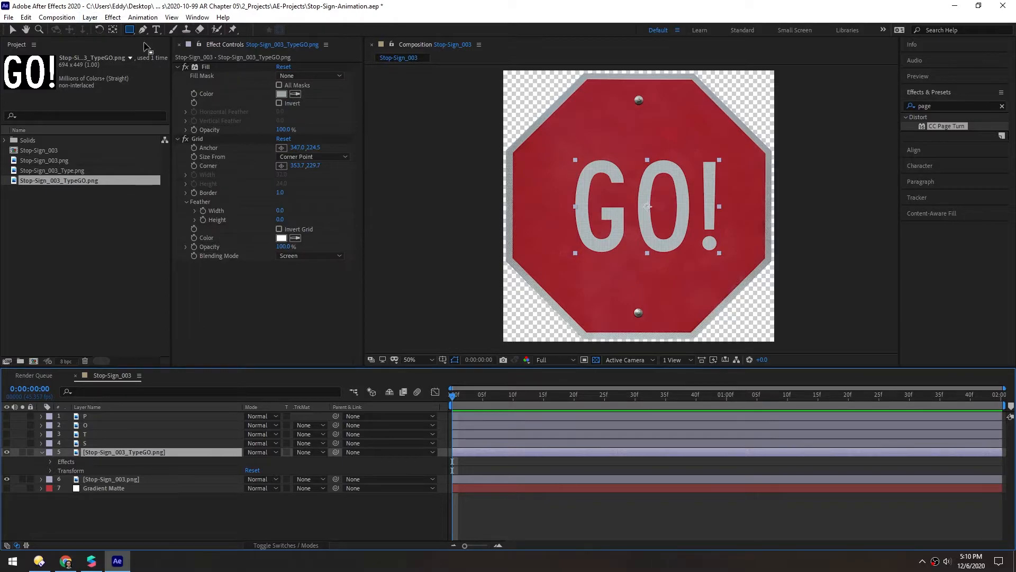
drag(567, 154, 627, 268)
mouse_move(629, 153)
mouse_down()
mouse_move(660, 242)
mouse_move(692, 272)
mouse_up()
drag(691, 152, 730, 268)
key(v)
double_click(692, 267)
drag(690, 210, 696, 209)
Step: Name the three new masks on the Stop-Sign_003_TypeGO.png layer G, O and ! after the characters they enclose
click(83, 472)
key(Return)
text(G)
key(Return)
click(79, 479)
key(Return)
text(O)
key(Return)
click(83, 488)
key(Return)
text(!)
key(Return)
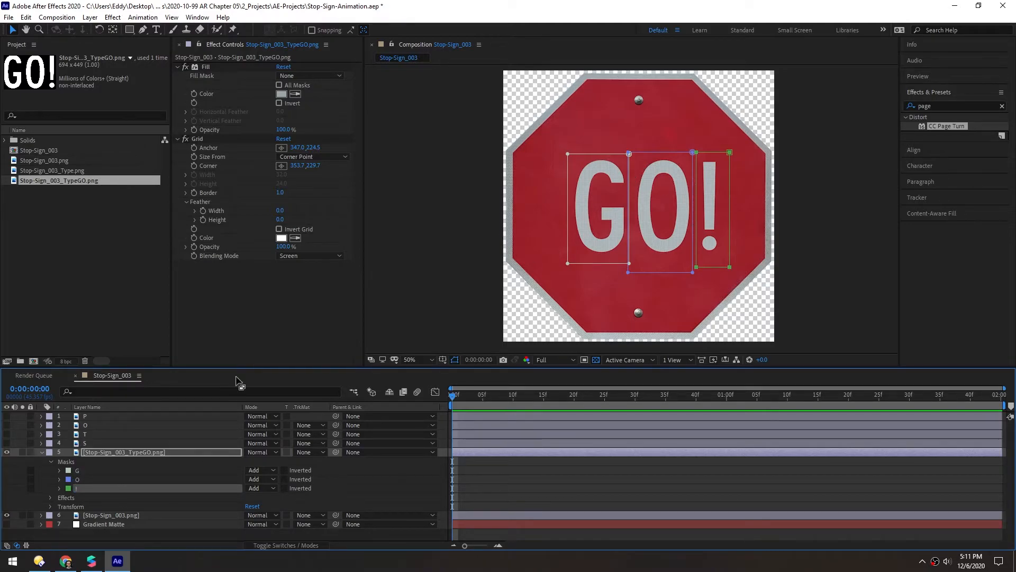
Step: Set the O mask of the Stop-Sign_003_TypeGO.png layer to Subtract and make the S, T, O and P layers visible
click(262, 479)
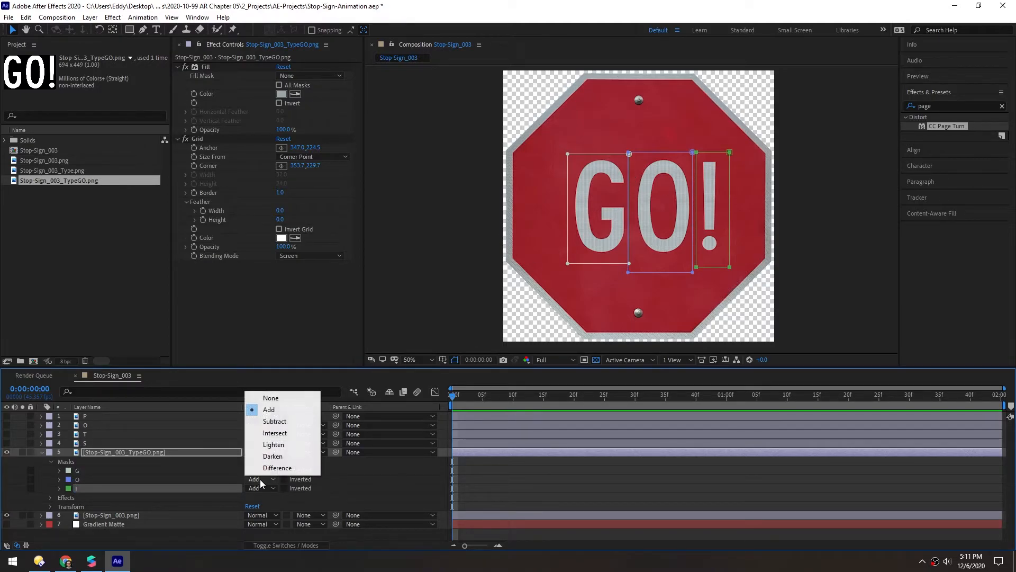
click(275, 421)
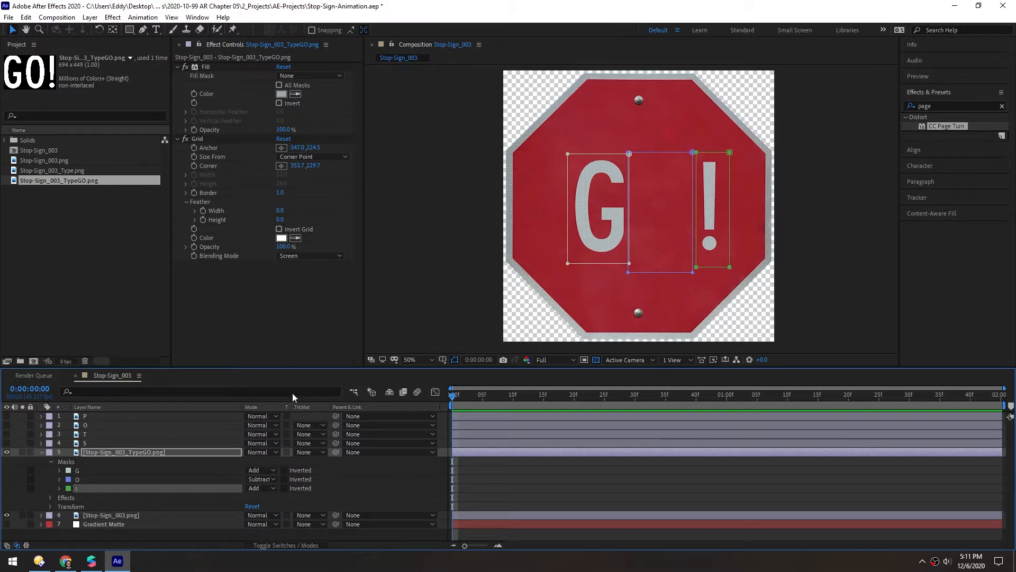
double_click(568, 264)
mouse_move(598, 263)
mouse_down()
mouse_move(602, 159)
mouse_move(609, 264)
mouse_up()
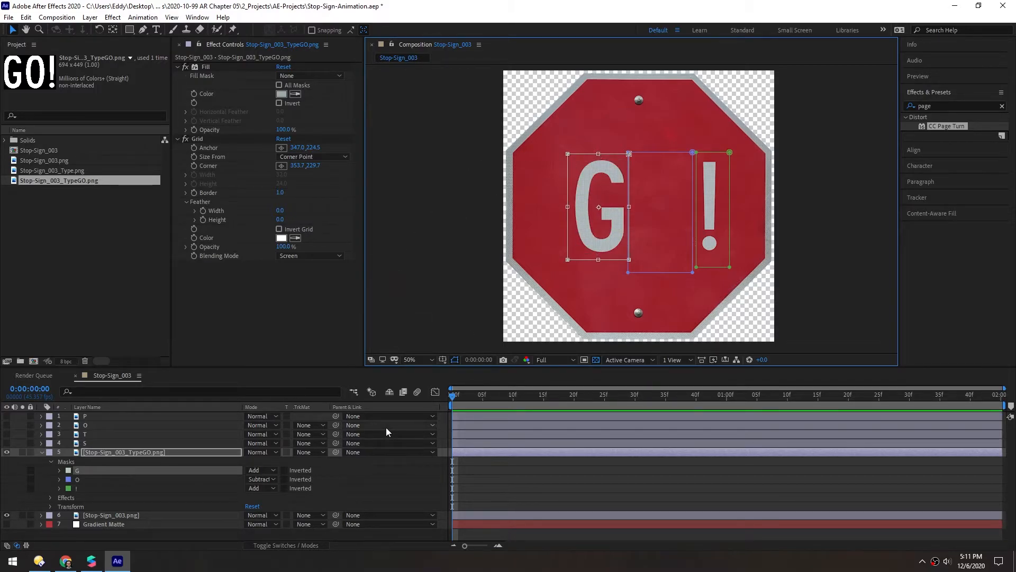
drag(7, 447, 7, 419)
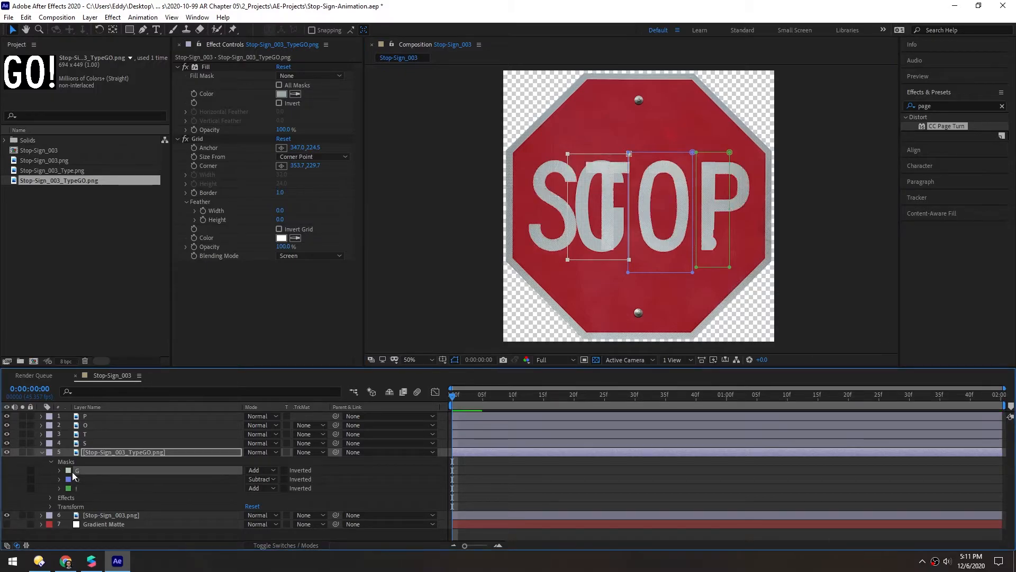
Step: Collapse the G mask into a thin strip just above the letter so that the G is hidden
click(111, 453)
double_click(568, 261)
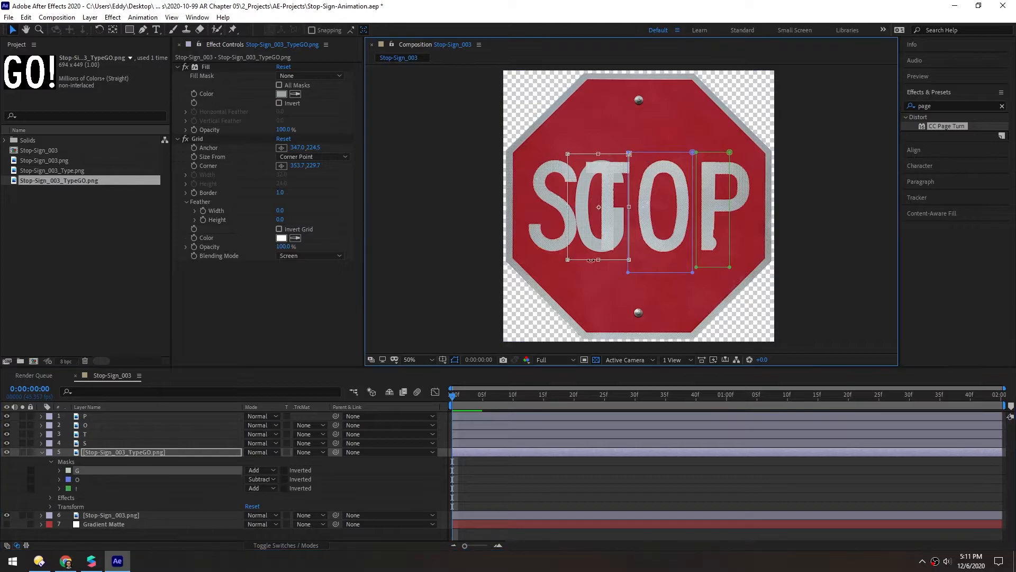
drag(598, 259, 576, 129)
scroll(598, 149, up, 2)
scroll(582, 206, down, 1)
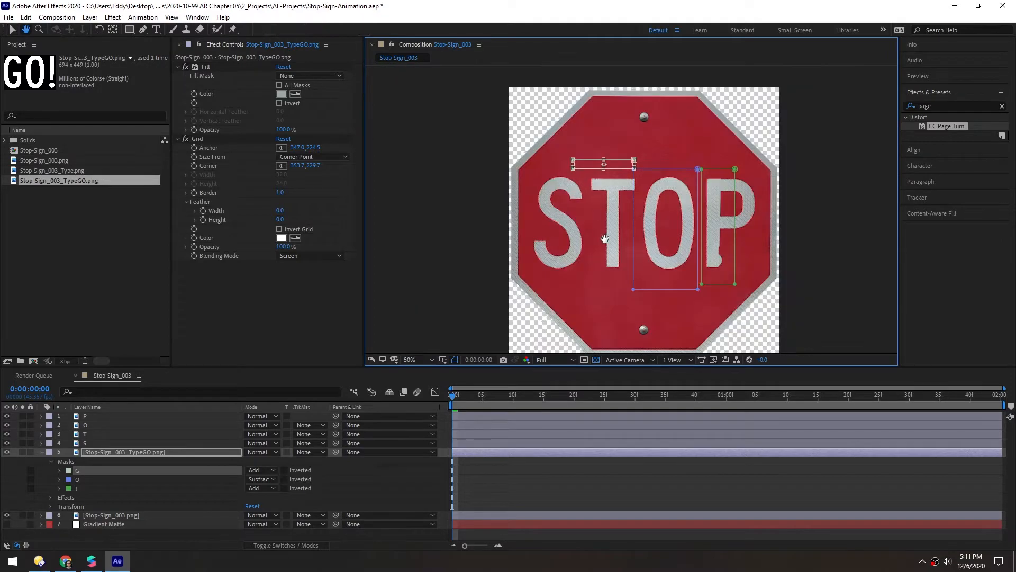
drag(604, 238, 581, 220)
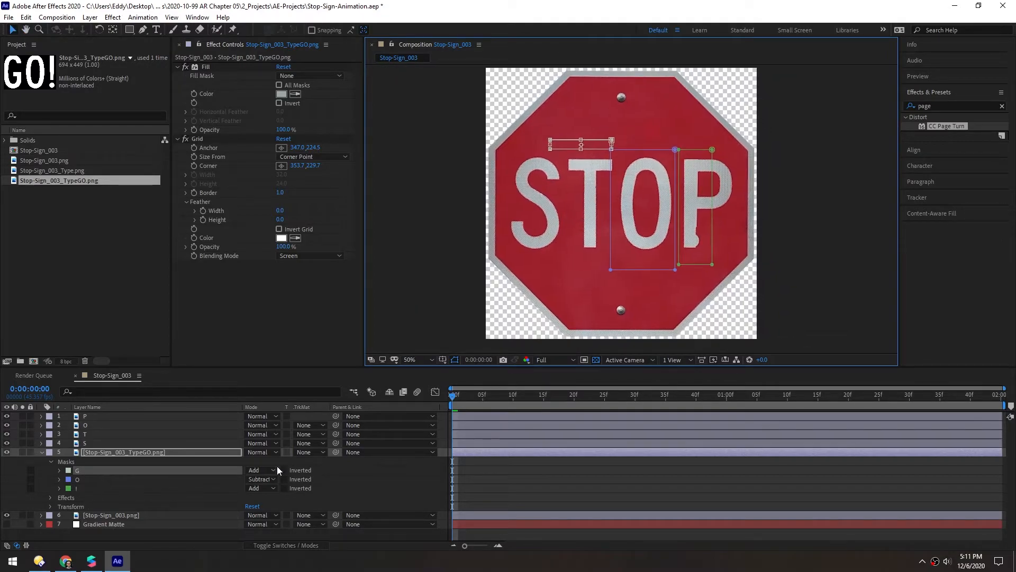
Step: Collapse the ! mask into a thin strip just above the exclamation mark so that the character is hidden
click(73, 488)
double_click(712, 266)
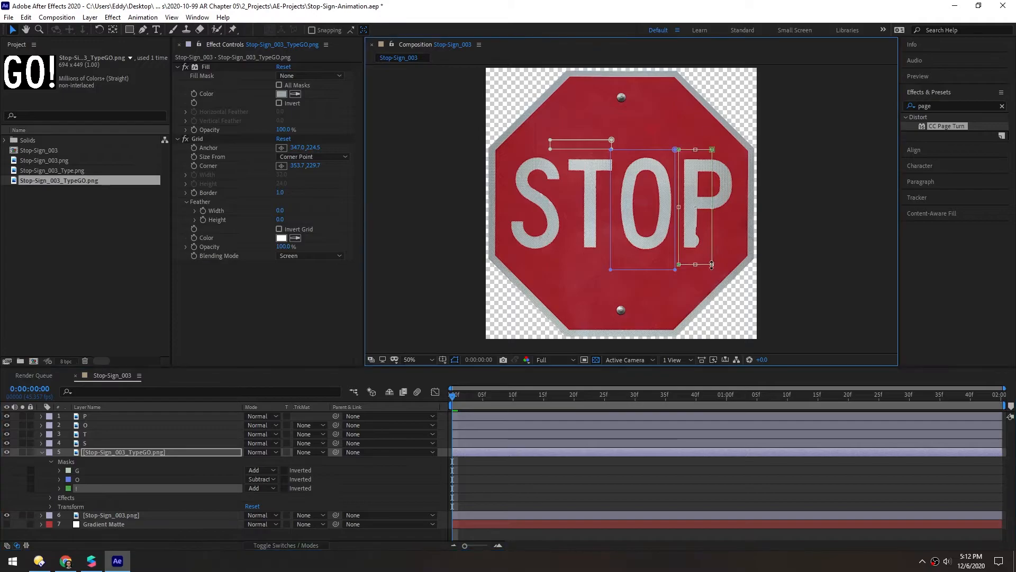
drag(696, 150, 696, 139)
drag(695, 265, 696, 146)
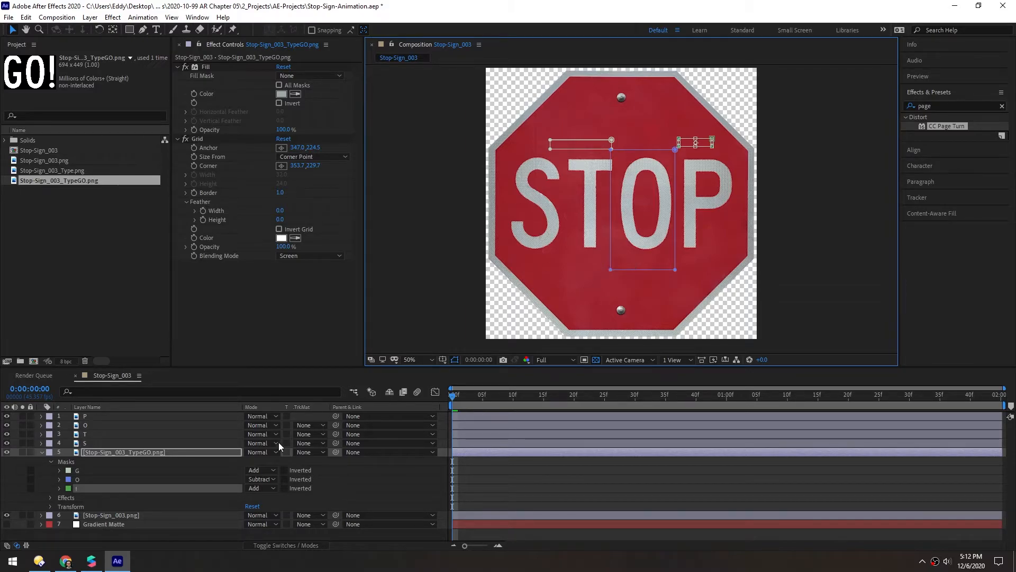
Step: Keyframe the G mask's Mask Path as the thin strip at 0:00:00:03 and stretched down over the whole letter at 0:00:00:11
drag(461, 395, 476, 388)
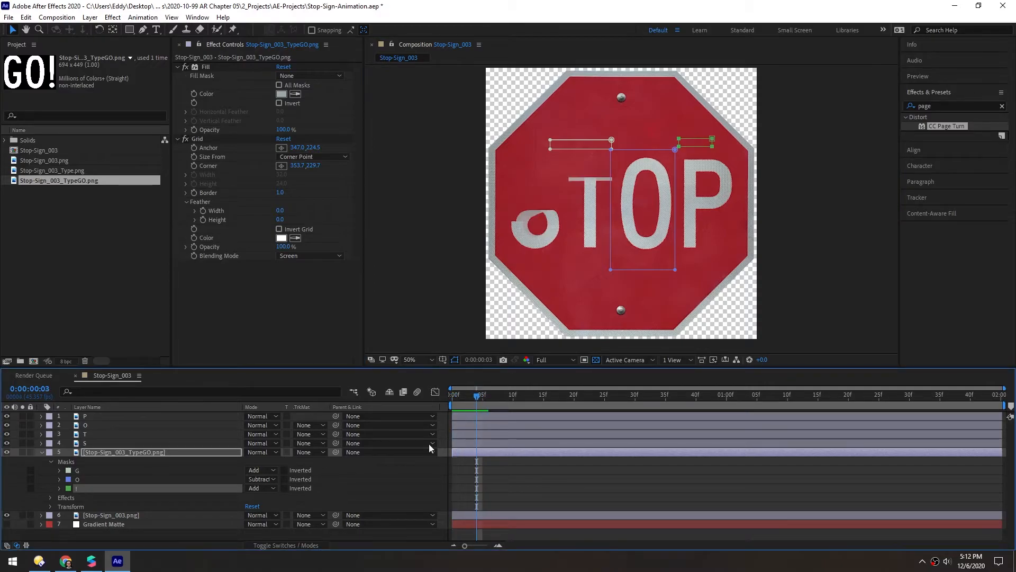
click(83, 469)
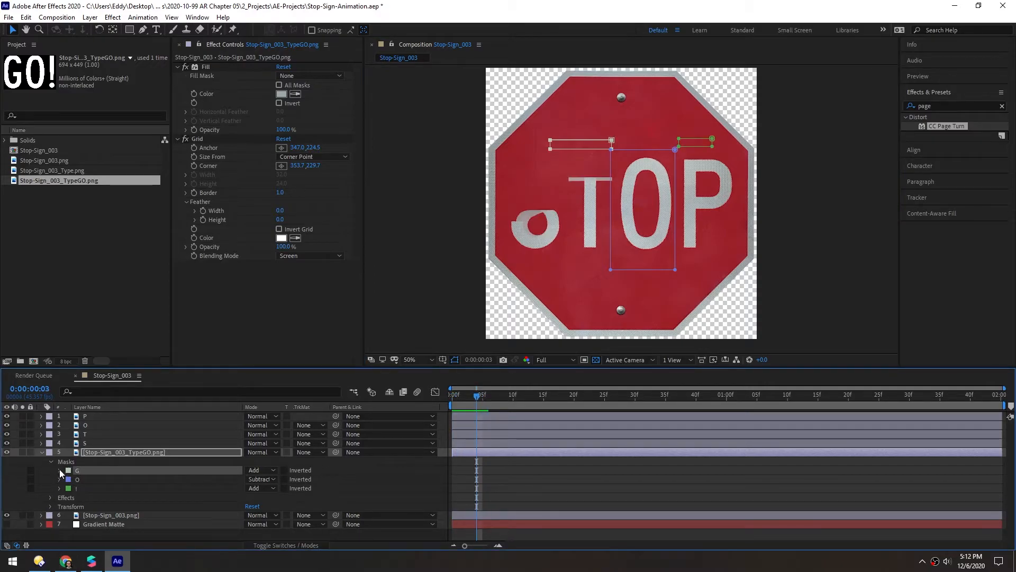
click(60, 470)
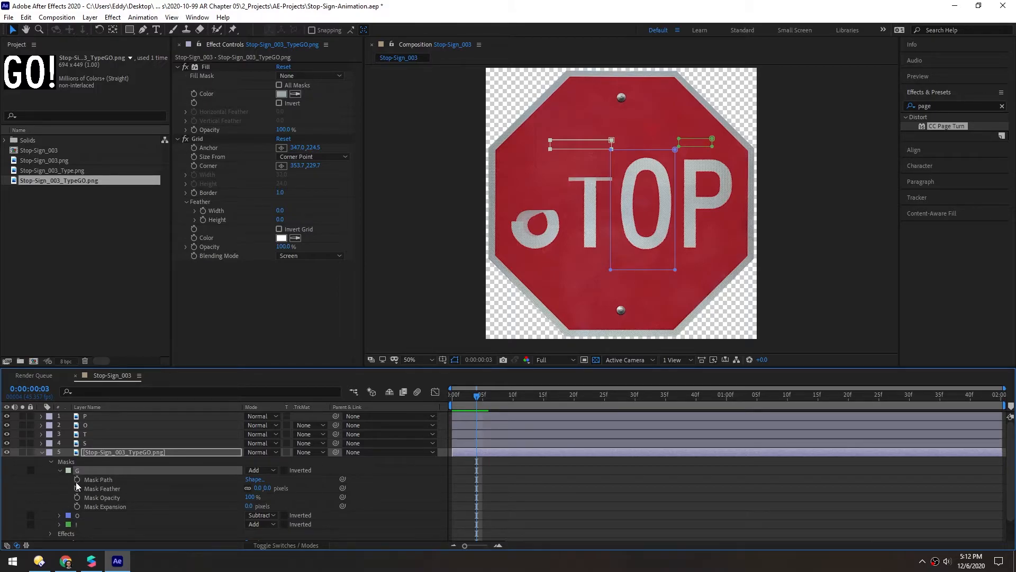
click(77, 479)
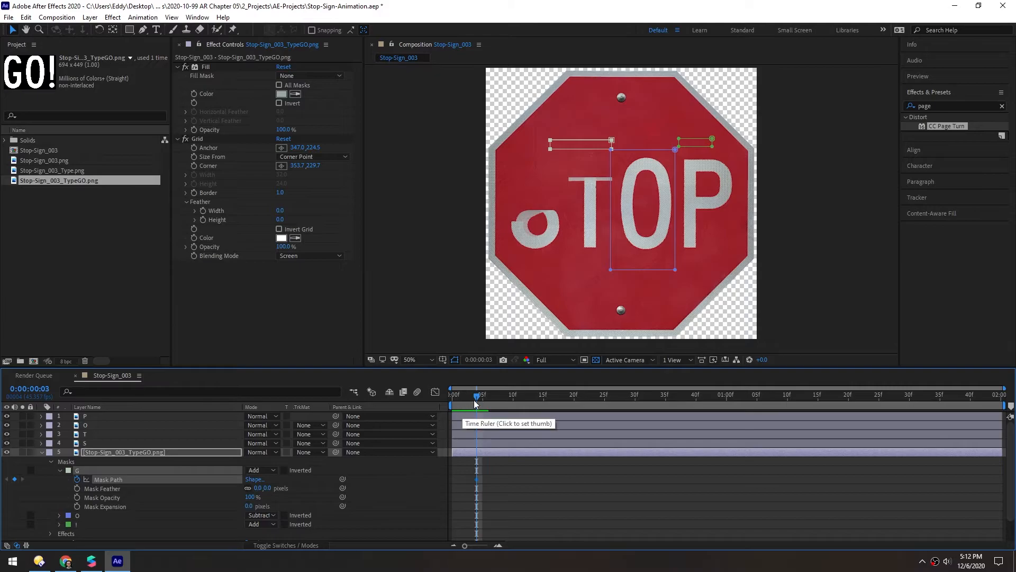
drag(479, 395, 524, 403)
double_click(551, 149)
drag(582, 151, 585, 271)
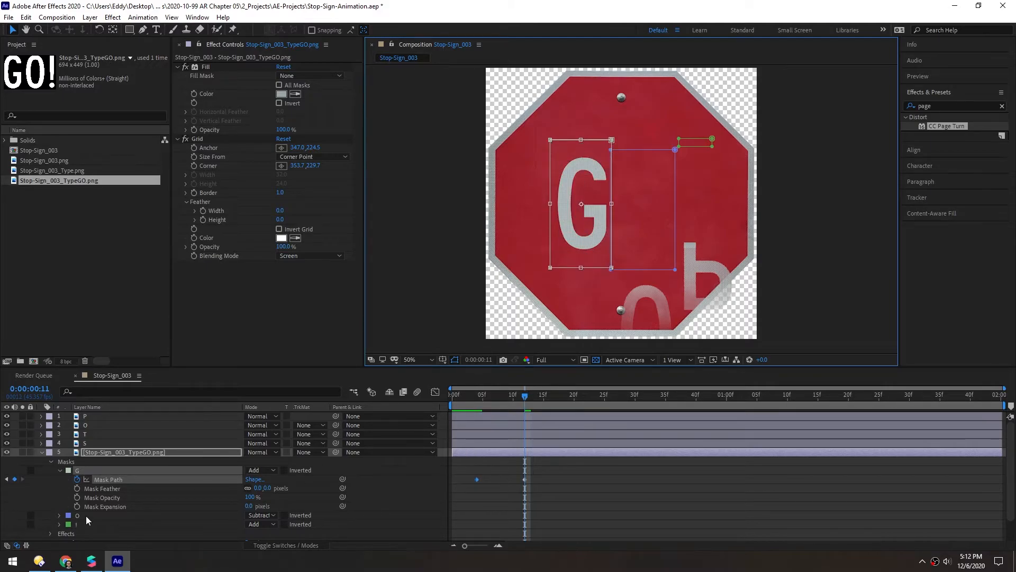
Step: Keyframe the ! mask's Mask Path from the thin strip to the full exclamation mark, starting slightly after the G mask
click(61, 470)
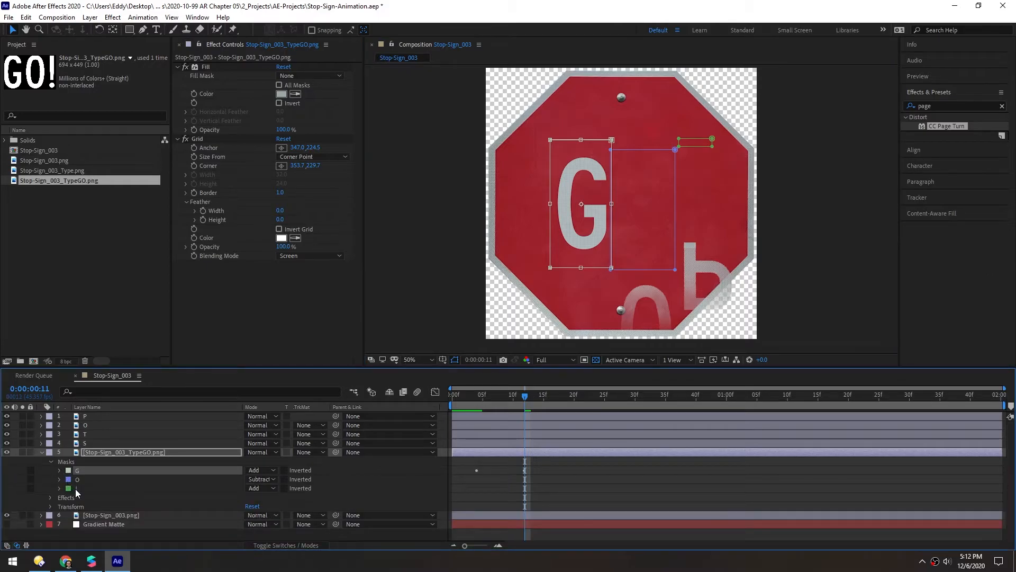
click(75, 487)
click(59, 487)
mouse_move(520, 395)
mouse_down()
mouse_move(495, 396)
mouse_move(538, 397)
mouse_up()
click(77, 497)
double_click(711, 146)
drag(695, 147, 697, 270)
Step: Delete the CC Page Turn and Set Matte effects from the O layer
drag(534, 394, 481, 390)
click(78, 426)
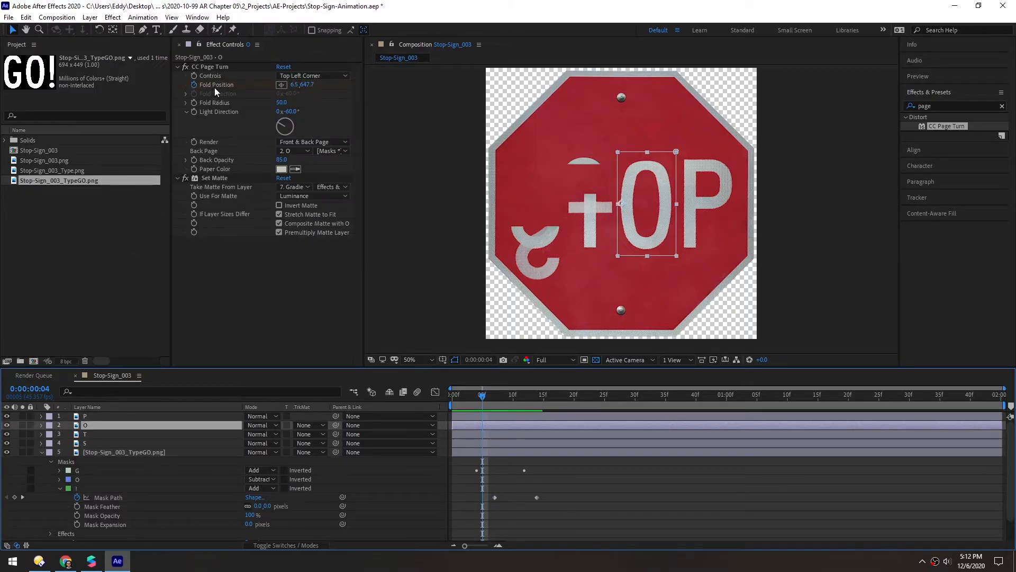
click(205, 68)
key(Delete)
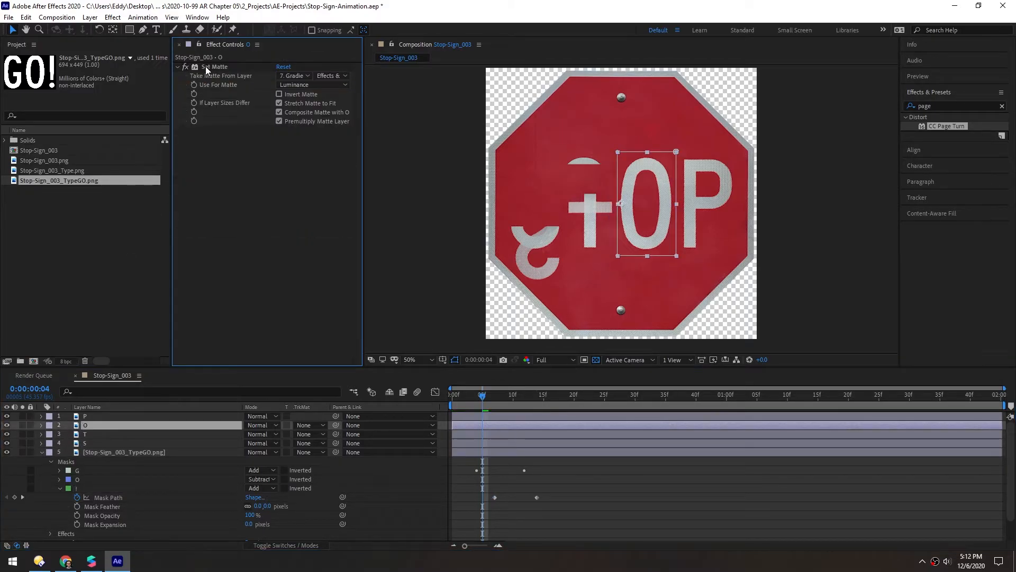
key(Delete)
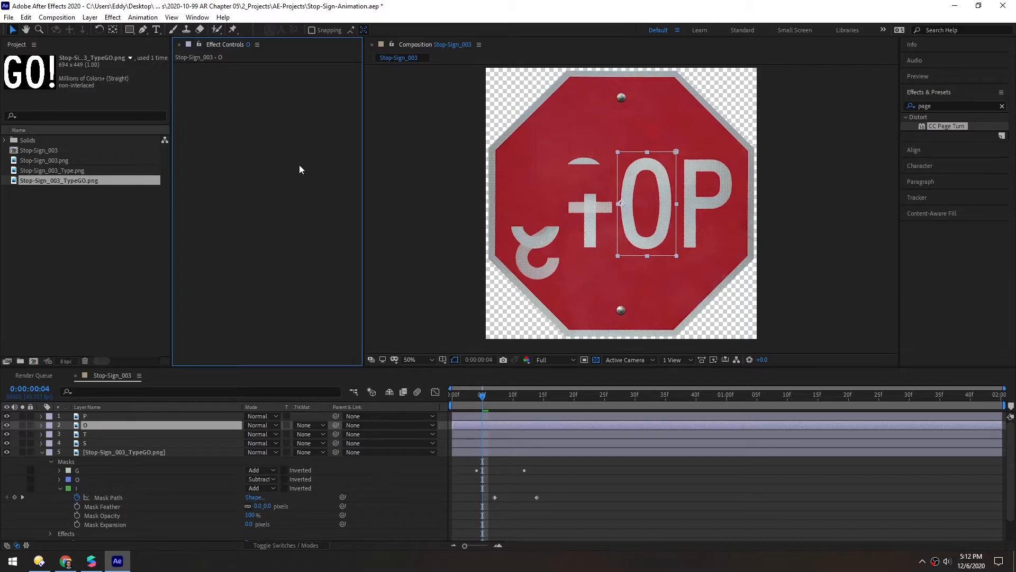
Step: Preview the animation from the start to check how the letters peel away and GO! is revealed
drag(478, 398, 439, 392)
key(space)
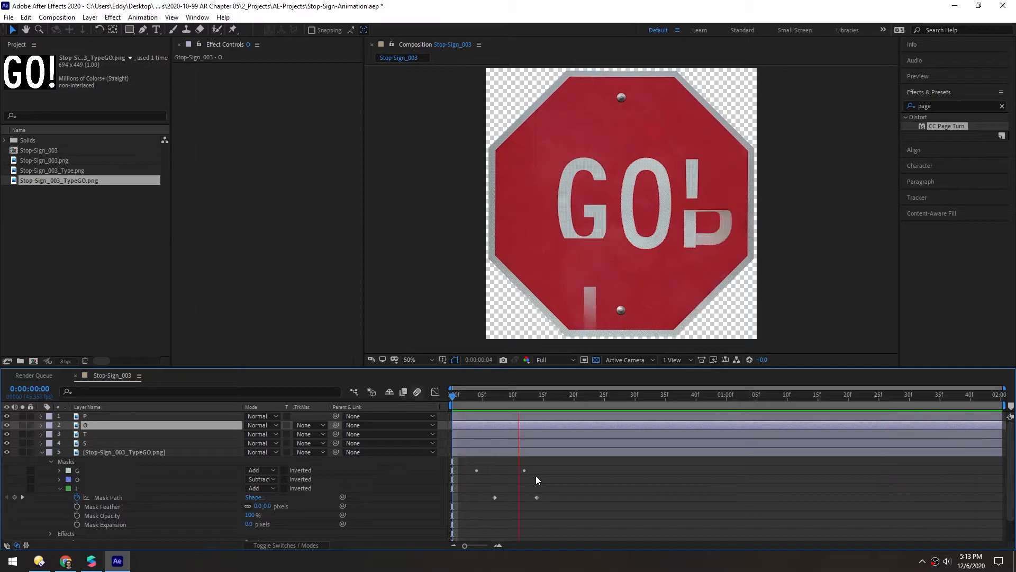
key(space)
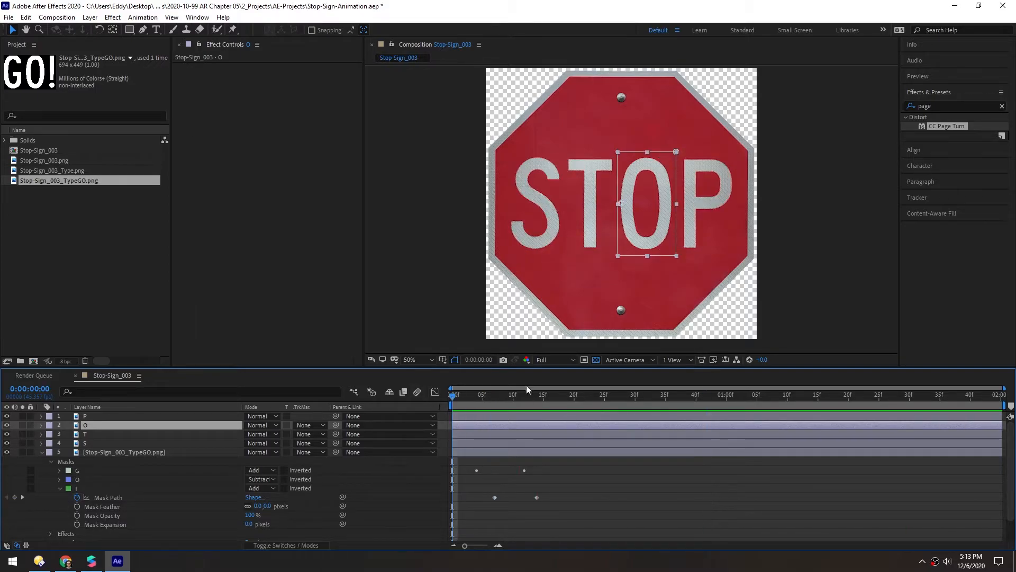
Step: Reveal all layers' keyframes, stretch them proportionally until the P layer's last keyframe reaches about the 40-frame mark, and preview the timing
drag(529, 366, 529, 184)
key(u)
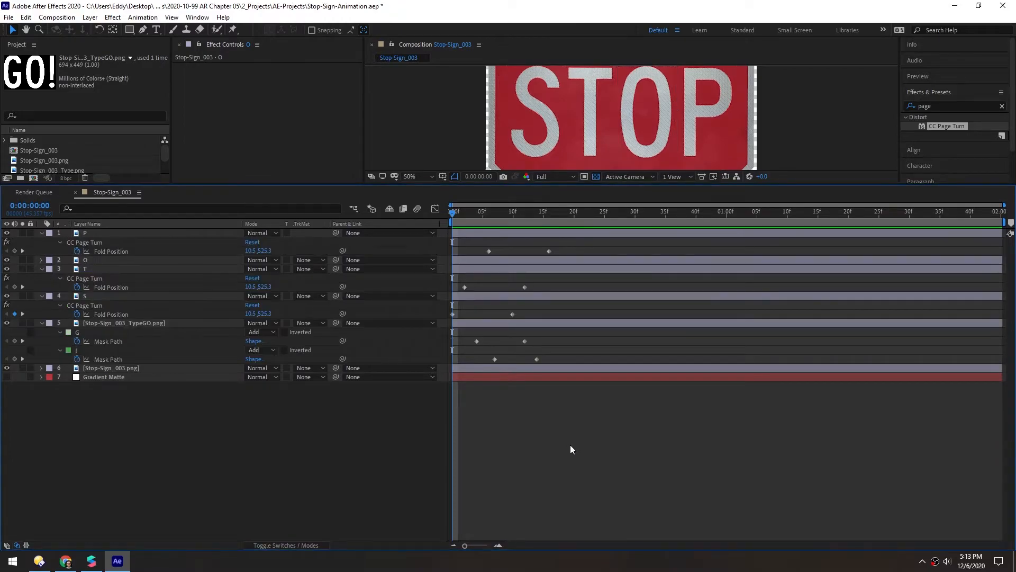
drag(620, 424, 418, 219)
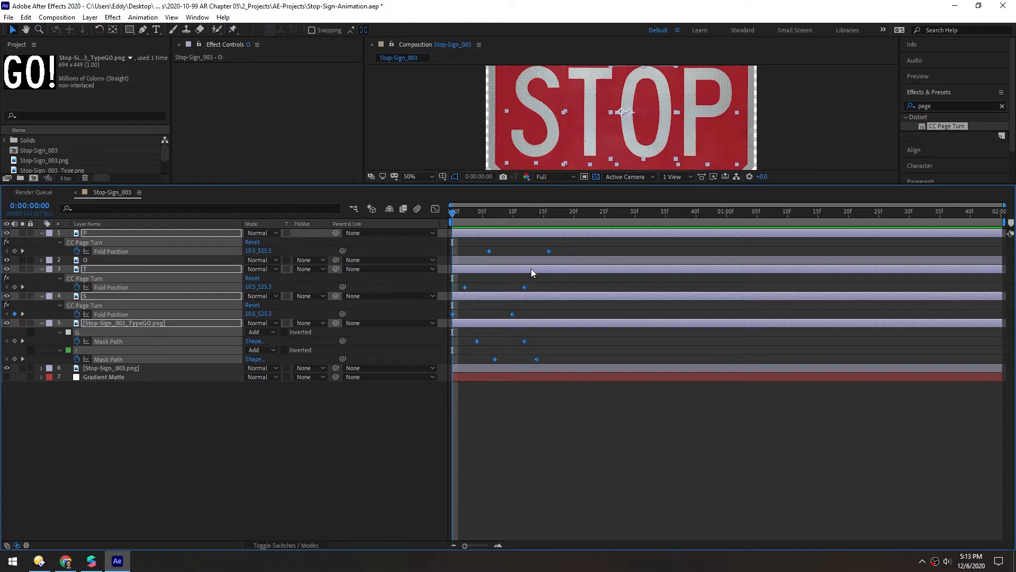
drag(549, 251, 695, 249)
key(space)
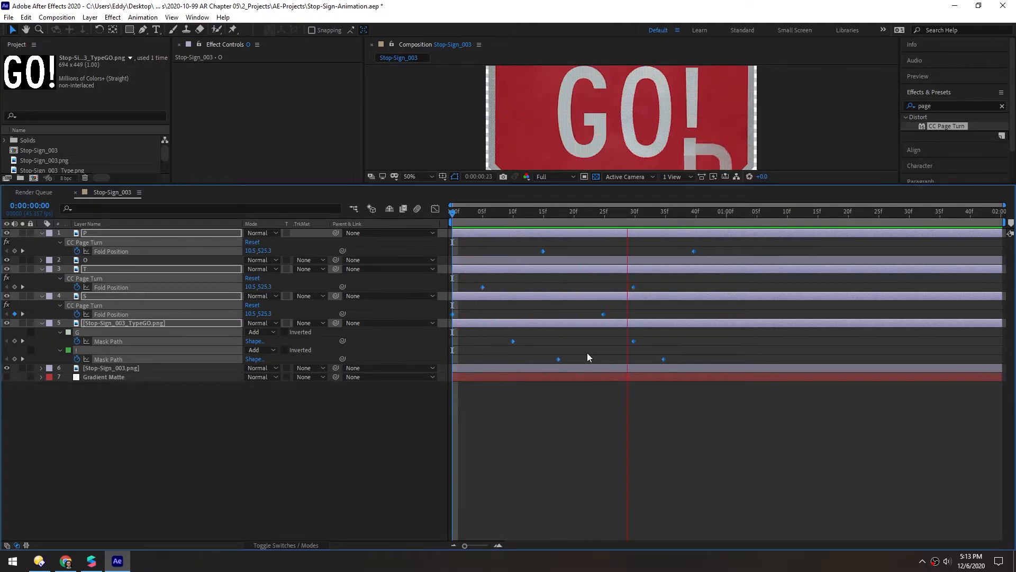
key(space)
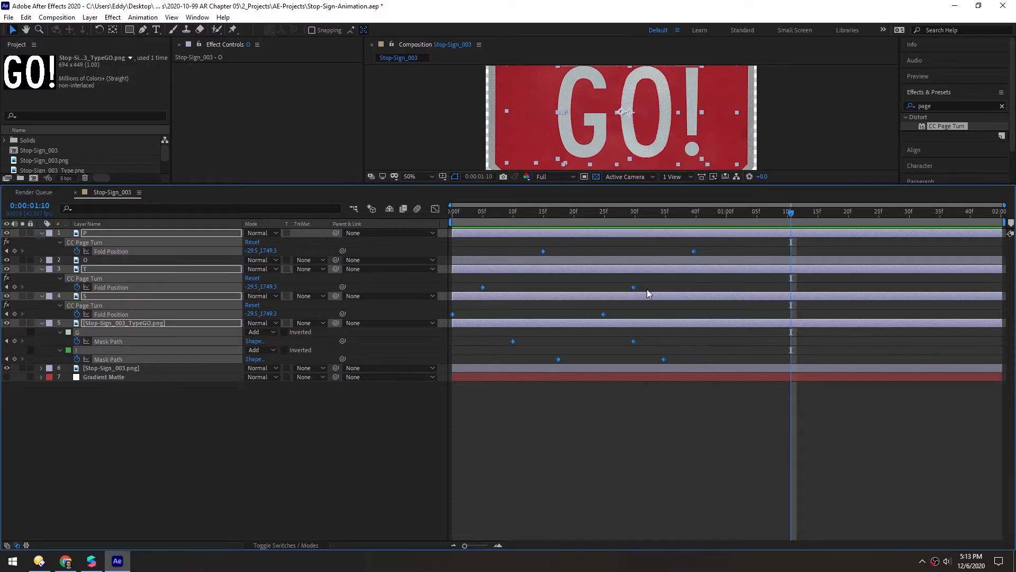
Step: Compress all selected keyframes proportionally so the P layer's last one sits near the 25-frame mark, and preview from the start
drag(693, 252, 601, 253)
drag(579, 213, 450, 216)
key(space)
key(space)
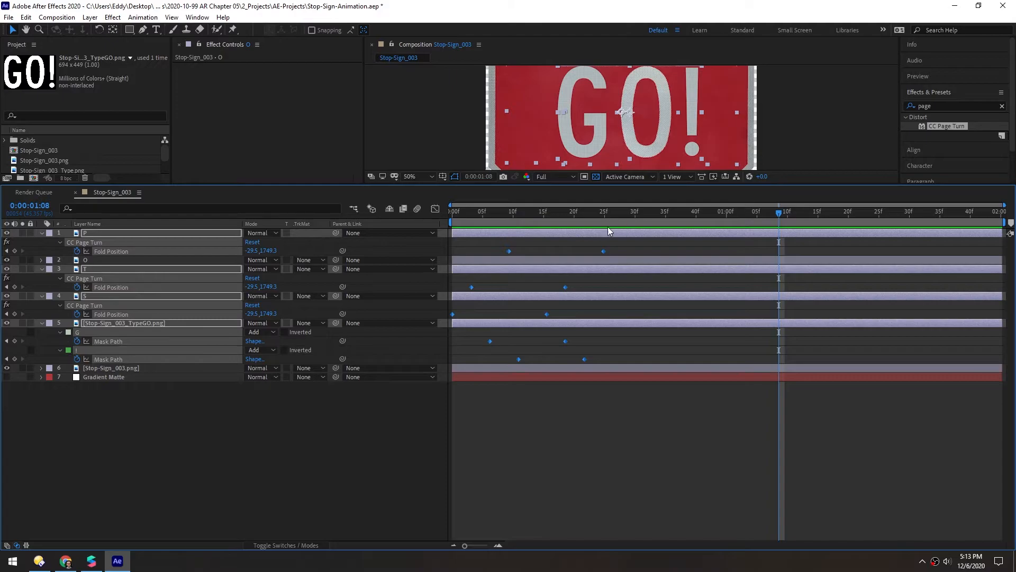
Step: Move both Mask Path keyframes of the G mask earlier, with the end keyframe near the 15-frame mark
drag(820, 192, 794, 314)
drag(538, 342, 520, 341)
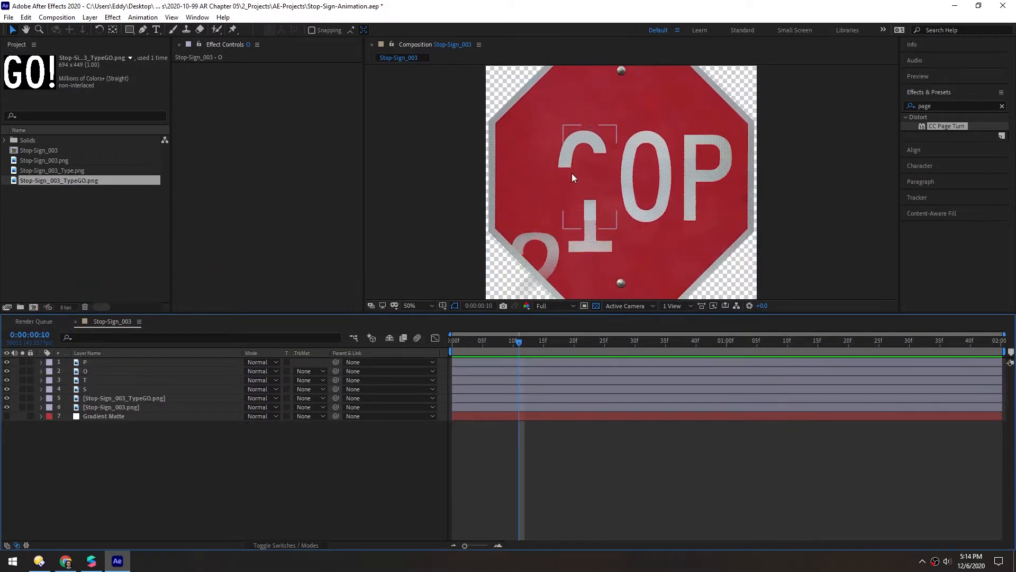
click(99, 398)
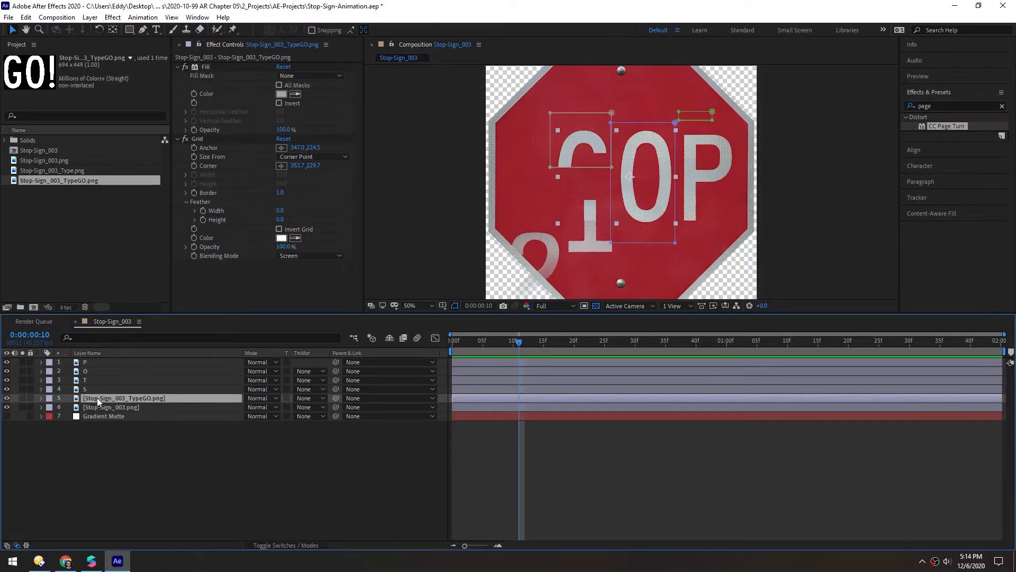
key(u)
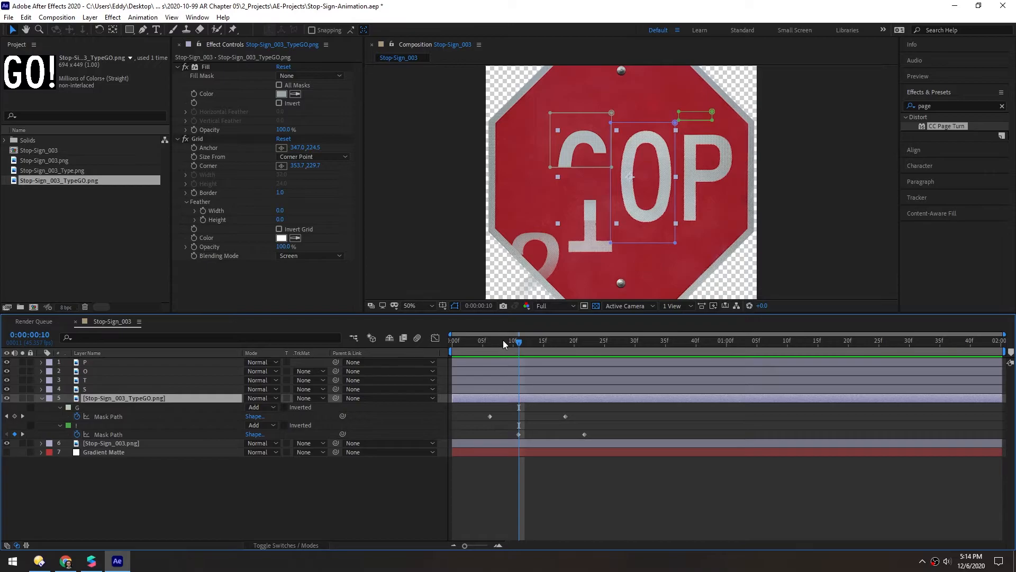
drag(489, 416, 478, 415)
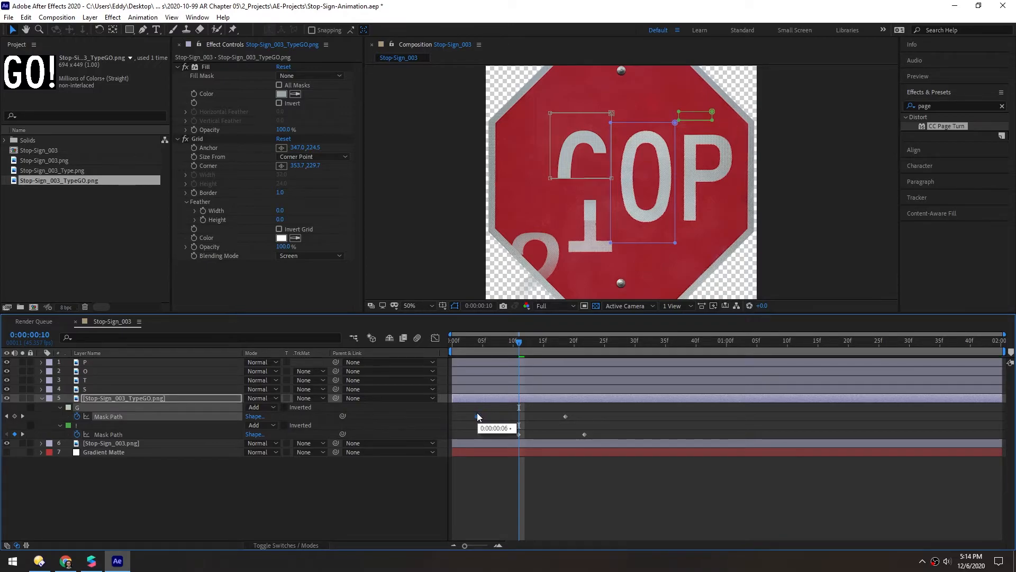
click(472, 344)
drag(473, 343, 524, 341)
drag(565, 416, 542, 416)
Step: Move the first Mask Path keyframe of the ! mask earlier, to about the 10-frame mark
drag(499, 340, 519, 344)
drag(519, 434, 503, 433)
drag(521, 348, 494, 341)
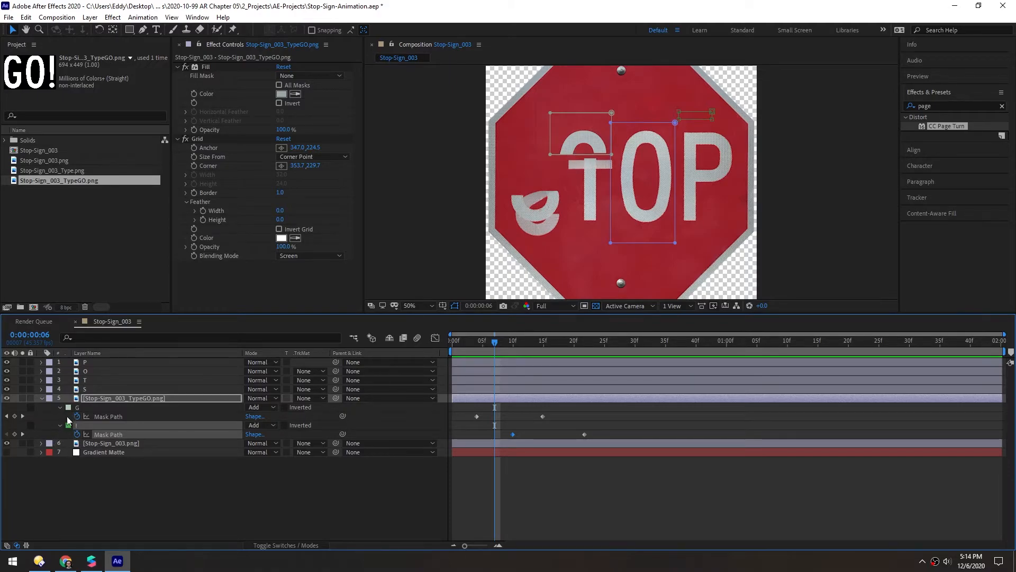
Step: Set the Mask Feather of the G and ! masks on the TypeGO layer to 54 pixels and preview the softened reveal
click(165, 398)
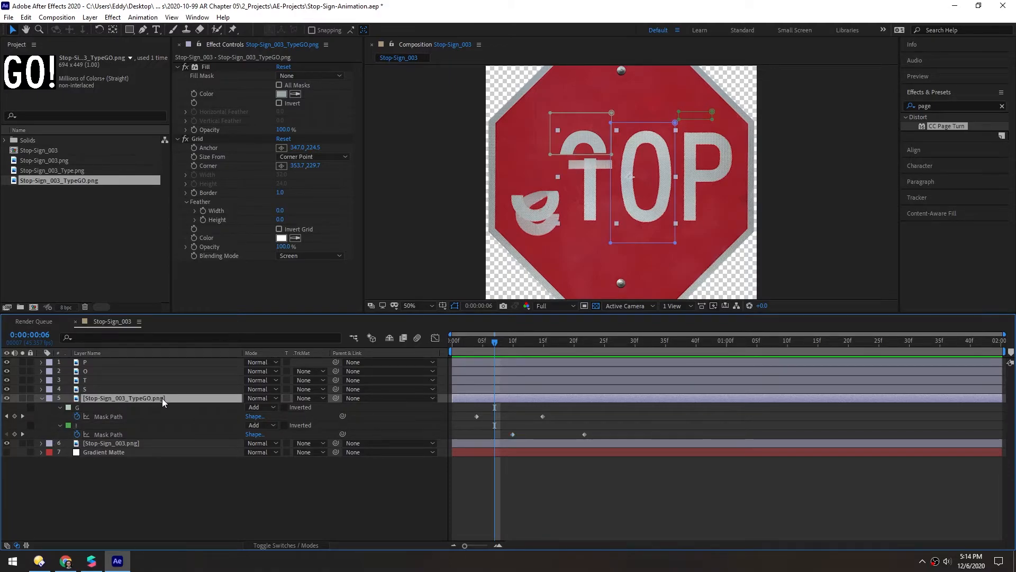
key(f)
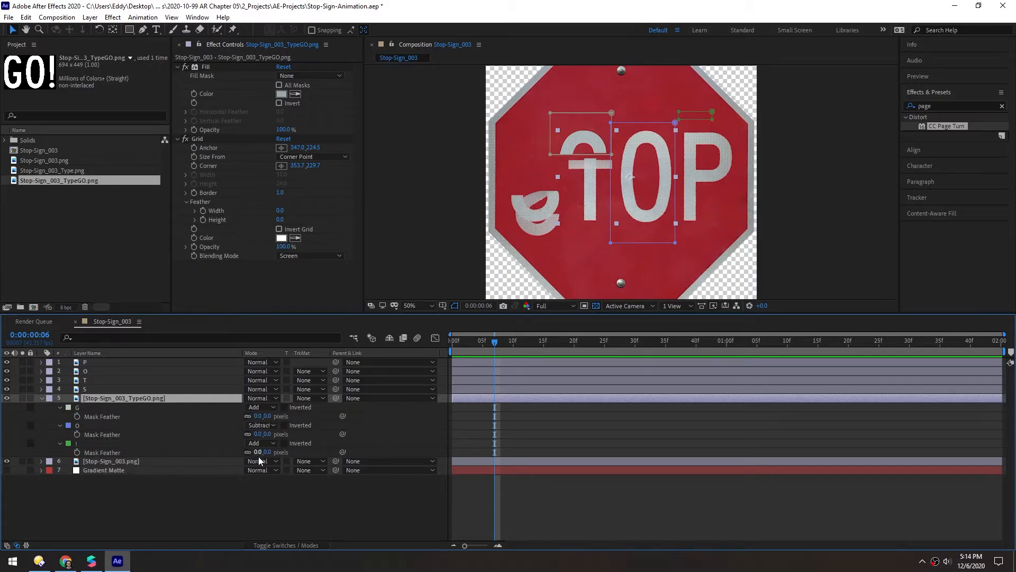
click(99, 451)
shift+click(95, 416)
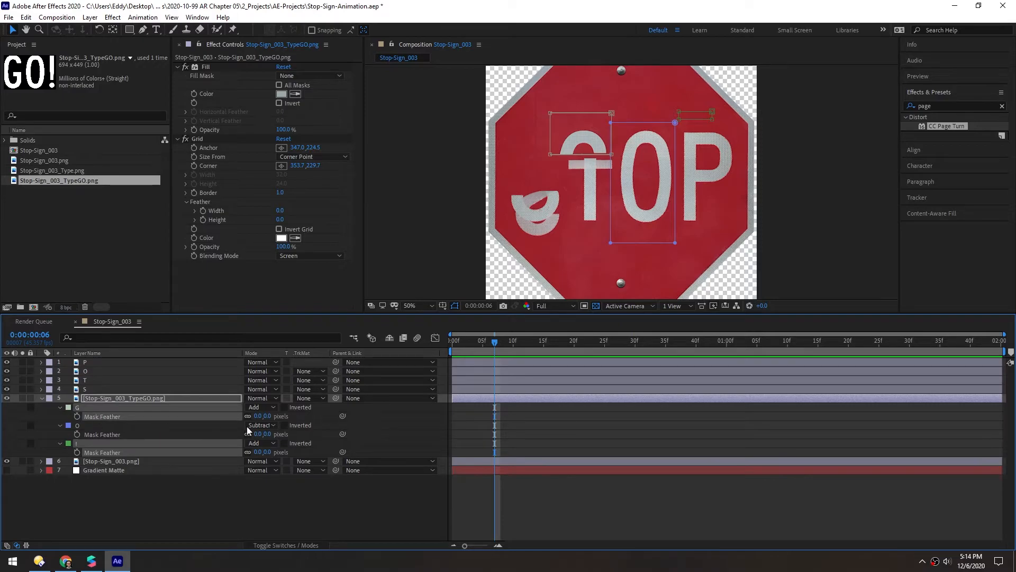
drag(271, 419, 300, 417)
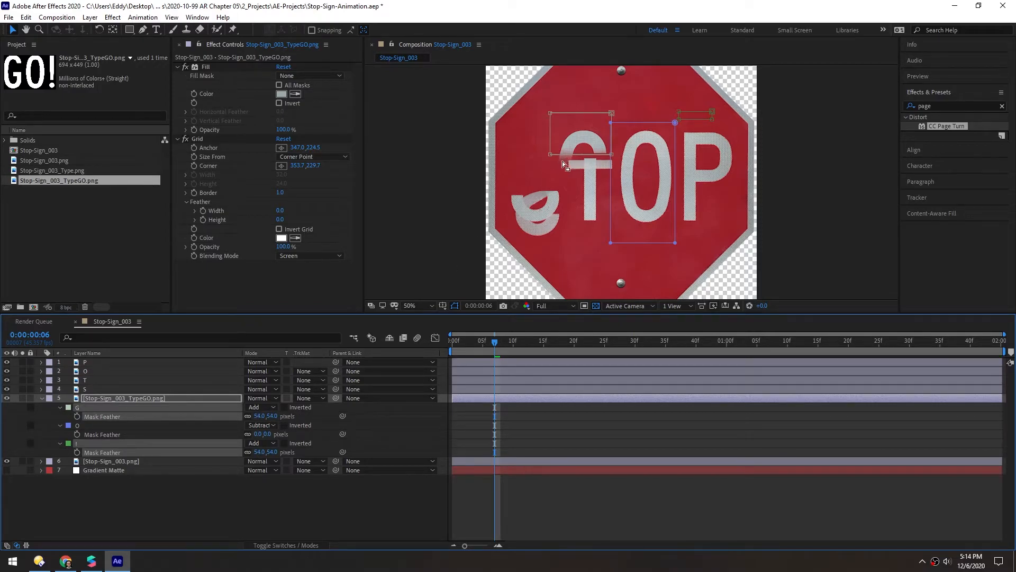
key(space)
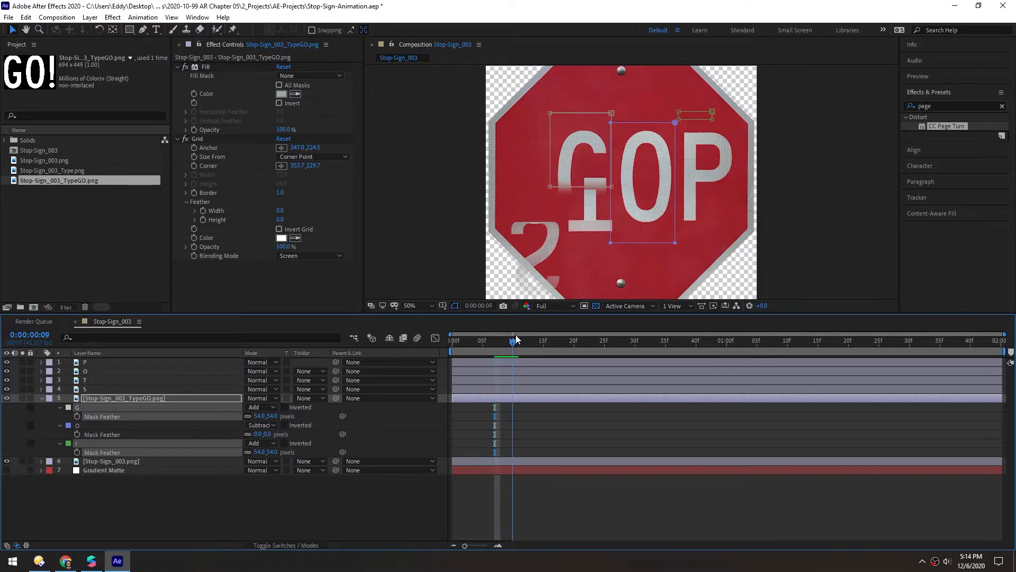
key(space)
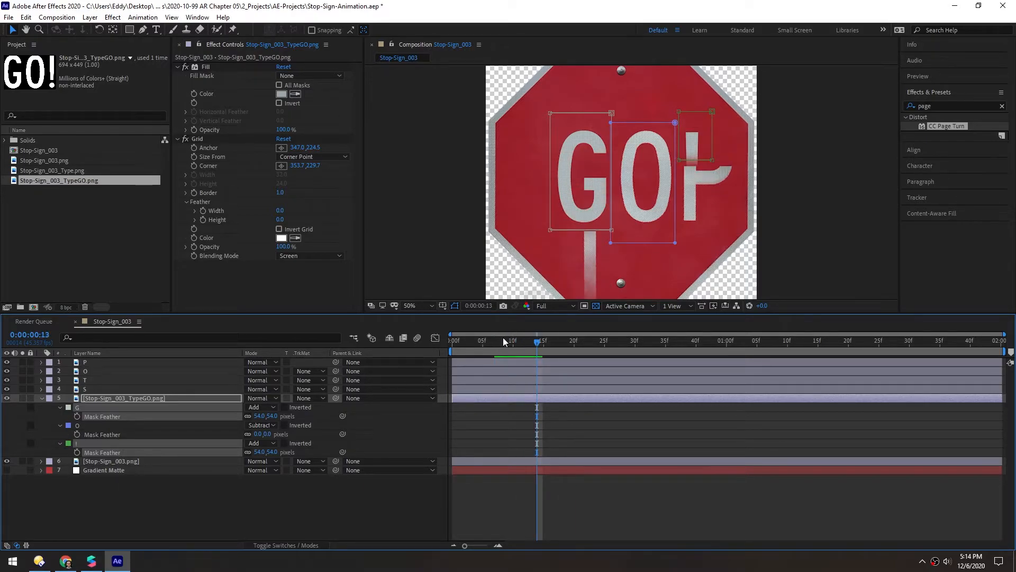
click(522, 341)
drag(521, 342, 524, 341)
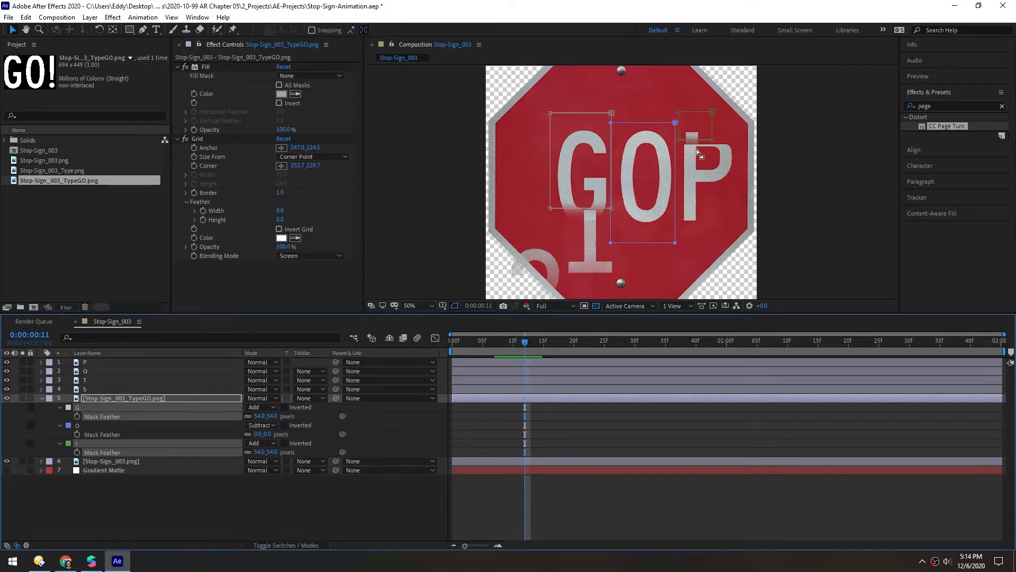
drag(517, 336, 454, 337)
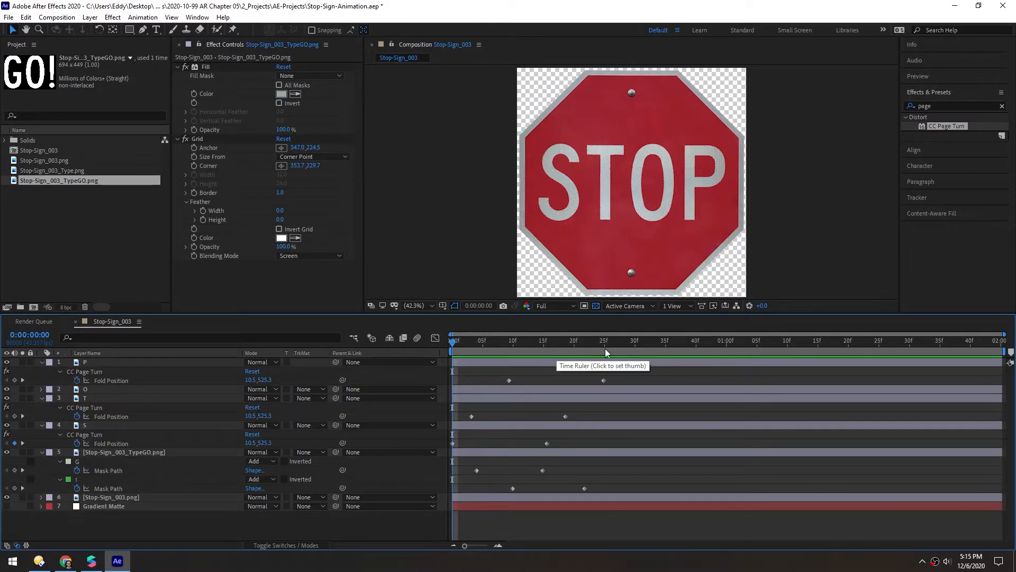
Step: End the work area just past the P layer's last keyframe, trim the composition to it, and collapse the layers
mouse_move(1004, 351)
mouse_down()
mouse_move(809, 344)
mouse_move(615, 357)
mouse_up()
right_click(506, 351)
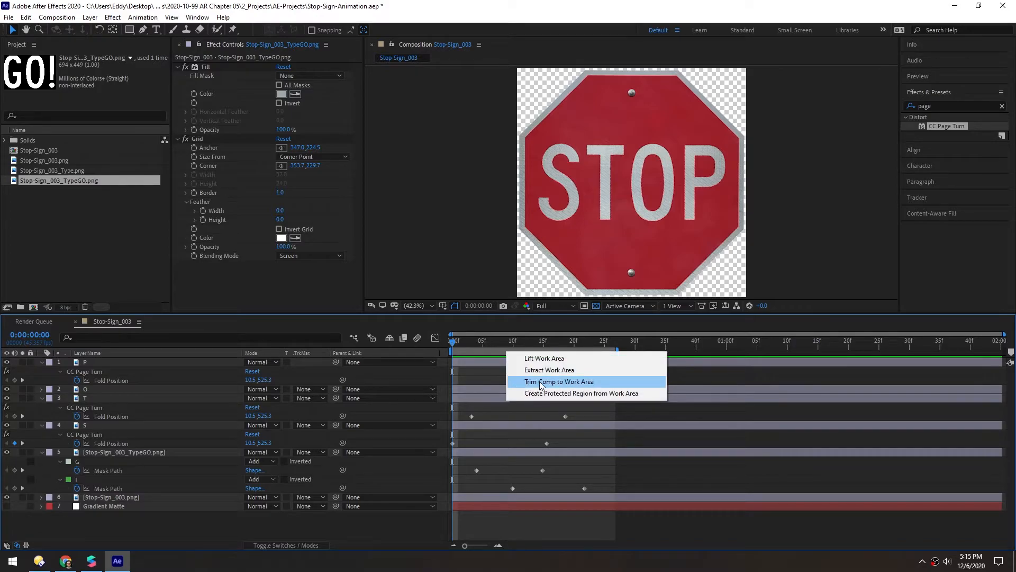
click(586, 382)
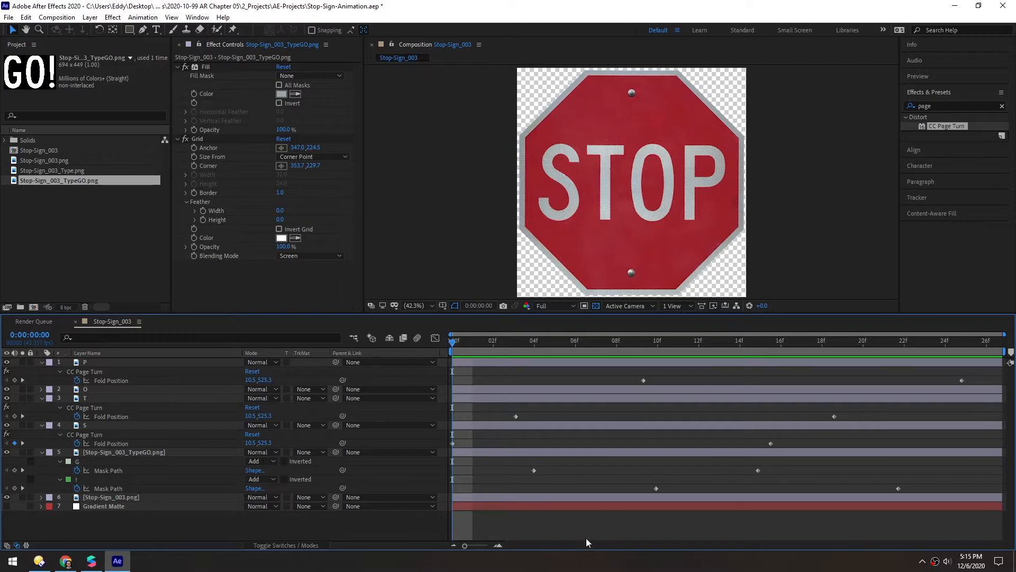
key(u)
Step: Set the composition's frame rate to 30 frames per second and its duration to 0:00:00:30
key(ctrl+k)
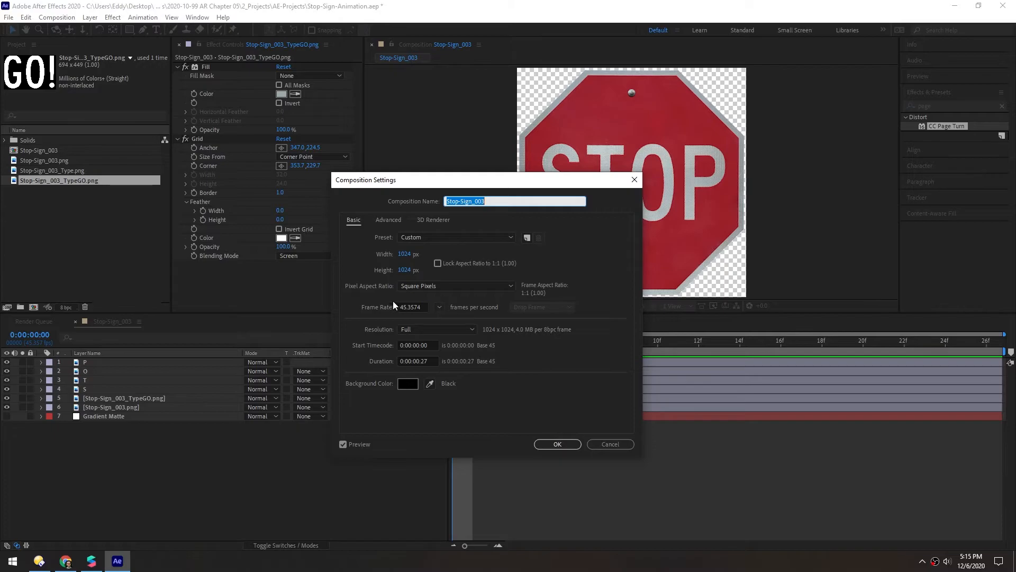
click(440, 307)
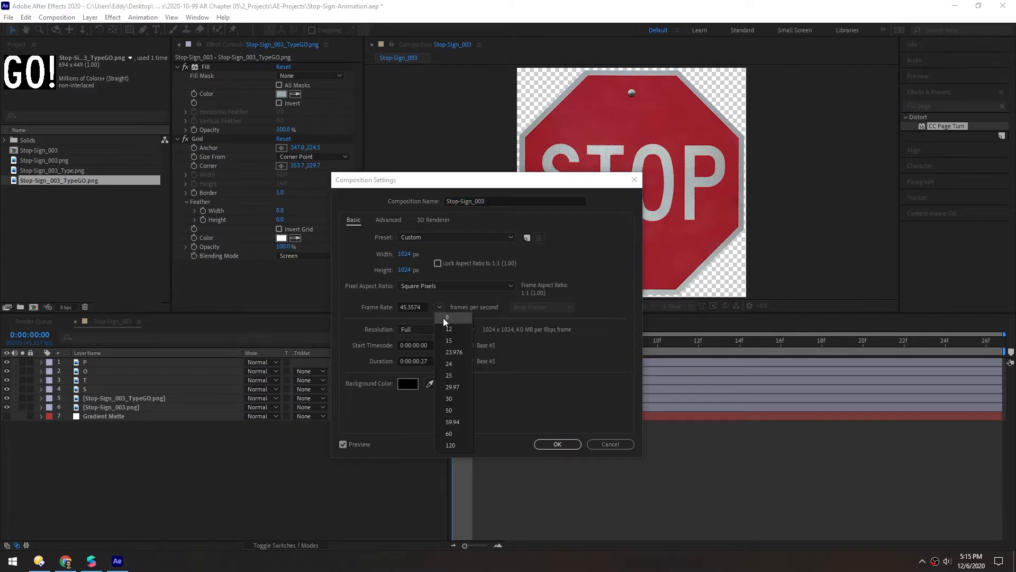
click(449, 399)
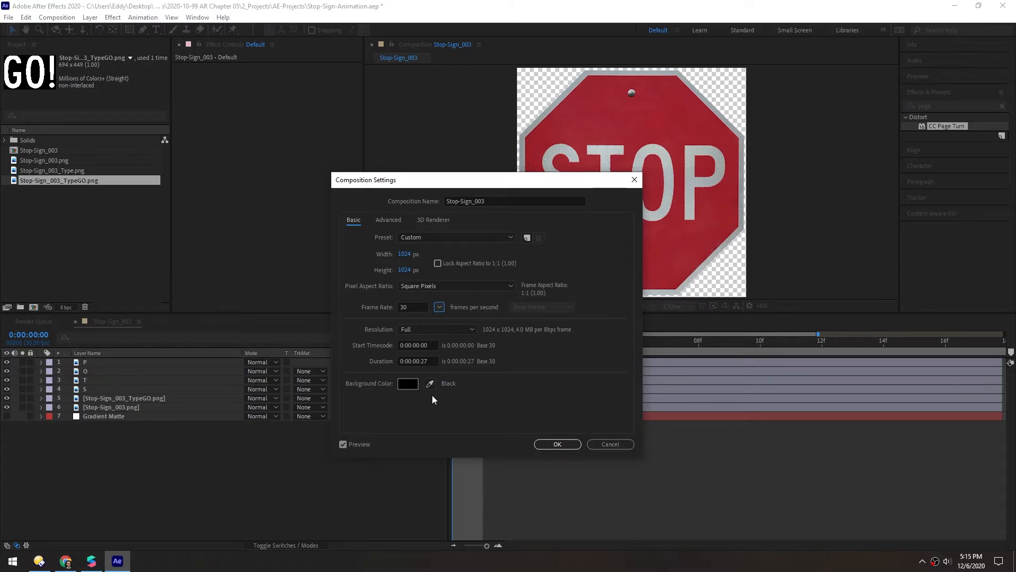
click(433, 360)
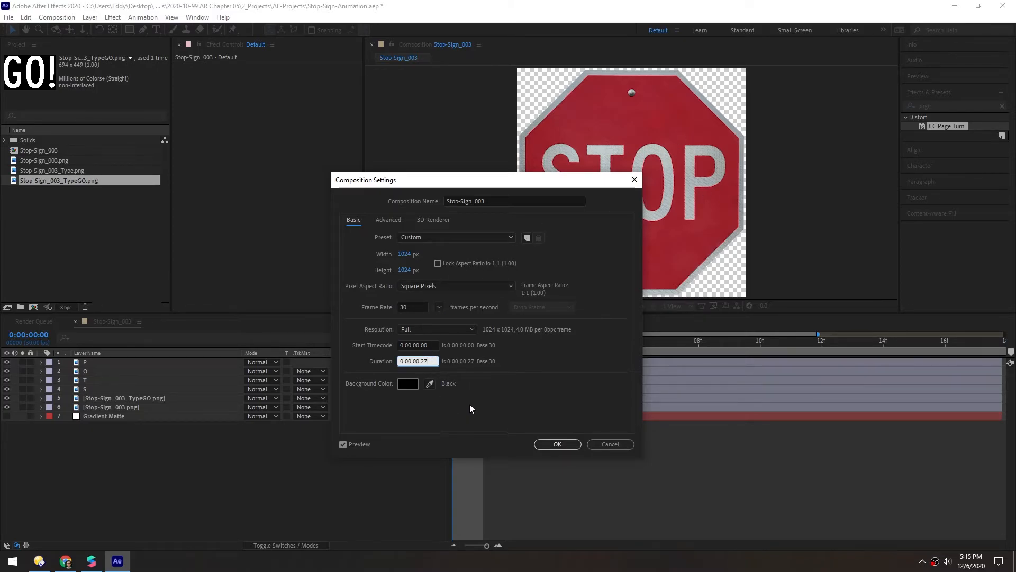
key(BackSpace)
key(BackSpace)
text(30)
click(560, 445)
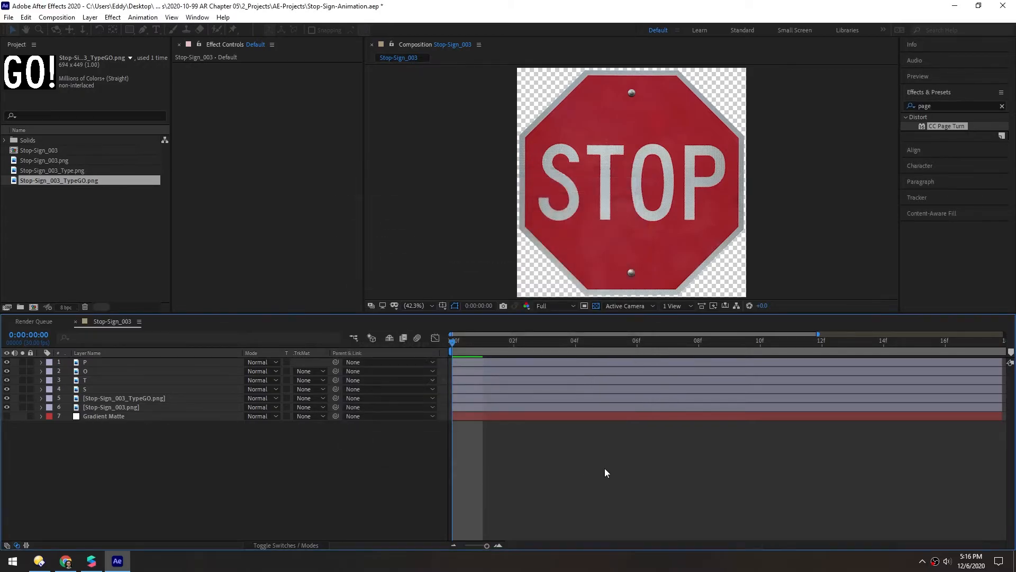
Step: Extend all layers to the end of the composition, show their keyframes, and preview the animation
key(ctrl+a)
key(u)
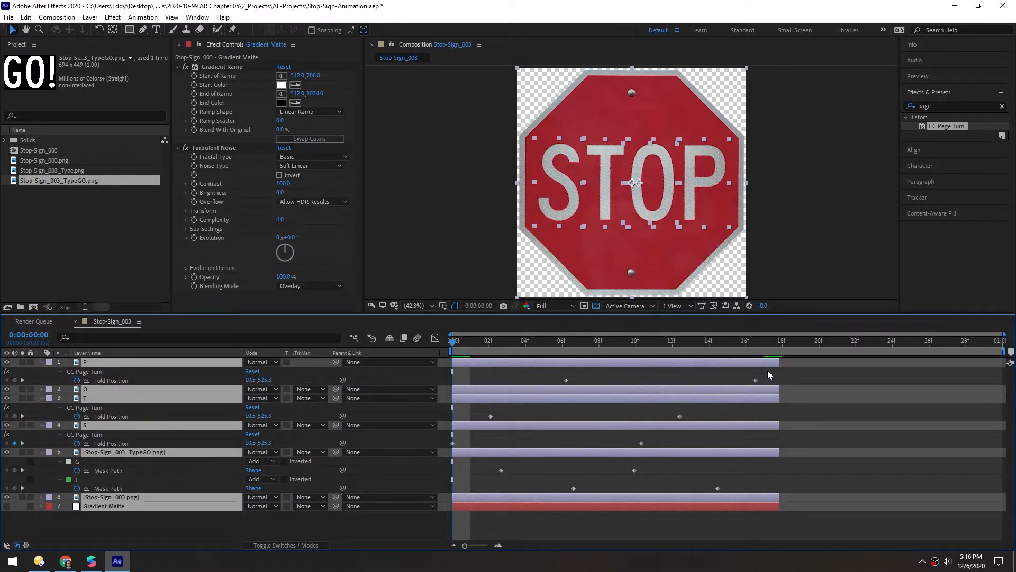
drag(778, 365, 1008, 370)
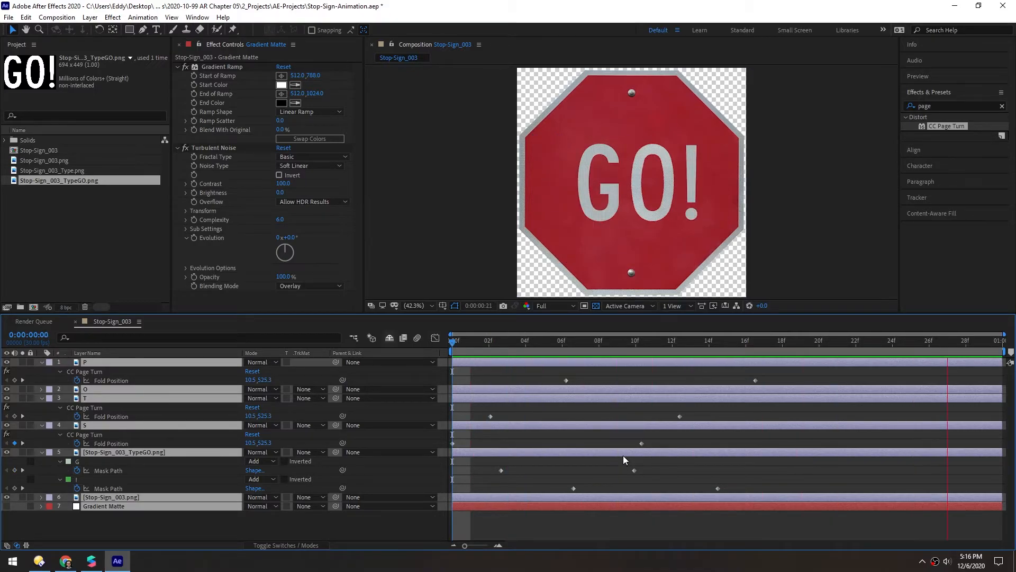
key(space)
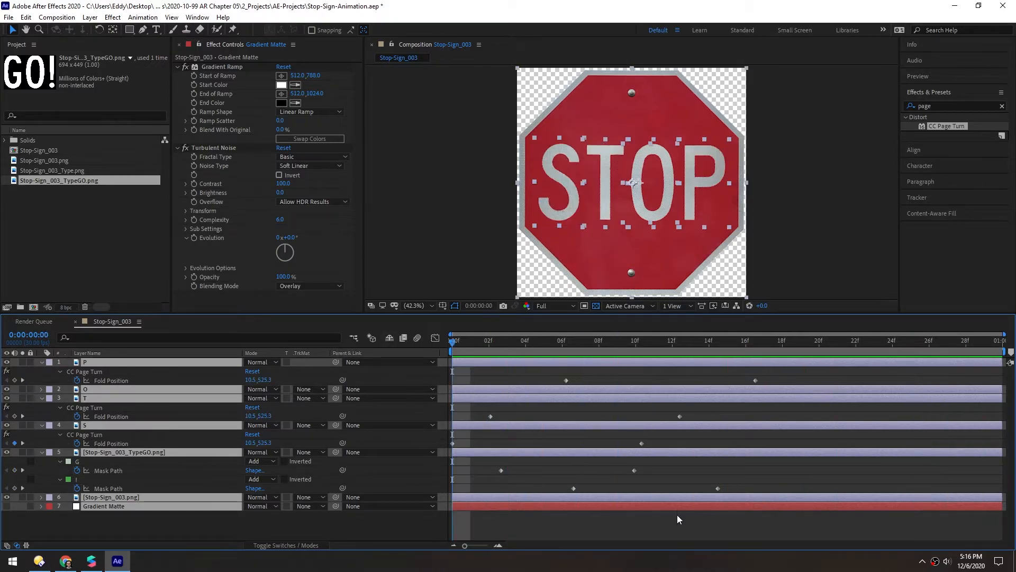
Step: Stretch all keyframes proportionally so the P layer's last Fold Position keyframe lands at frame 24, and check the opening frames
drag(812, 522, 437, 359)
drag(754, 380, 888, 390)
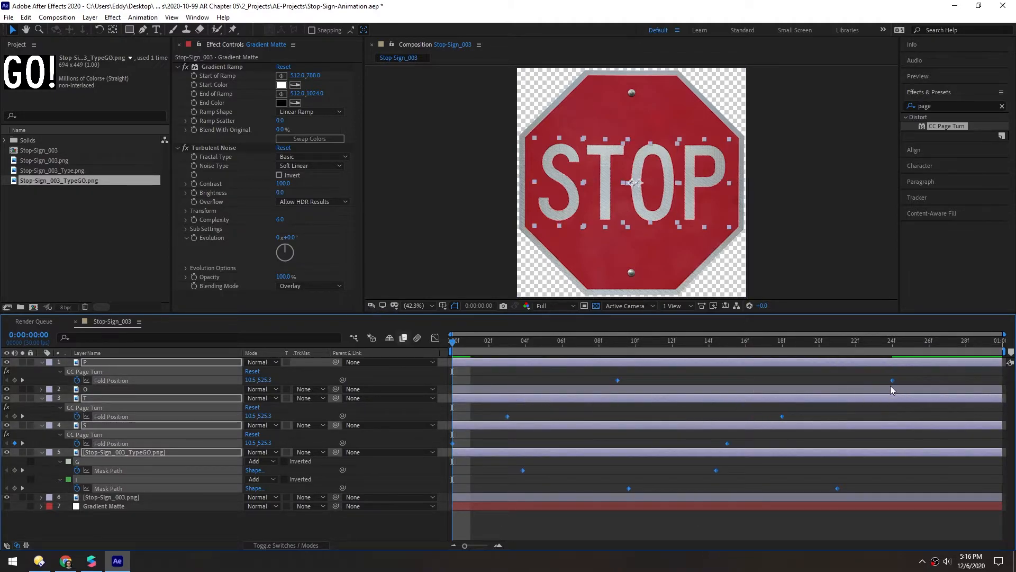
click(532, 519)
drag(466, 342, 501, 339)
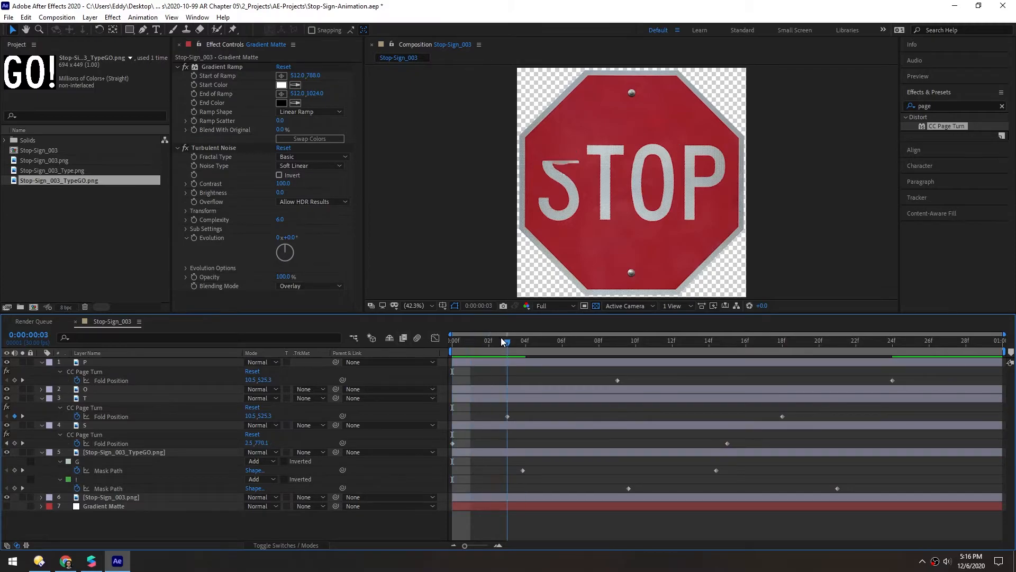
click(526, 340)
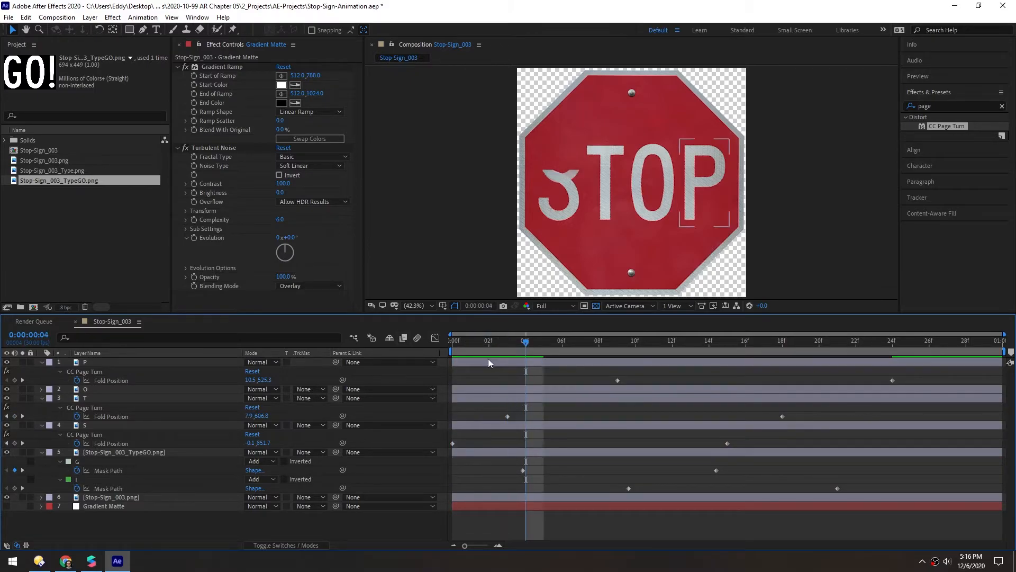
Step: Align the first Mask Path keyframe of the G mask exactly to frame 4
click(460, 341)
drag(454, 345, 507, 340)
click(507, 416)
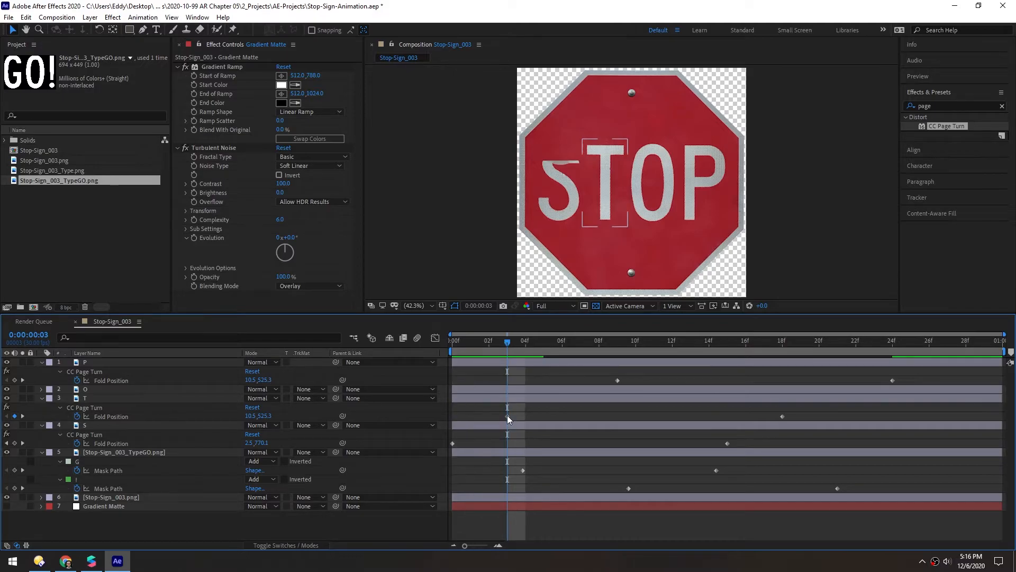
click(522, 341)
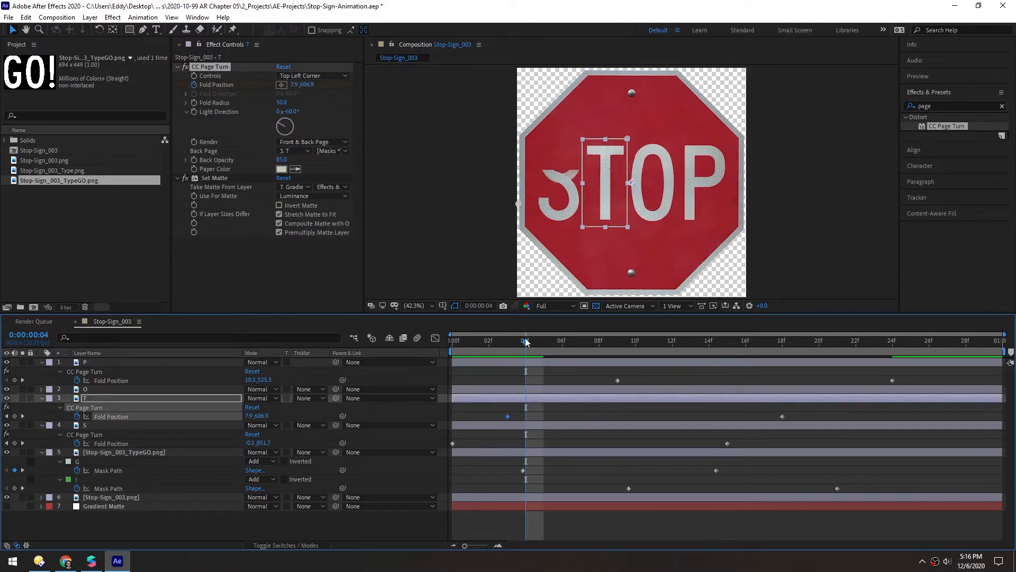
click(522, 470)
drag(524, 345, 515, 345)
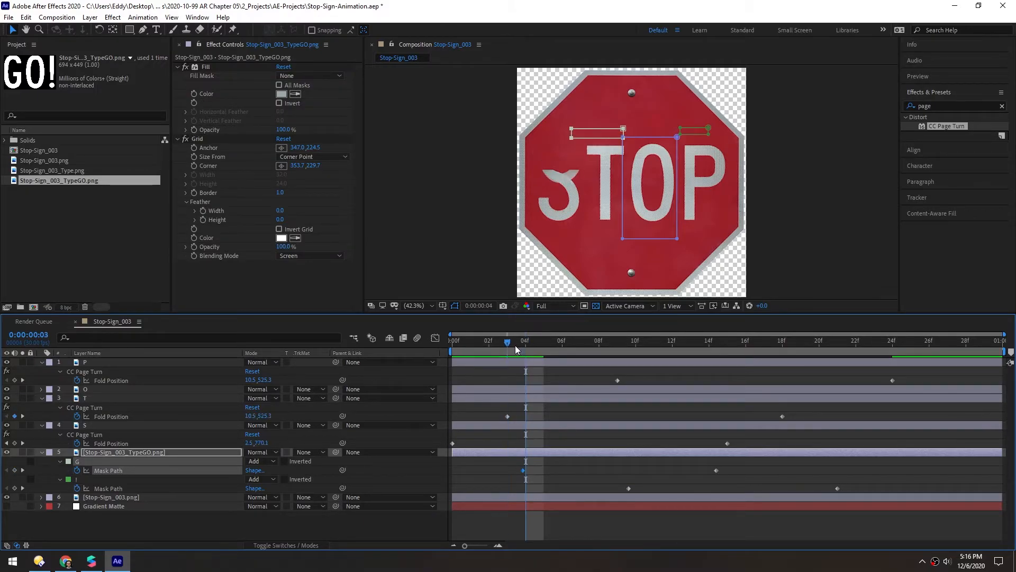
drag(523, 470, 526, 470)
Step: Align the first Mask Path keyframe of the ! mask exactly to frame 10
drag(534, 350, 635, 344)
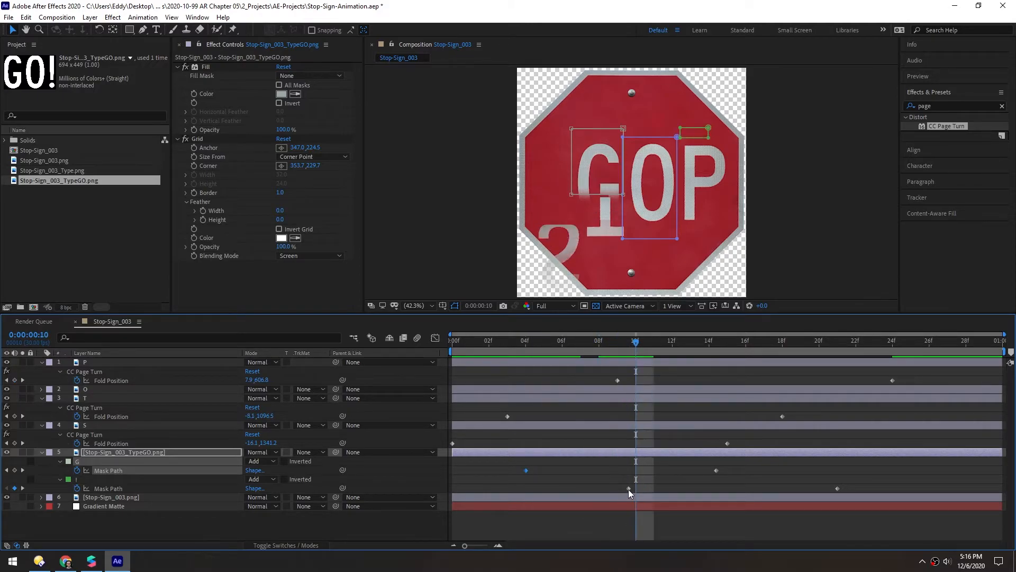
drag(628, 488, 636, 487)
drag(637, 343, 457, 351)
Step: Align the last Mask Path keyframe of the G mask exactly to frame 14 and check the remaining frames up to frame 24
drag(944, 532, 449, 364)
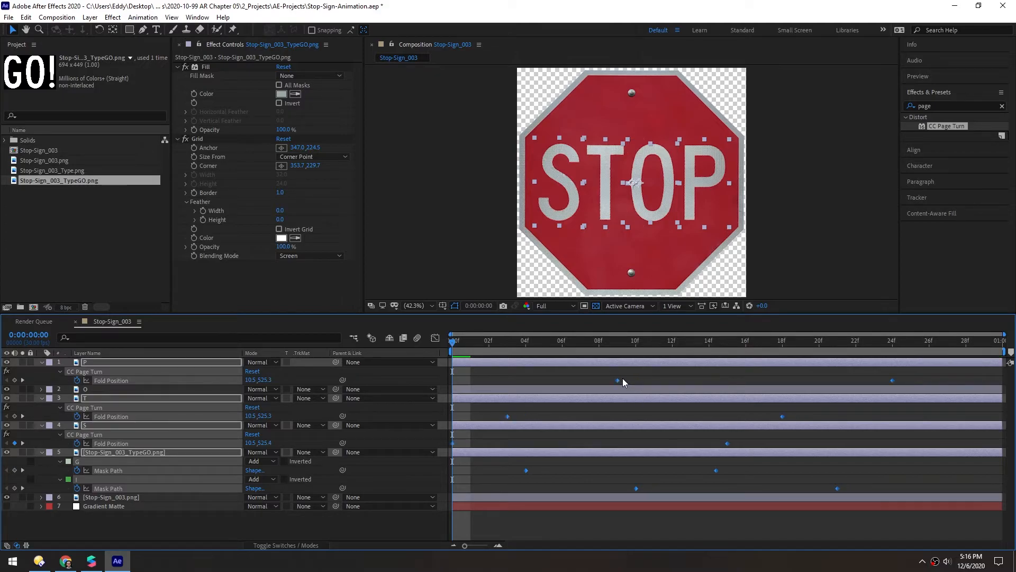
click(468, 370)
drag(467, 340, 709, 535)
drag(717, 469, 710, 470)
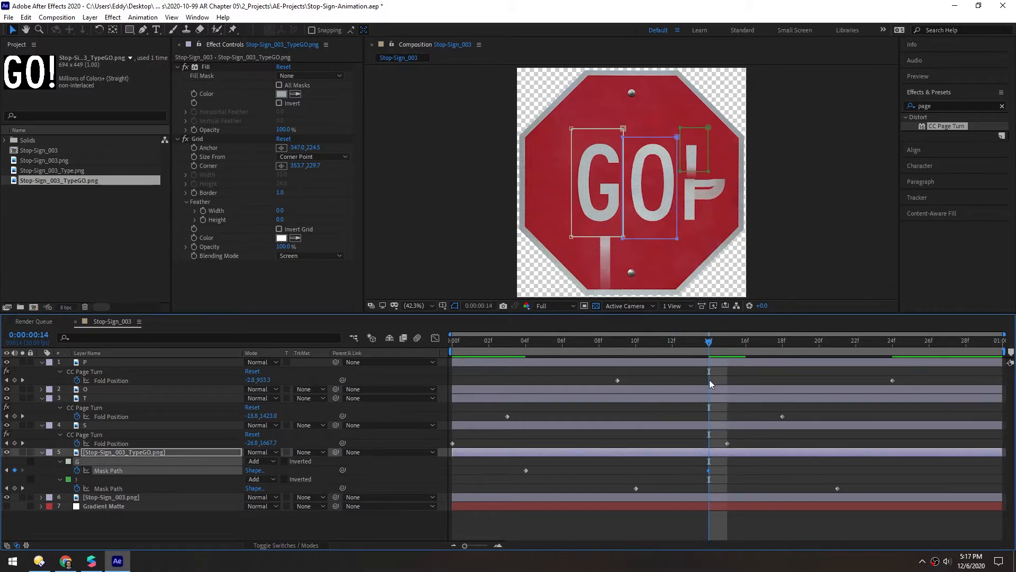
drag(713, 345, 891, 350)
Step: Preview the retimed animation from the start and return the playhead to the first frame
key(space)
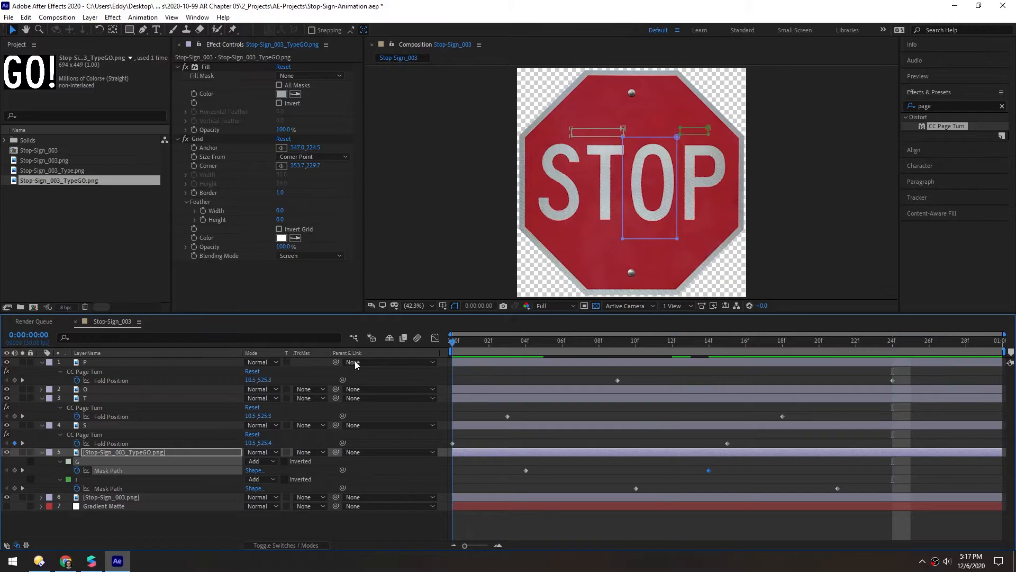
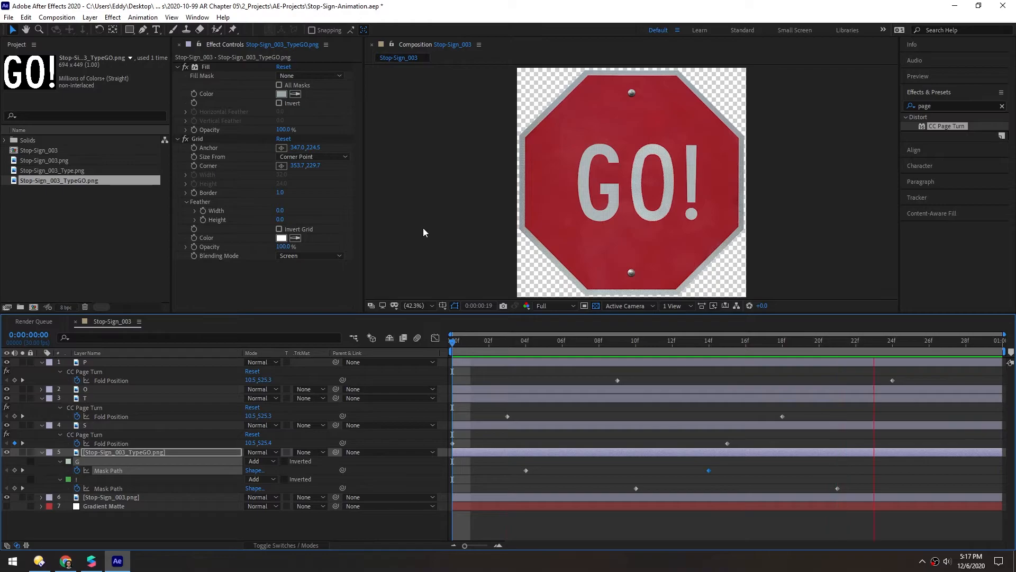
key(space)
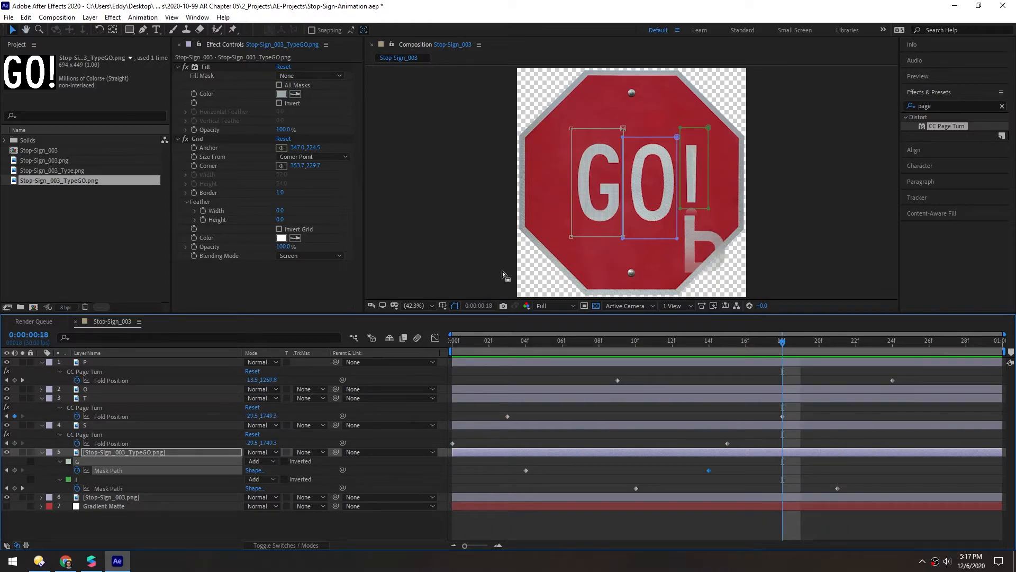
drag(499, 341, 439, 344)
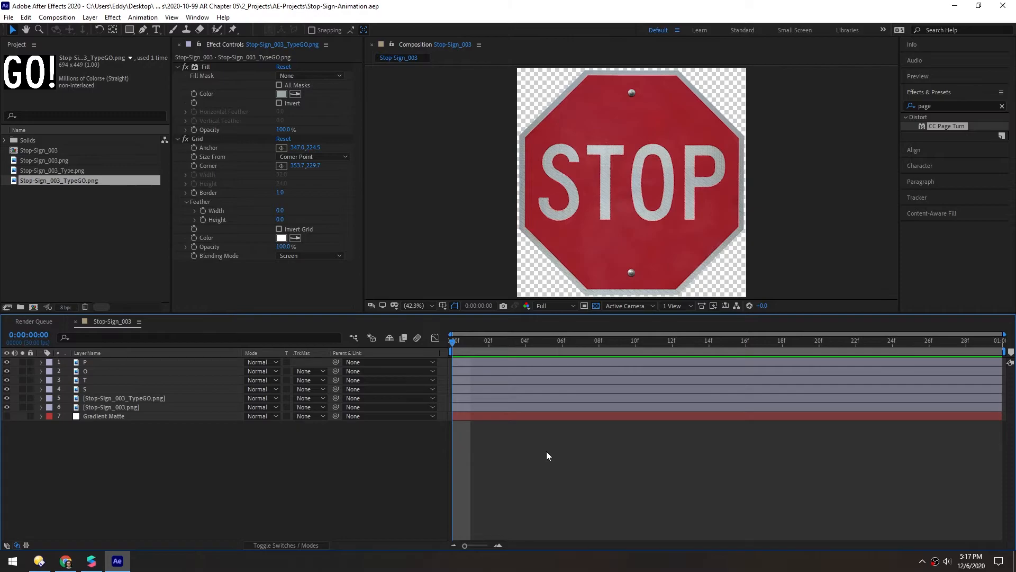
Step: Send the Stop-Sign_003 composition to Adobe Media Encoder and set it to PNG with the PNG Sequence with Alpha (Match Source) preset
key(ctrl+m)
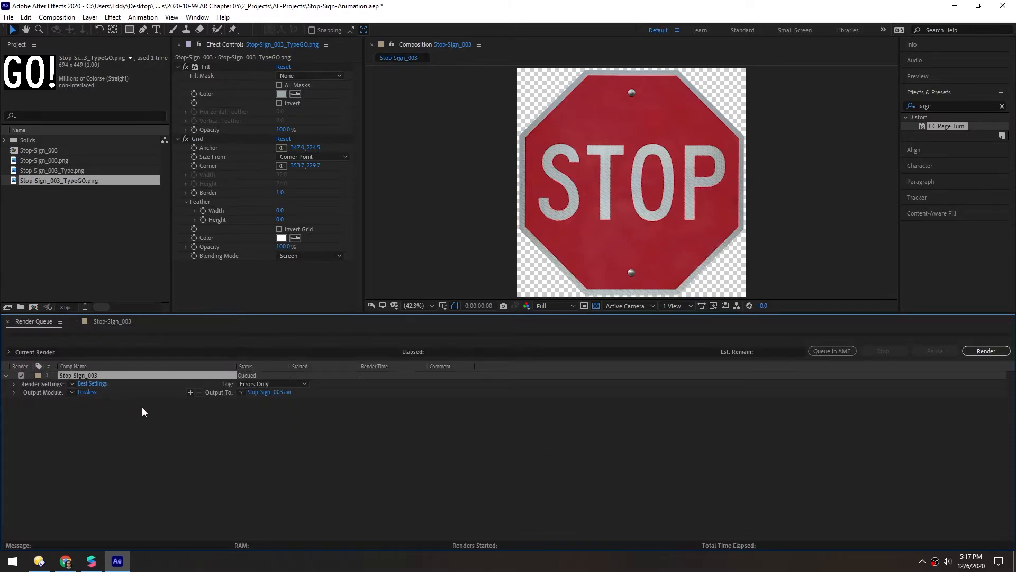
click(826, 352)
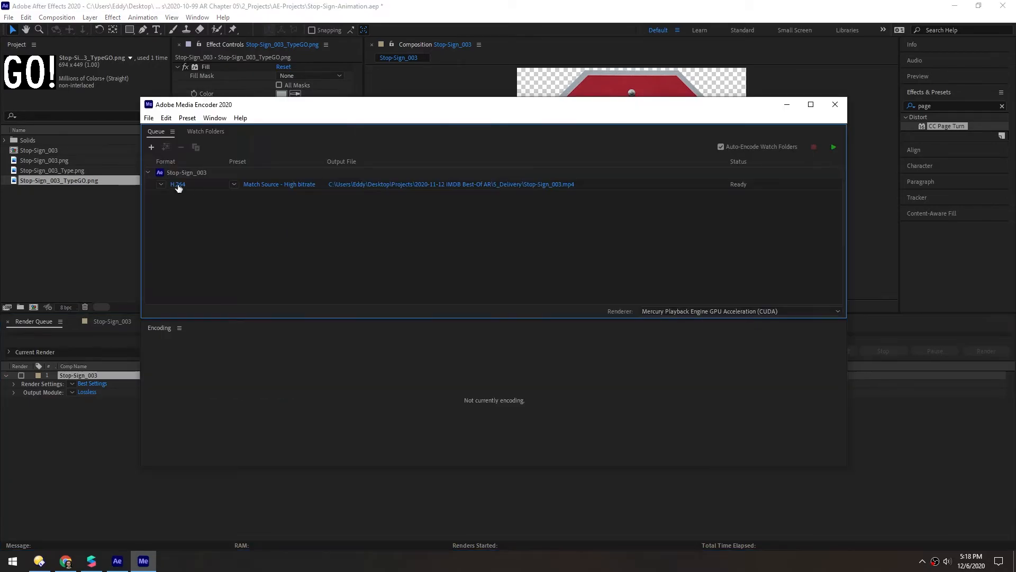
click(177, 184)
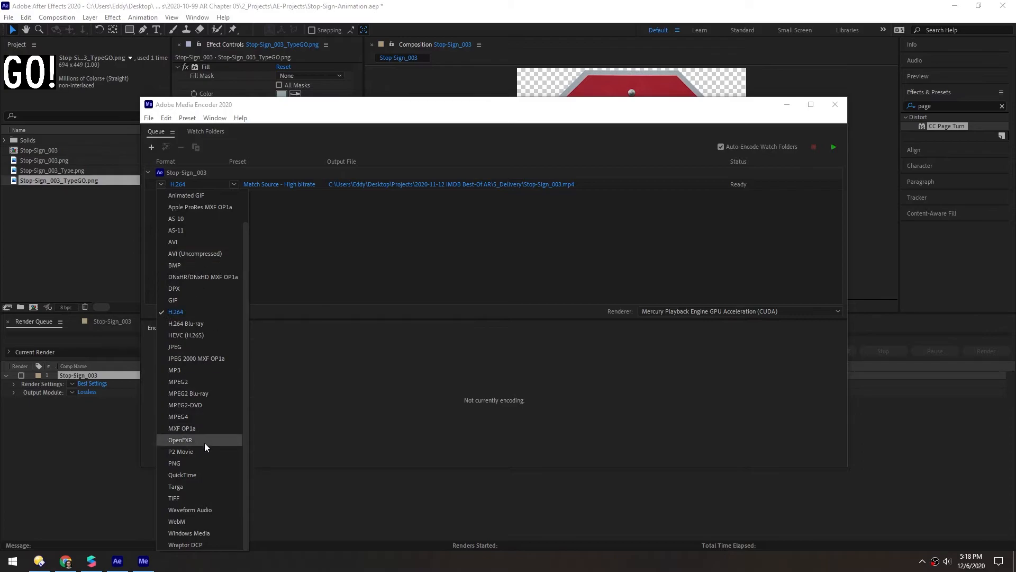
click(186, 462)
click(234, 184)
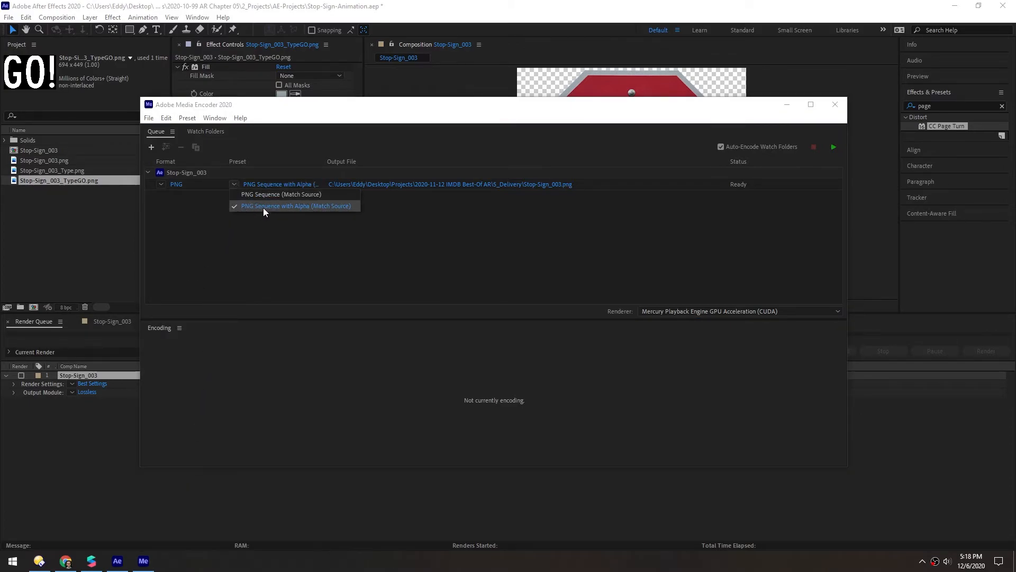
click(300, 205)
Step: Set the output location to a new Stop-Sign_001 folder inside 3_Assets/Renders/Elements and start encoding the sequence
click(340, 185)
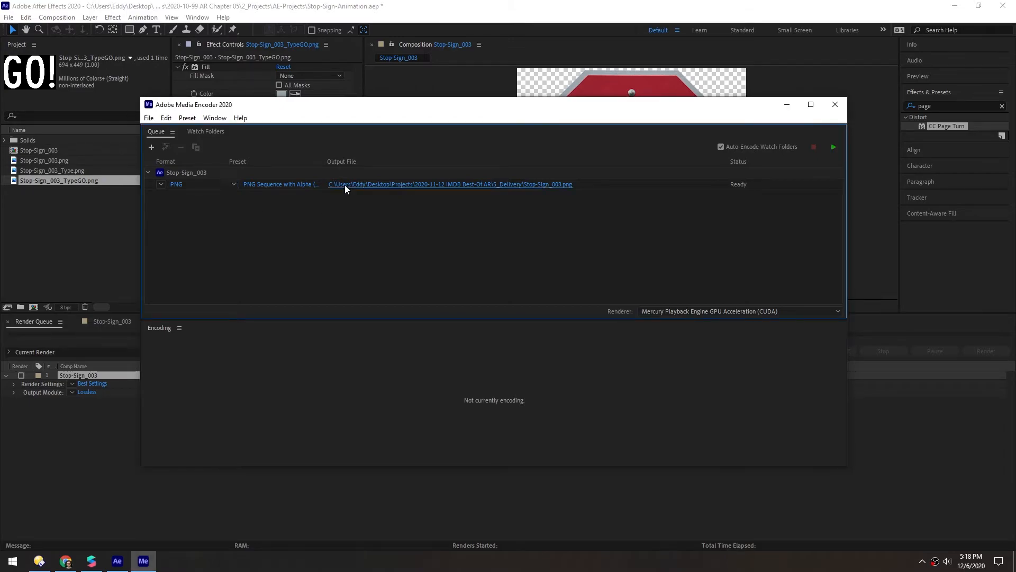
double_click(296, 119)
right_click(365, 155)
mouse_move(456, 259)
click(491, 266)
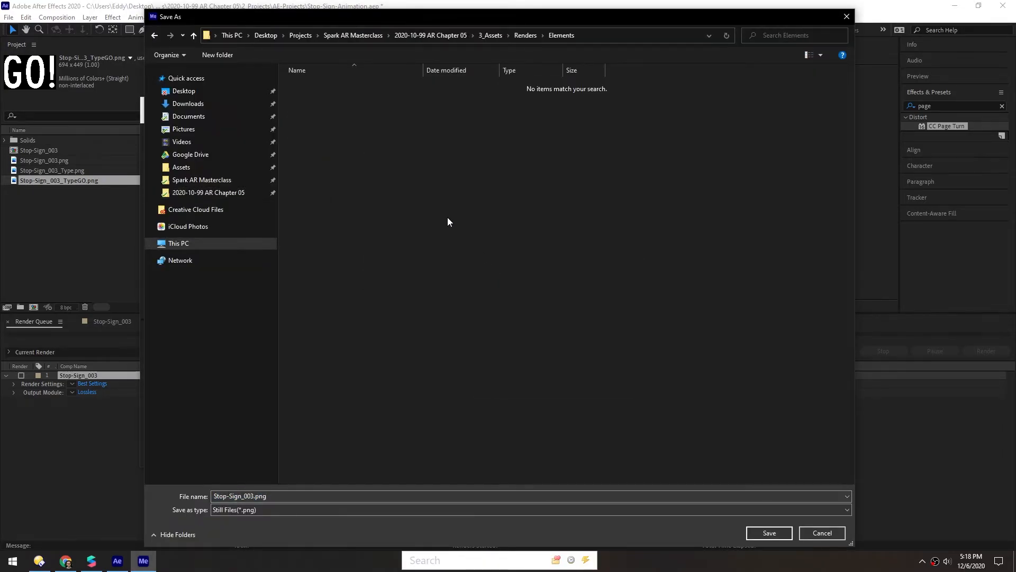
key(ctrl+shift+n)
text(Stop-Sign_001)
key(Return)
key(Return)
key(Return)
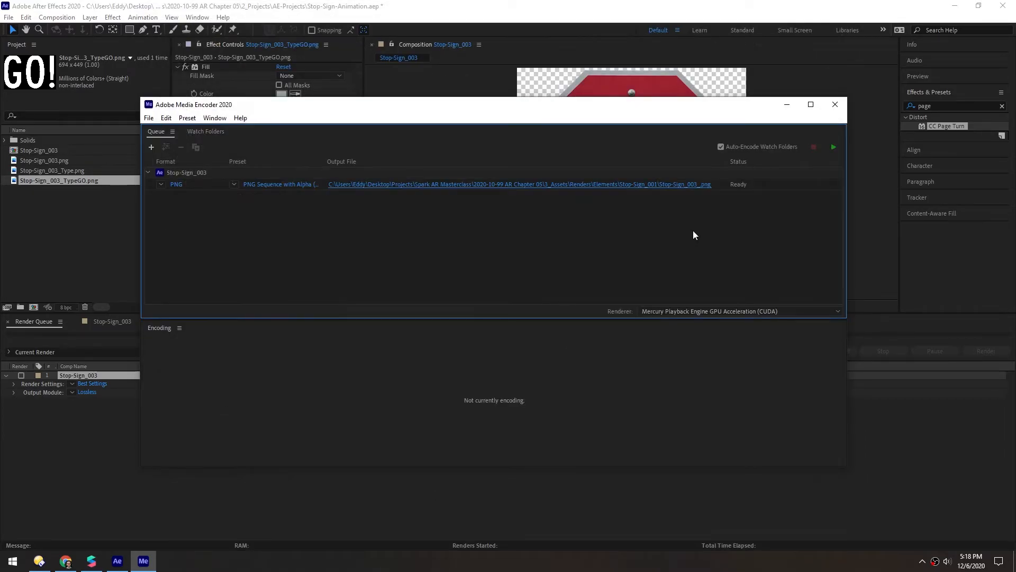
click(833, 147)
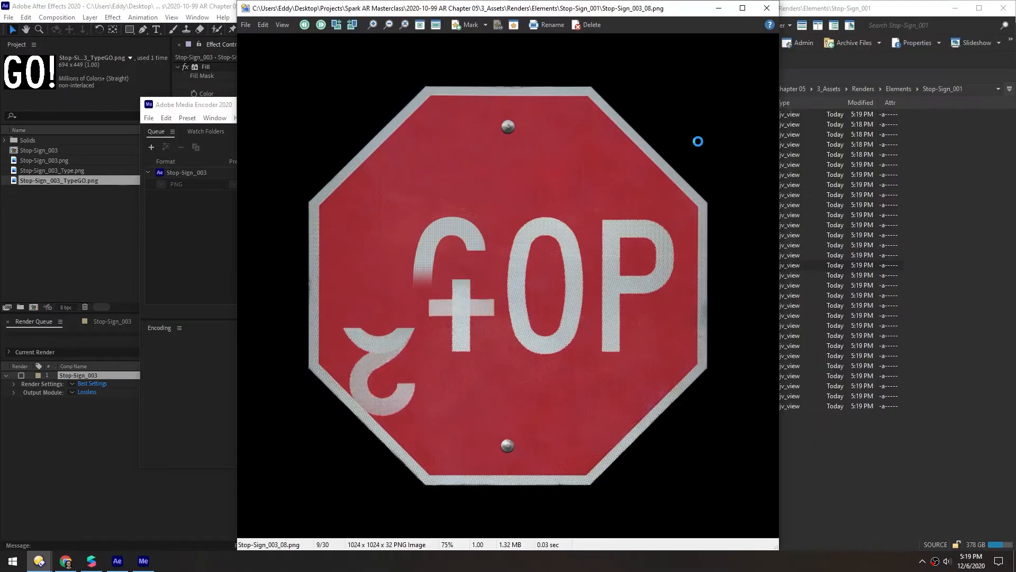
Step: Examine the rendered PNG frames in the image viewer through to the last frame and back to the first, and close the viewer
key(Right)
key(Right)
key(Right)
key(Right)
key(Right)
key(Right)
key(Right)
key(Right)
key(Right)
key(Right)
key(Right)
key(Right)
key(Right)
key(Right)
key(Right)
key(Right)
key(Right)
key(Right)
key(Right)
key(Right)
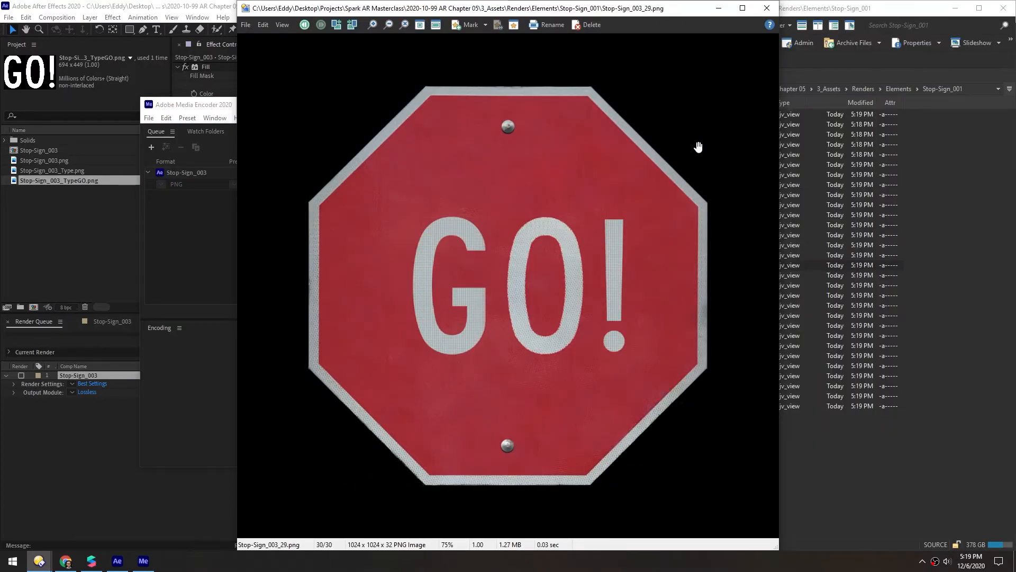
key(Left)
key(Left)
key(Left)
key(Left)
key(Left)
key(Left)
key(Left)
key(Left)
key(Left)
key(Left)
key(Left)
key(Left)
key(Left)
key(Left)
key(Left)
key(Left)
key(Left)
key(Left)
key(Left)
key(Left)
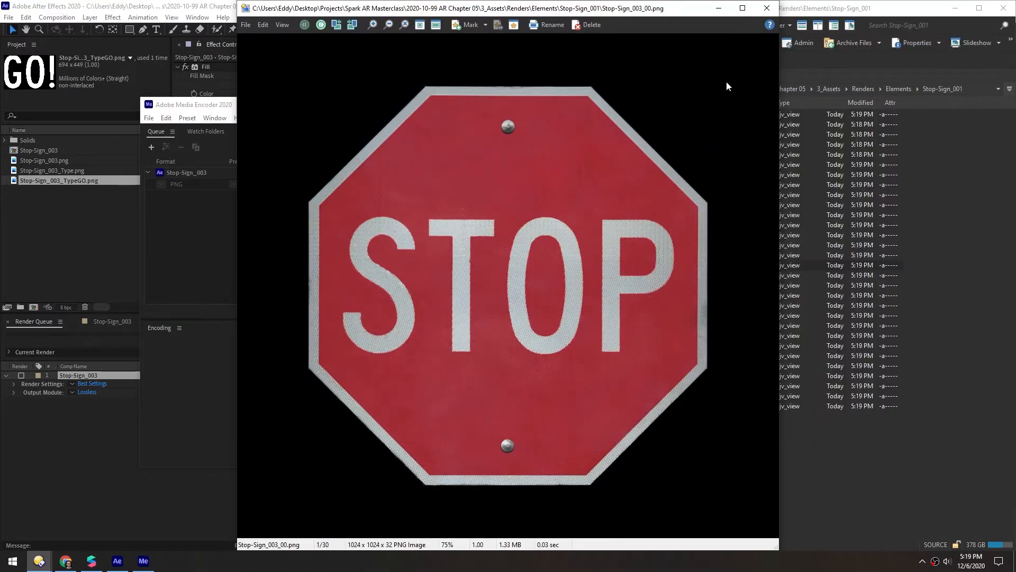
click(767, 8)
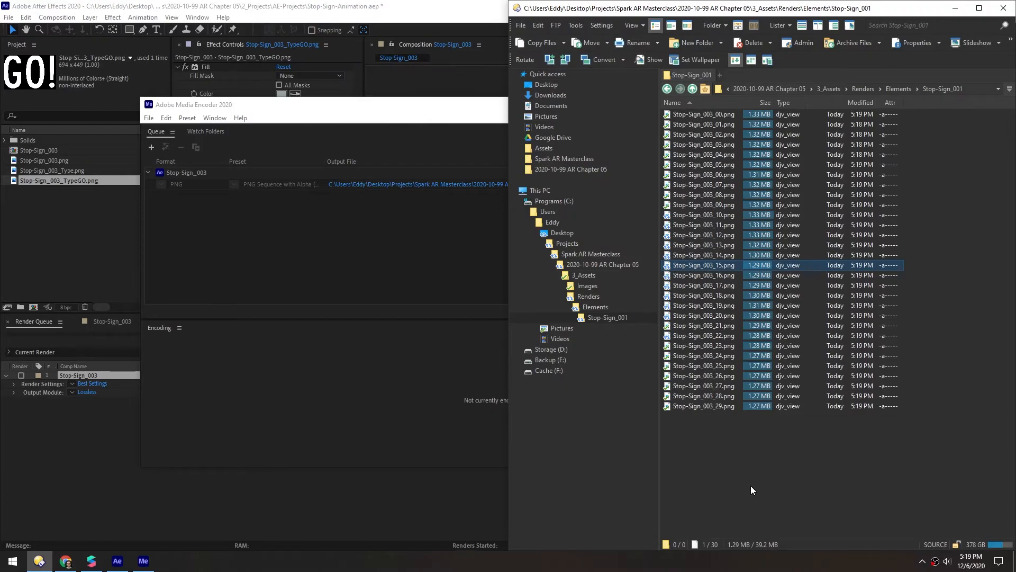
Step: Launch Crushee and add all the rendered Stop-Sign_003 PNG frames to it
click(715, 448)
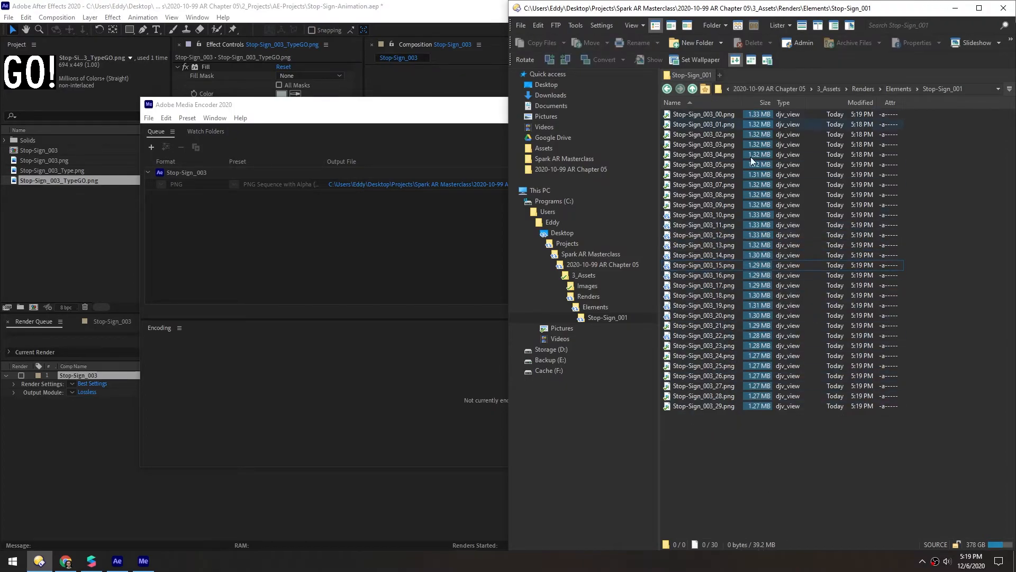
key(super)
text(crushee)
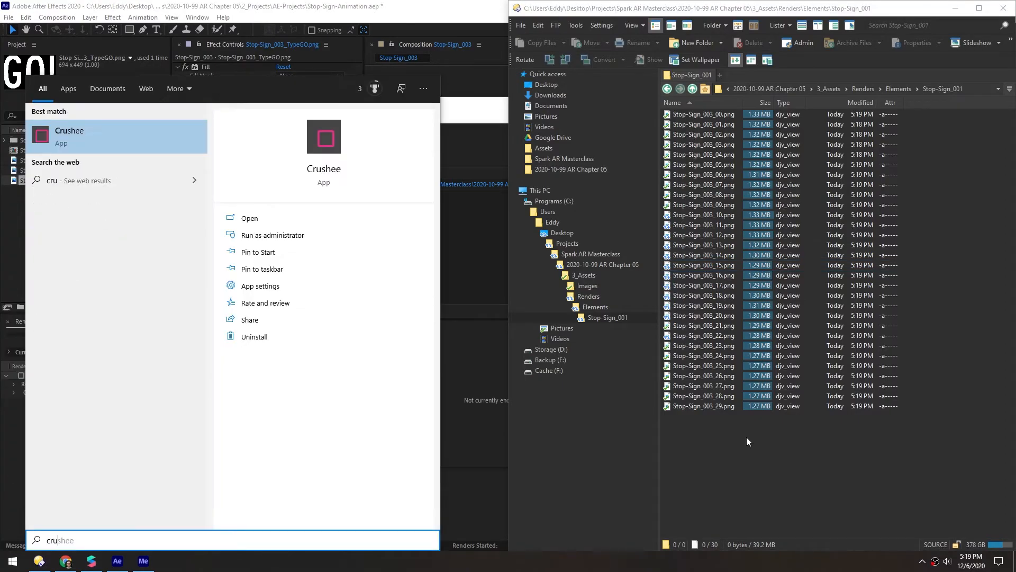
key(Return)
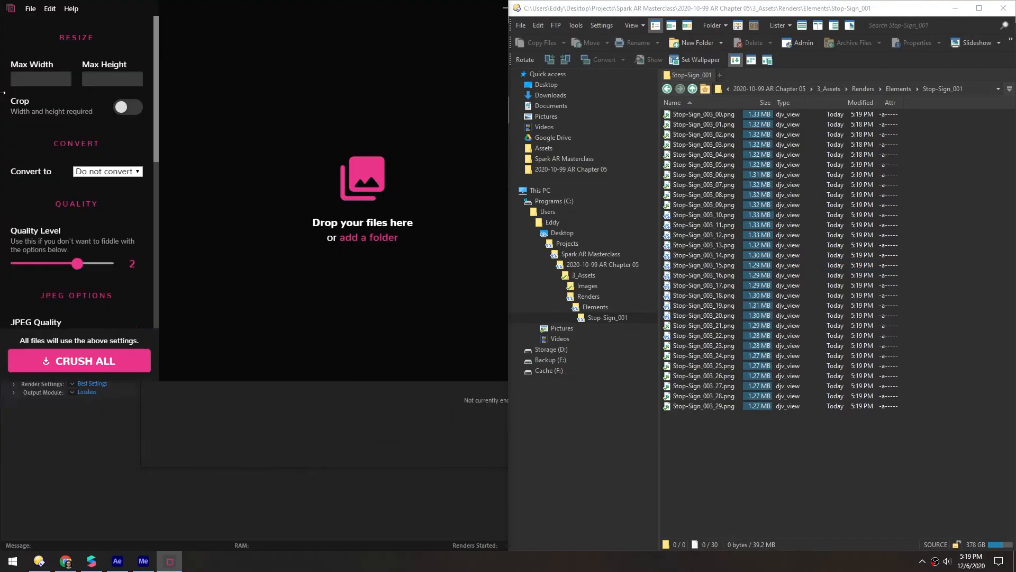
drag(869, 481, 329, 120)
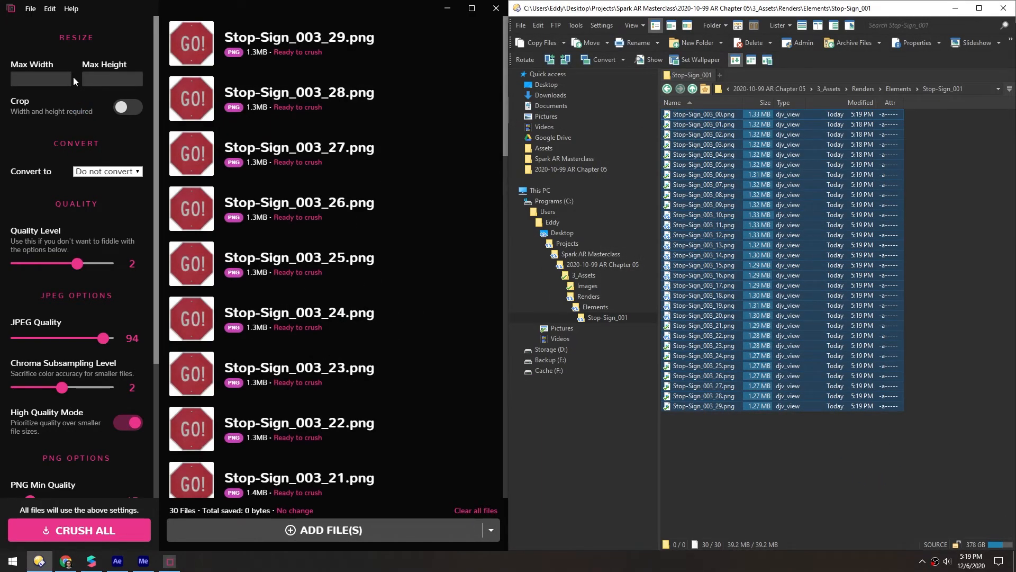
Step: Set the maximum width and height to 512 and the Quality Level to 0, and crush all the frames
click(31, 77)
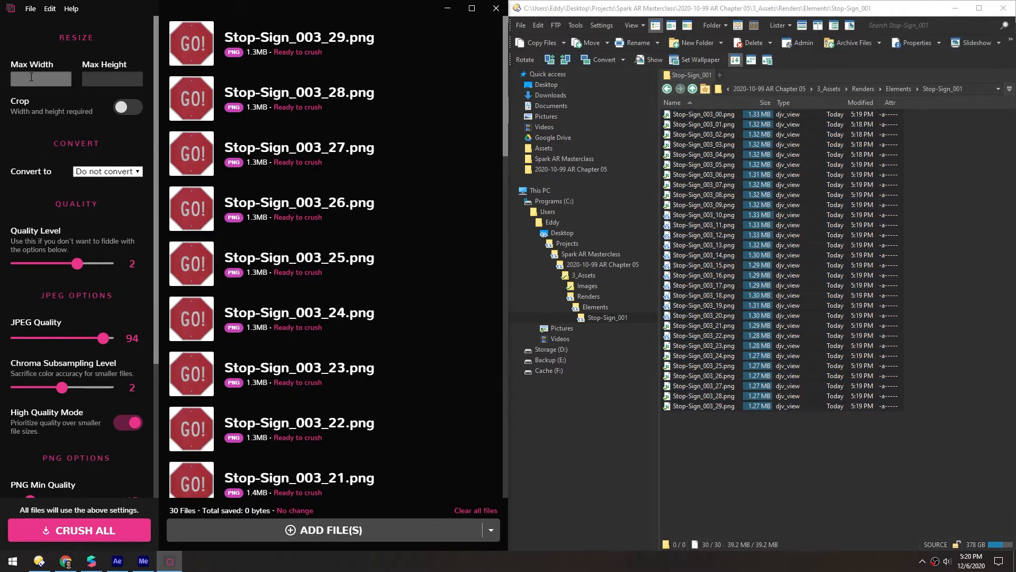
text(512)
key(Tab)
text(5)
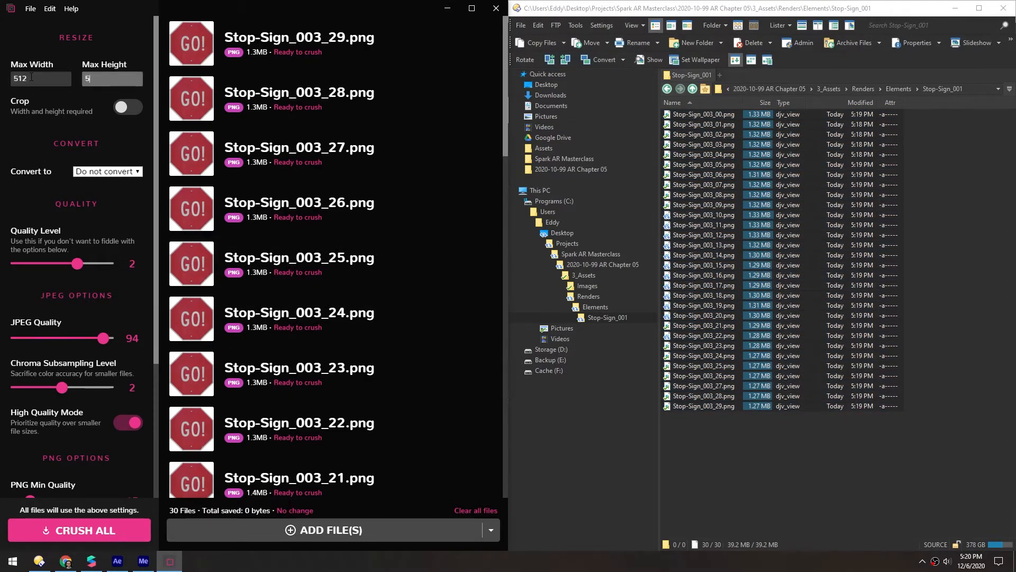
text(12)
key(Tab)
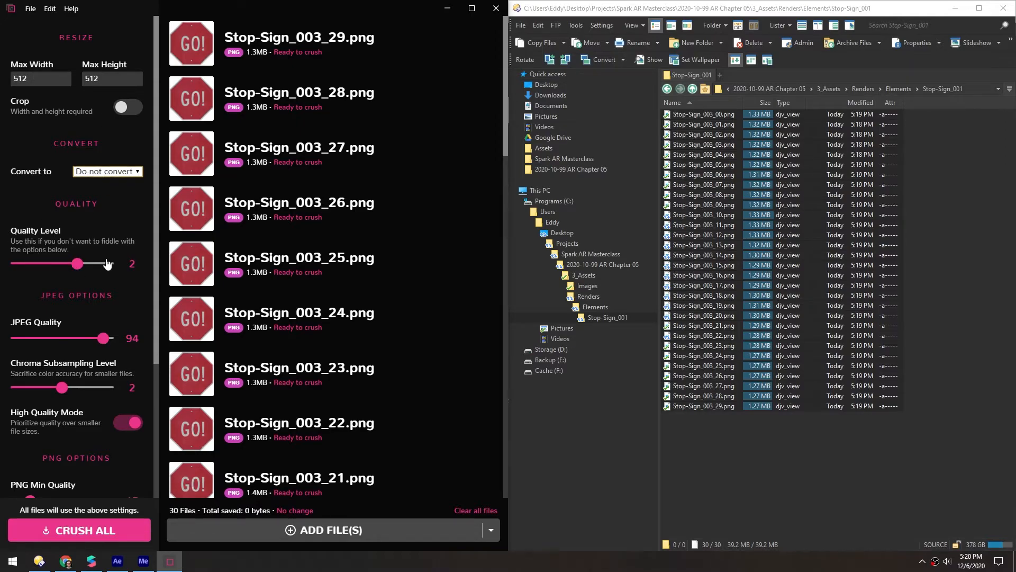
drag(79, 265, 16, 263)
click(63, 532)
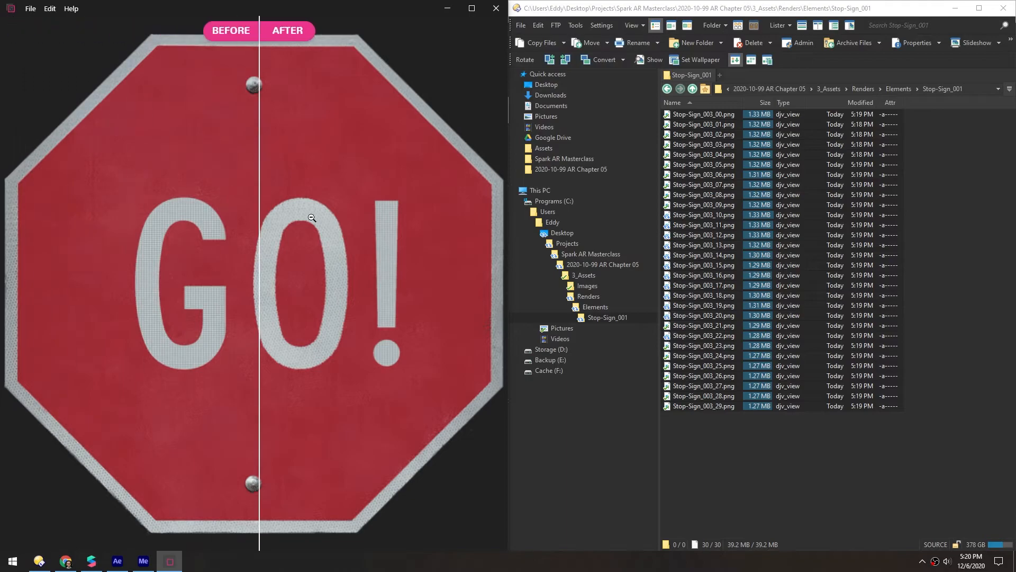
Step: Leave the before/after comparison and save all the crushed frames to a Crushed folder inside Stop-Sign_001
click(125, 236)
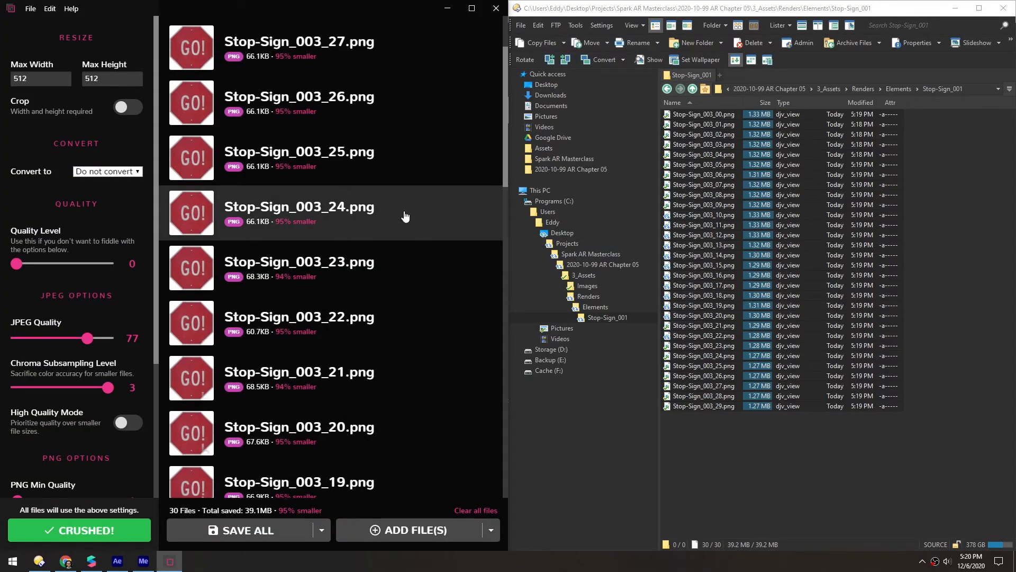
click(322, 530)
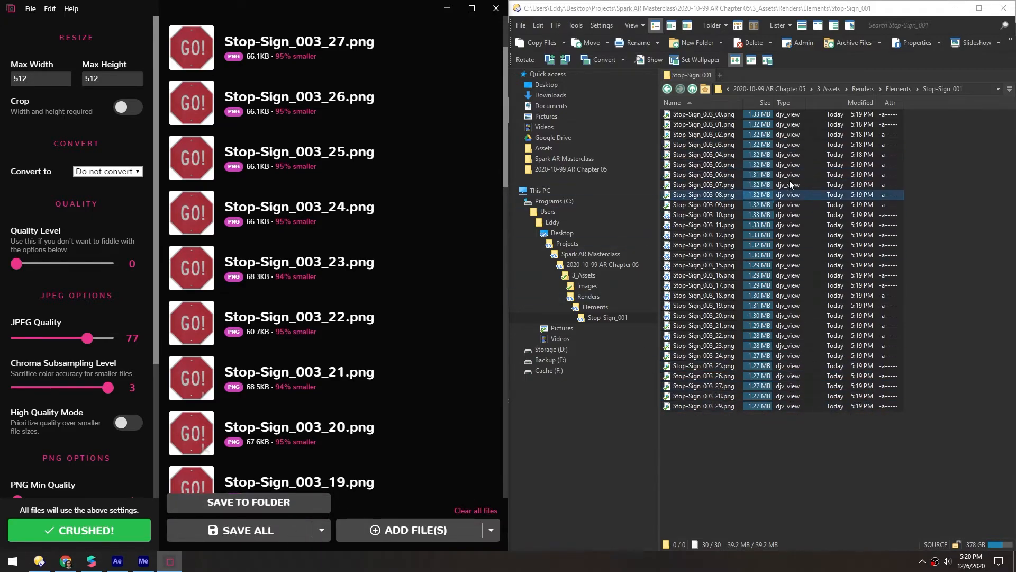
click(249, 501)
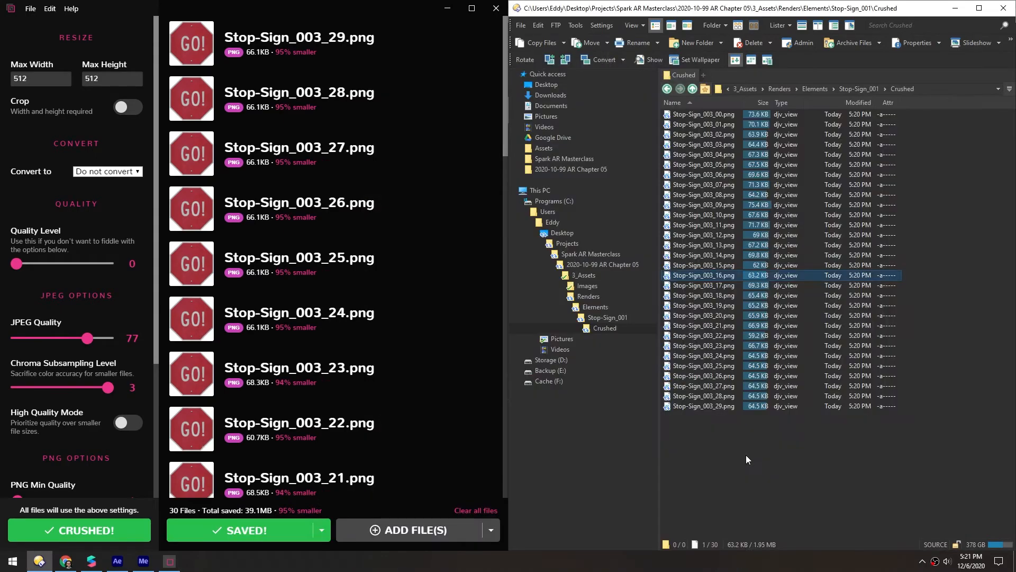
Step: Preview the crushed frames around frame 23 and delete the redundant files Stop-Sign_003_25.png to Stop-Sign_003_29.png
click(744, 453)
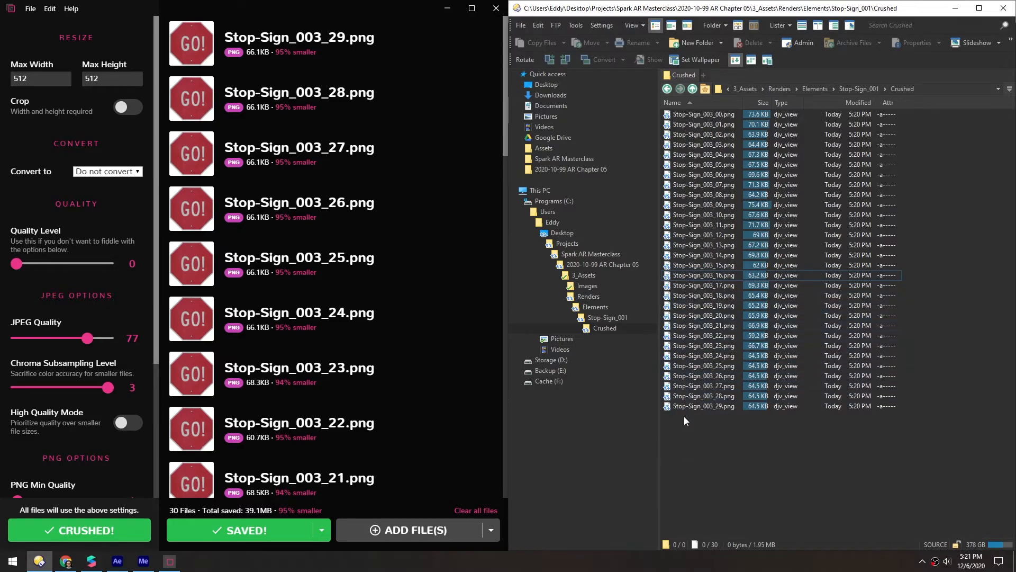
double_click(665, 327)
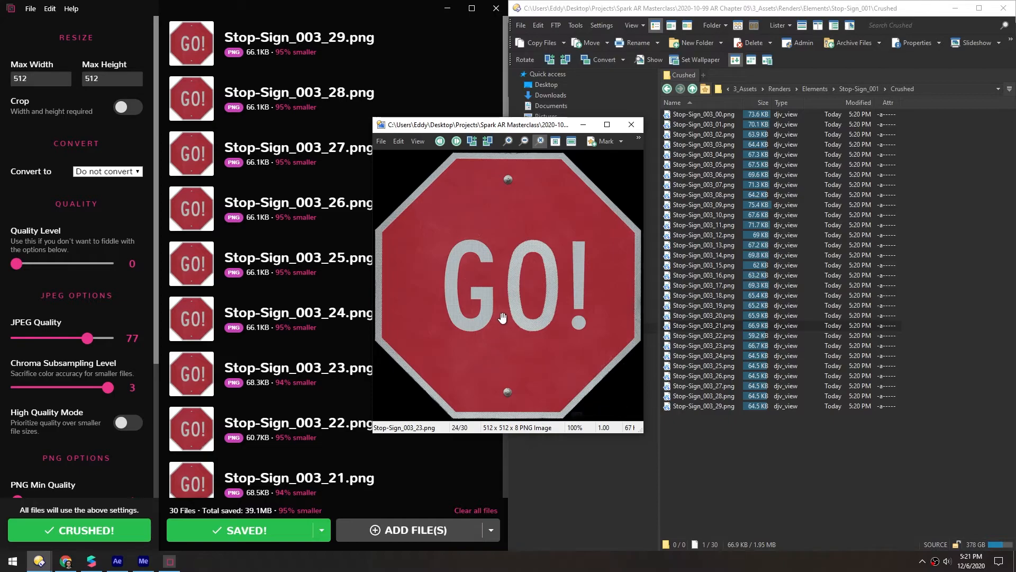
key(Right)
click(629, 125)
drag(727, 441, 699, 368)
key(Delete)
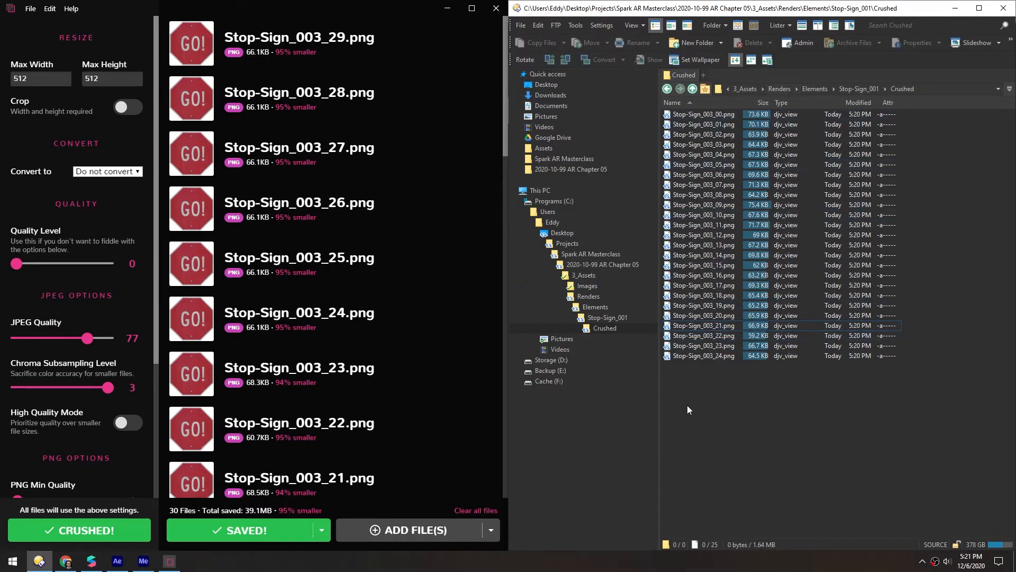
Step: Close Crushee, remove the finished Stop-Sign_003 job from the Media Encoder queue and close Media Encoder
click(497, 10)
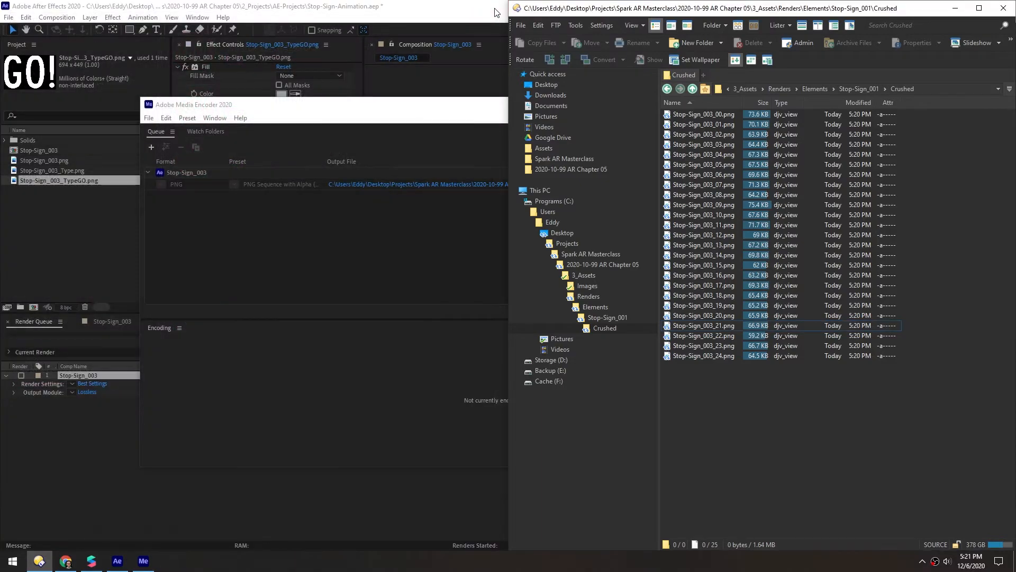
click(486, 145)
click(355, 173)
key(Delete)
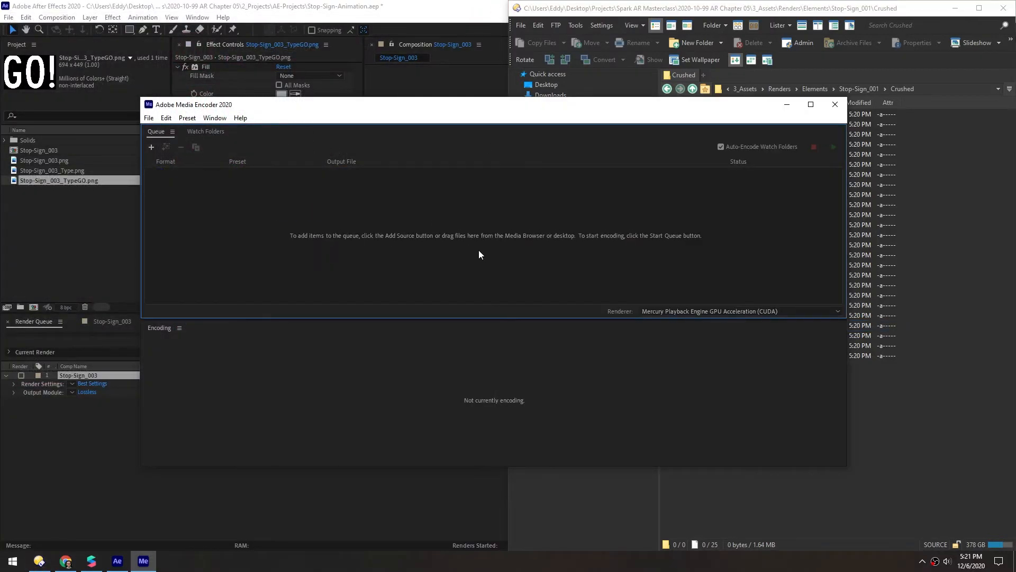
click(843, 109)
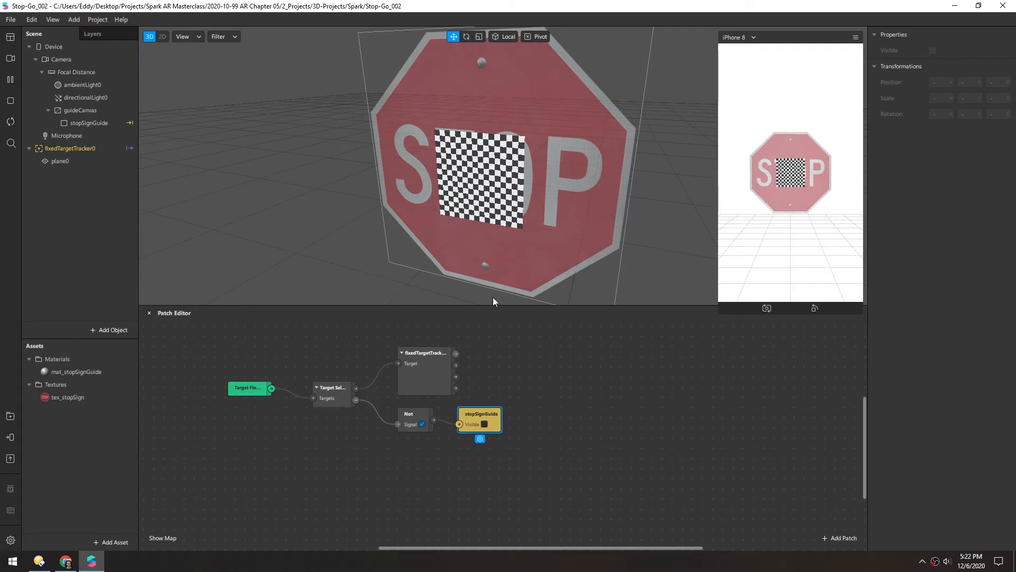
Step: In the Spark AR project Stop-Go_002, create a new material named mat_stopSignAnim
click(106, 541)
click(140, 401)
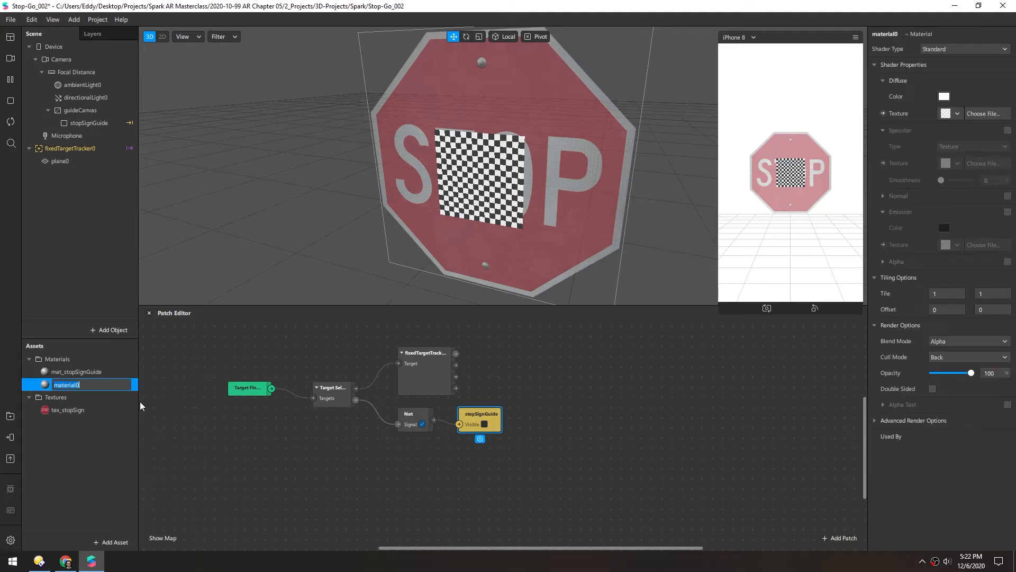
text(mat_stopSignAnim)
key(Return)
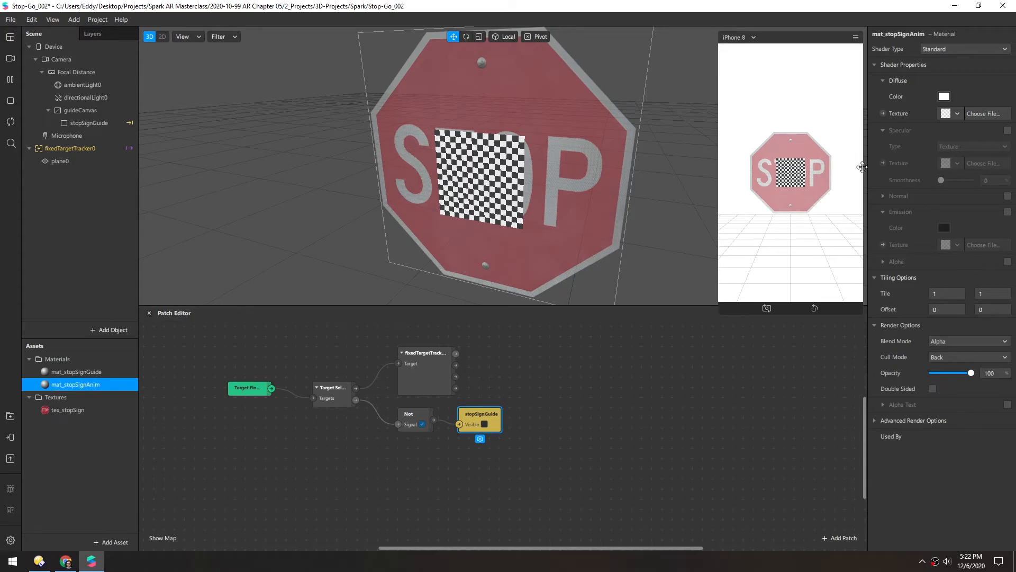
Step: Assign a new animation sequence as the diffuse texture of mat_stopSignAnim and name the sequence anim_stopSign
click(954, 115)
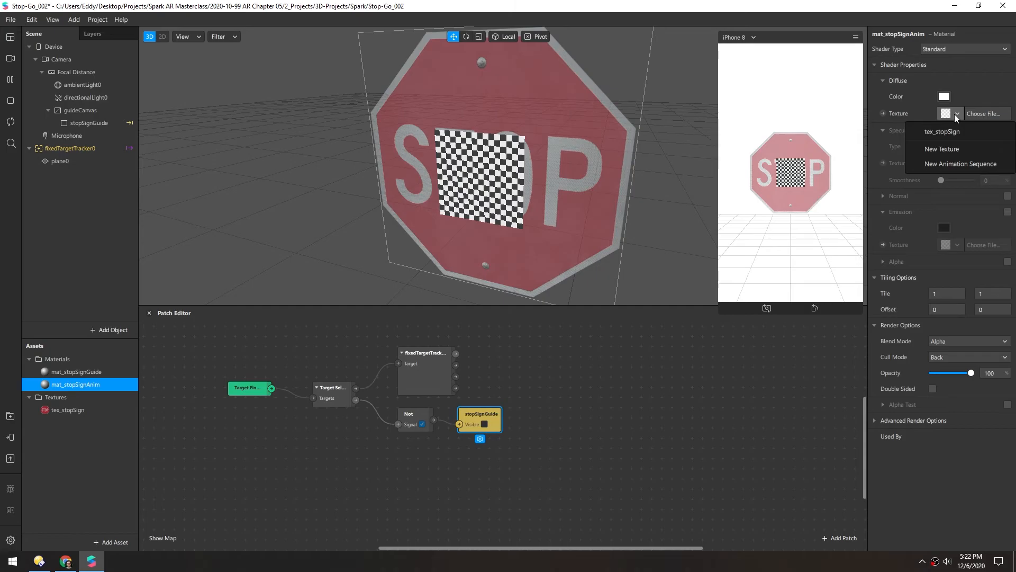
click(957, 164)
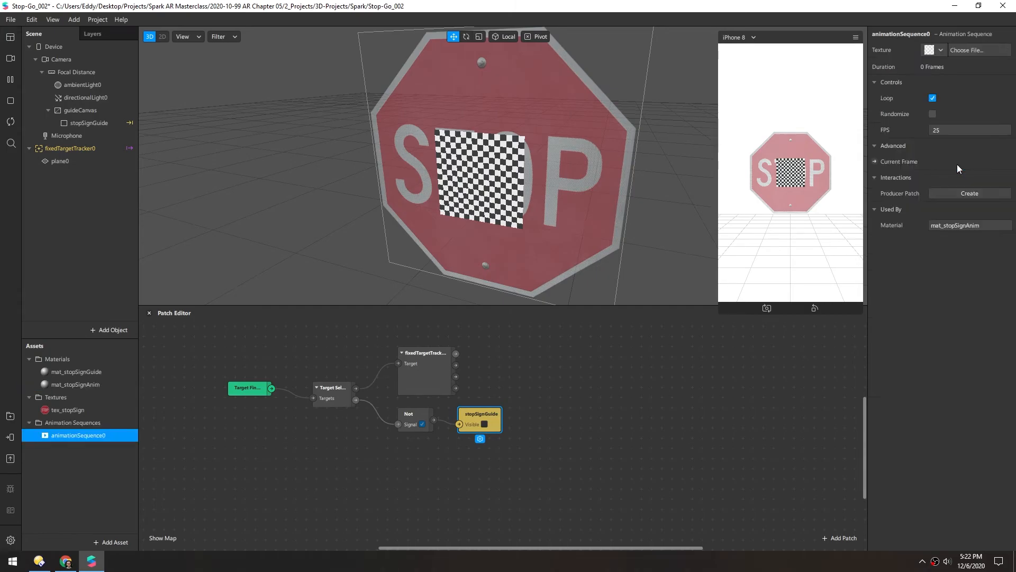
key(Return)
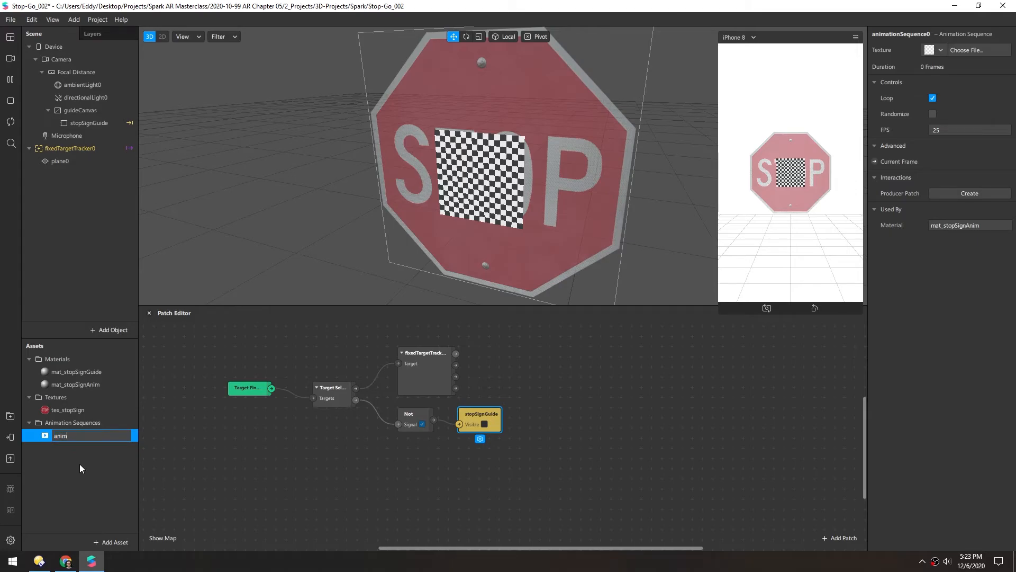
text(Sign)
key(Return)
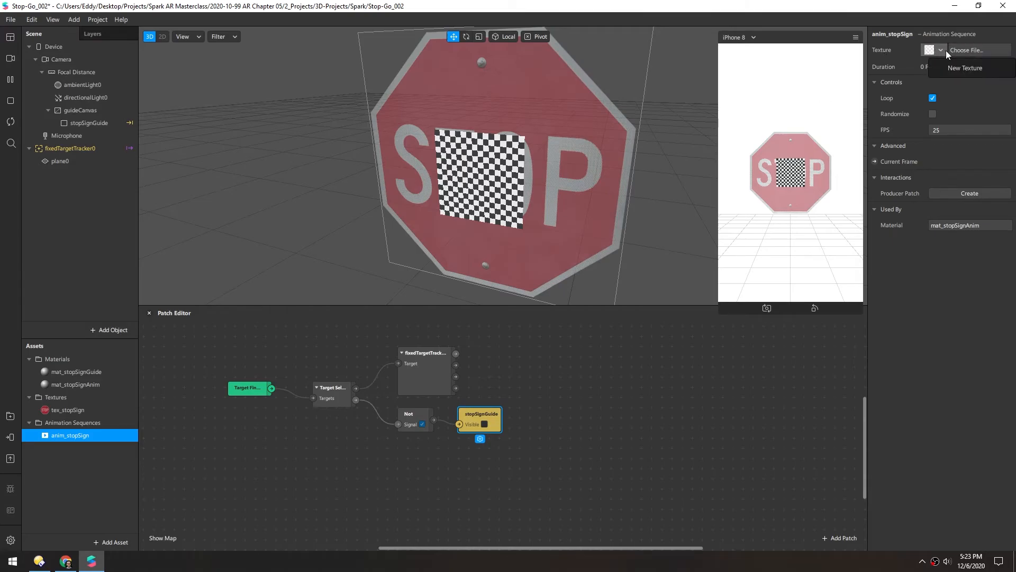
Step: Load all crushed frames Stop-Sign_003_00.png to Stop-Sign_003_24.png as anim_stopSign's texture and enable No compression for the imported sequence
click(971, 50)
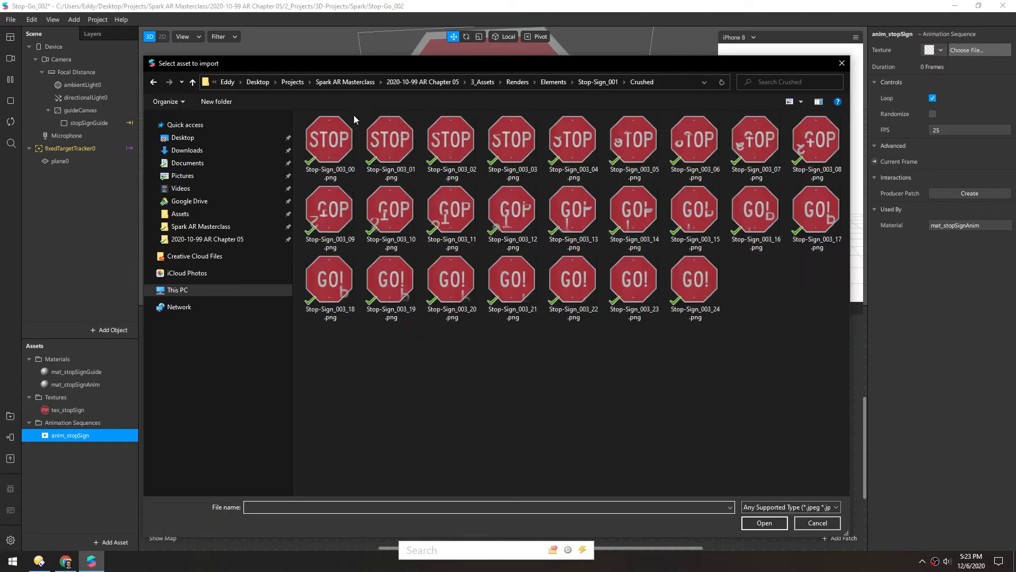
key(ctrl+a)
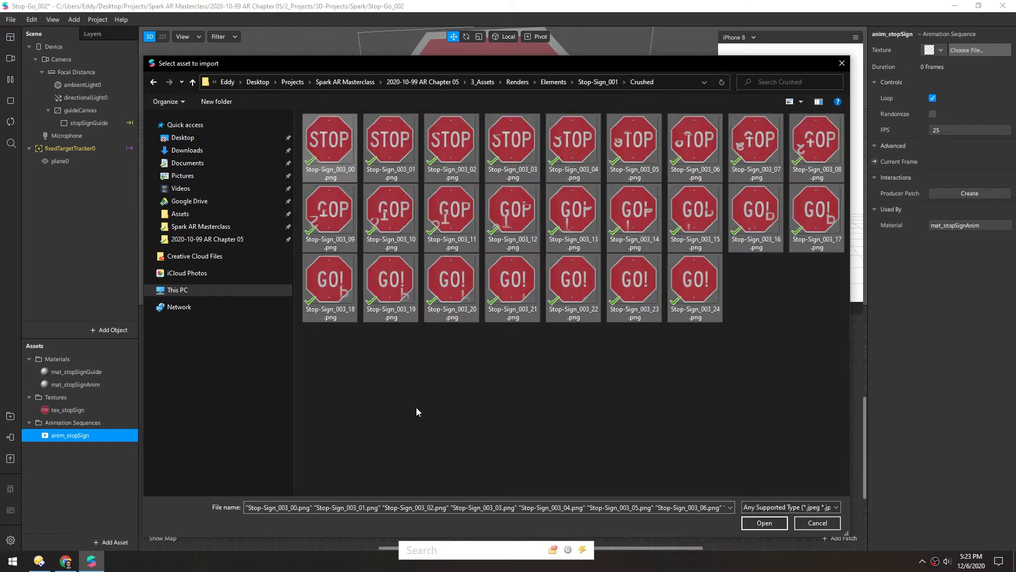
click(763, 527)
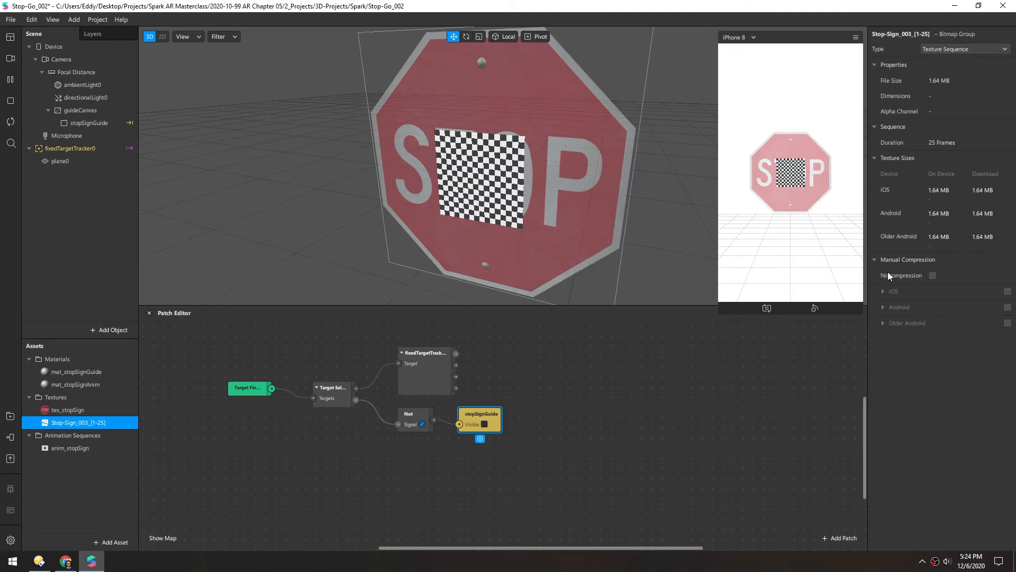
click(933, 275)
Step: Assign the material mat_stopSignAnim to plane0
click(57, 160)
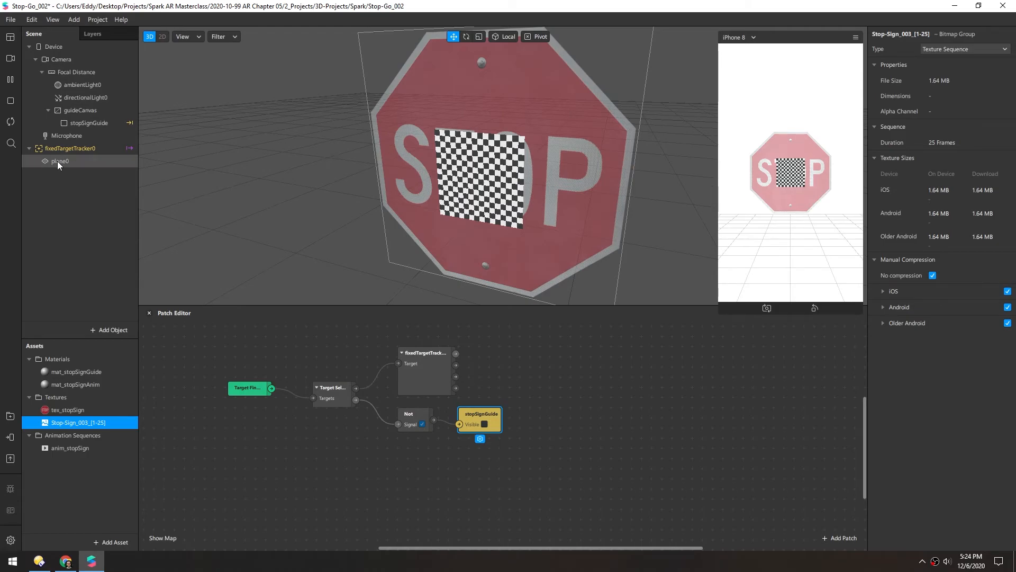
click(1007, 176)
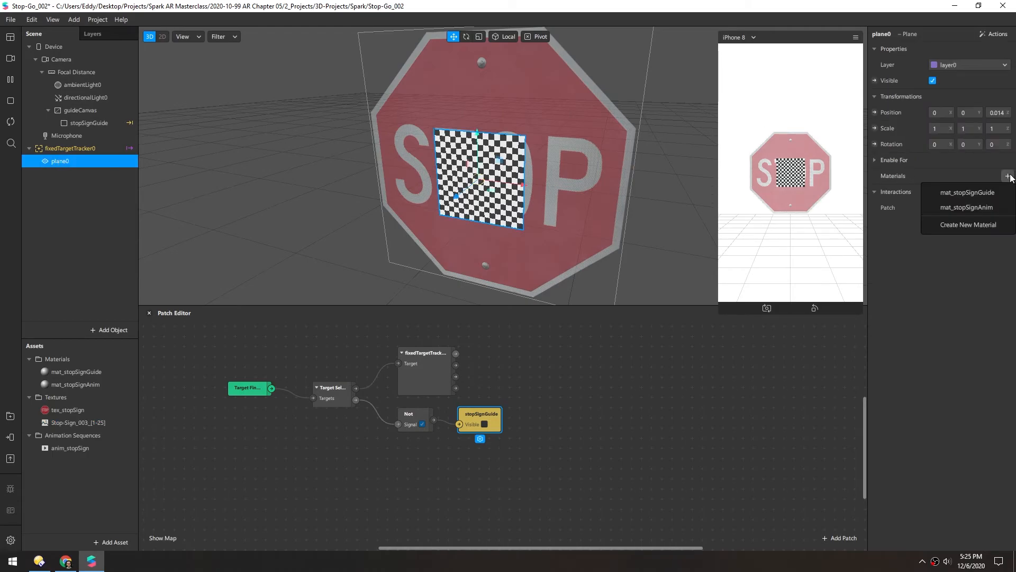
click(975, 208)
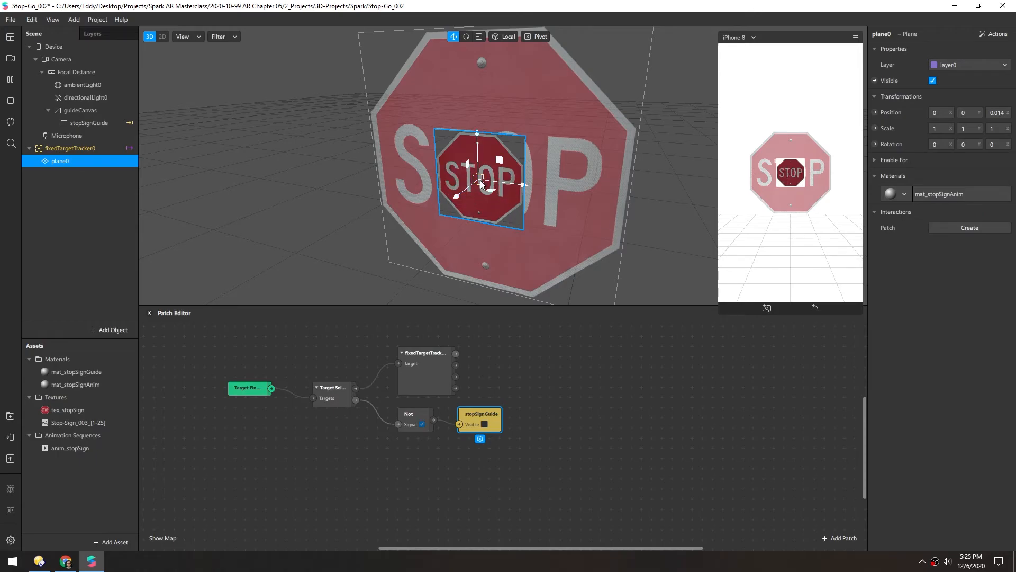
scroll(481, 179, down, 5)
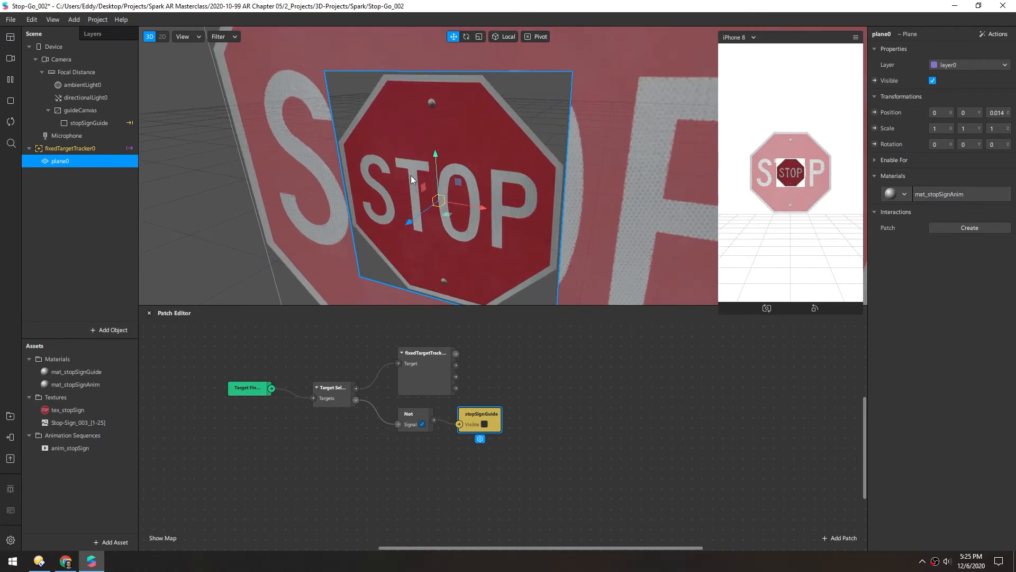
scroll(461, 197, down, 5)
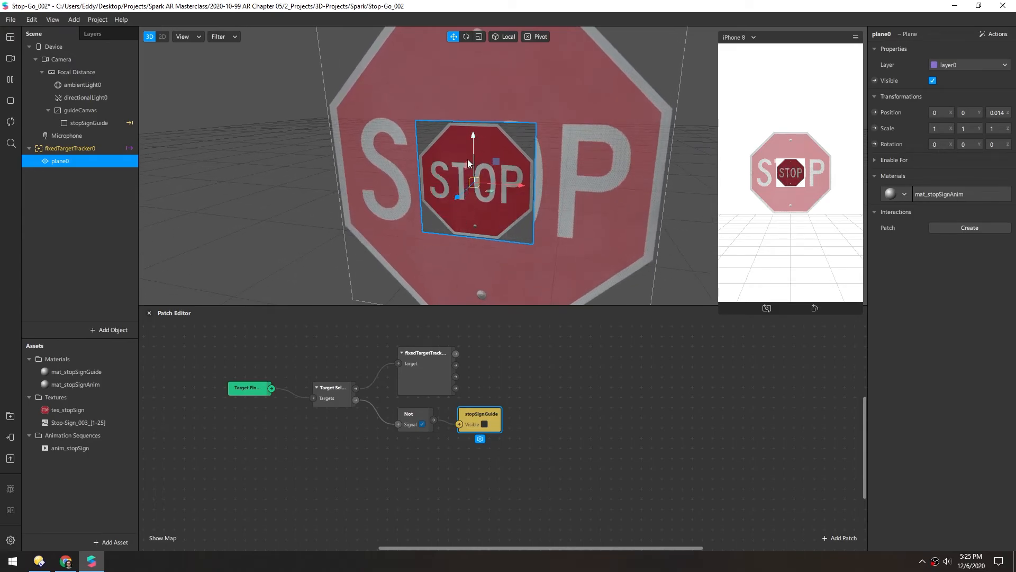
scroll(464, 165, up, 5)
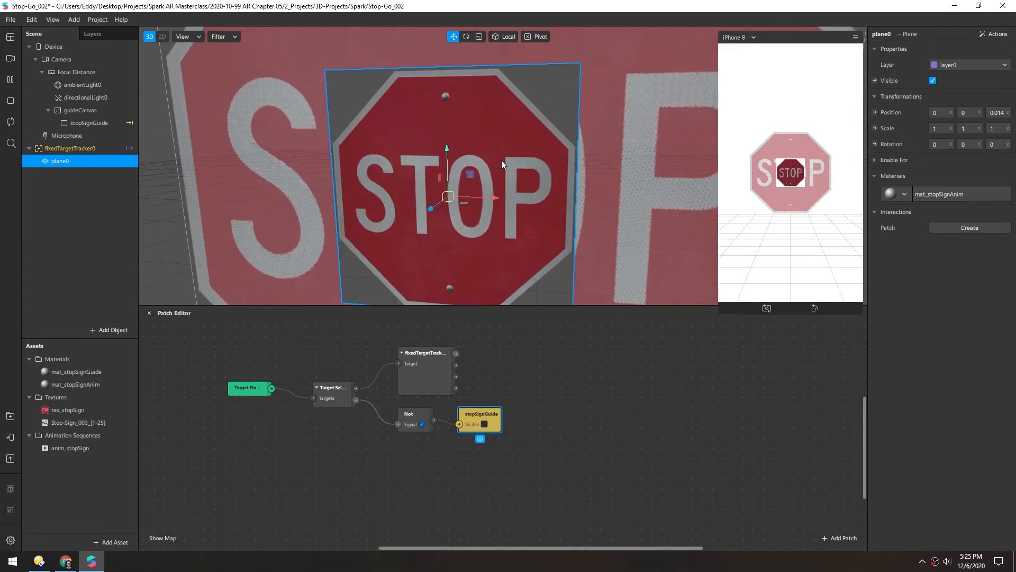
scroll(506, 161, down, 2)
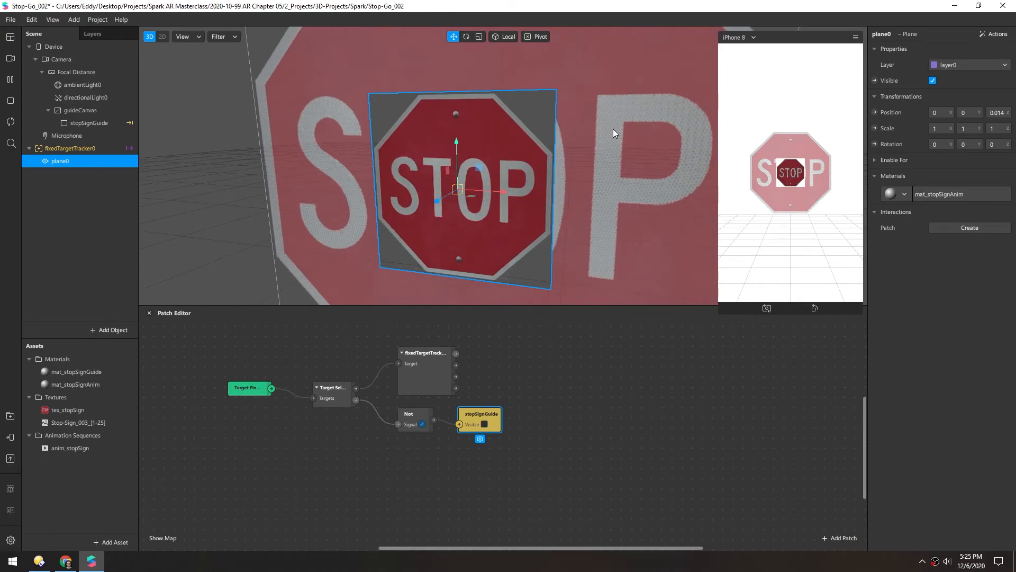
Step: Enable Alpha Test in the render options of mat_stopSignAnim
click(955, 195)
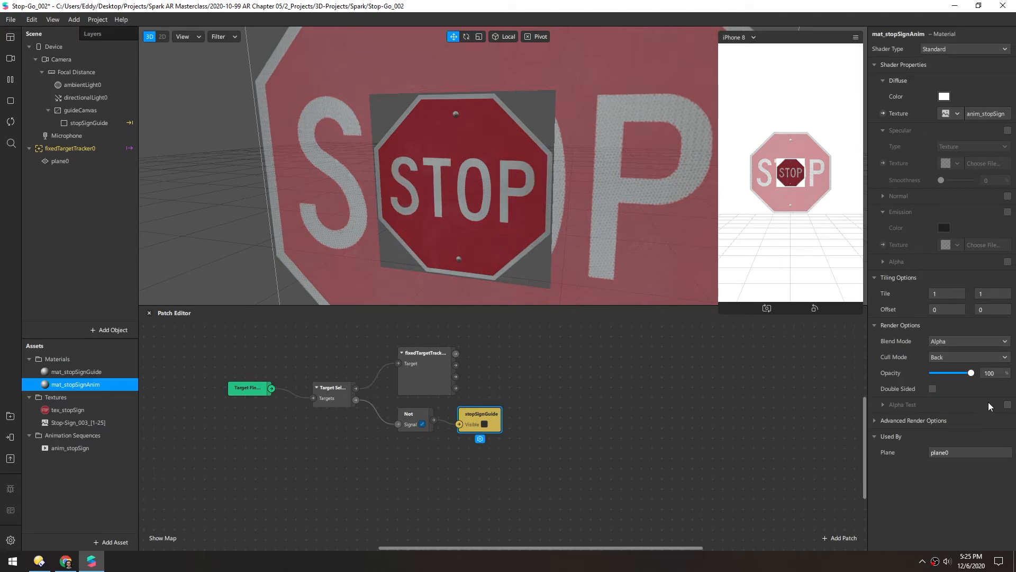
click(1007, 404)
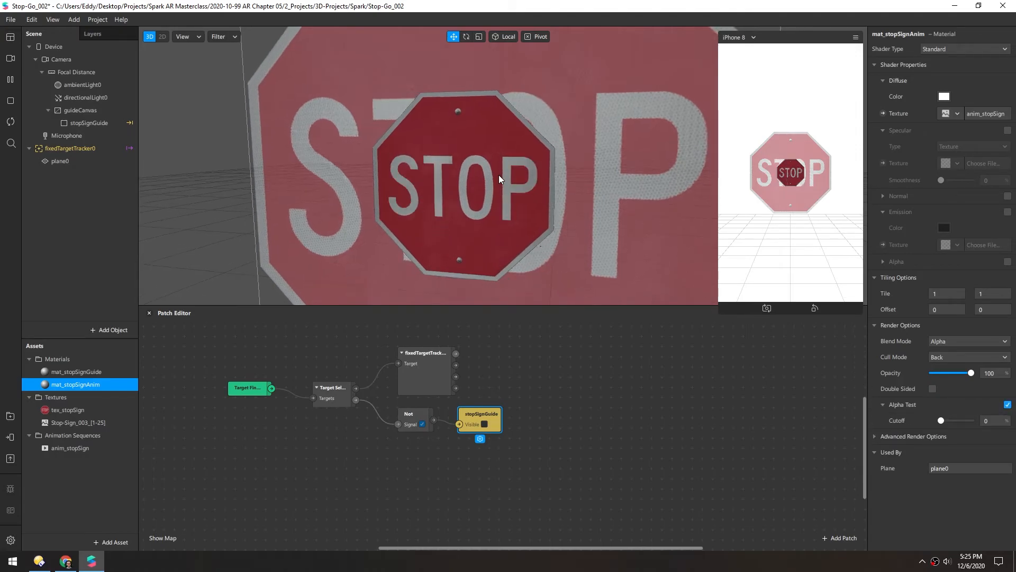
scroll(484, 171, down, 3)
scroll(485, 172, up, 2)
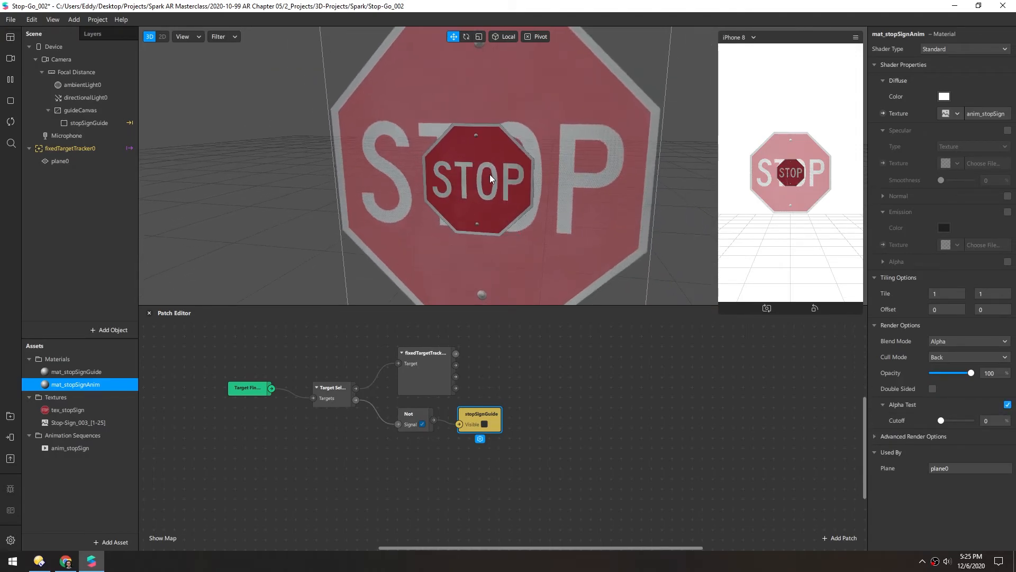
Step: Scale plane0 up uniformly to about 2.9 to match the size of the tracker's stop sign
click(55, 161)
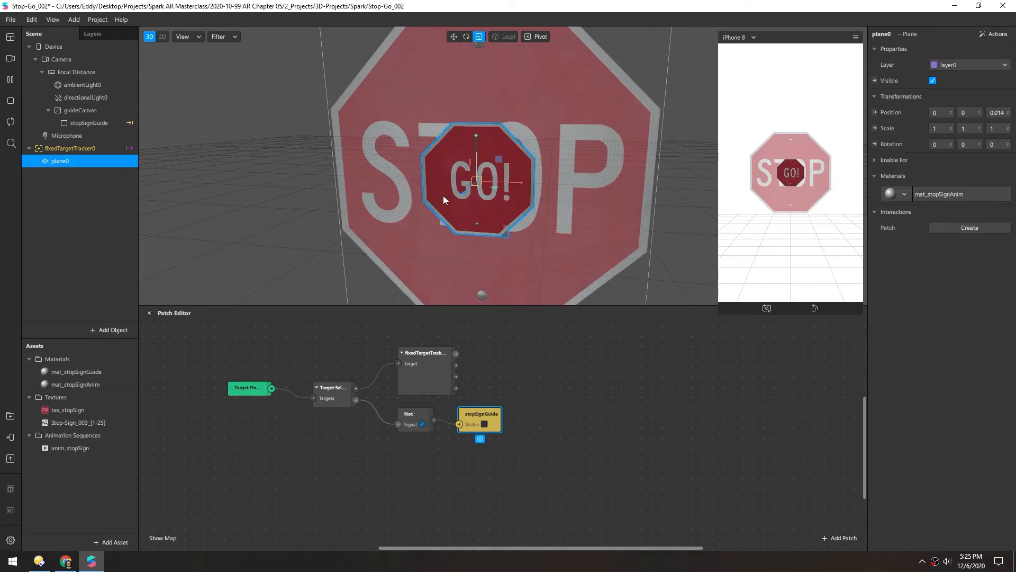
key(r)
drag(481, 183, 704, 183)
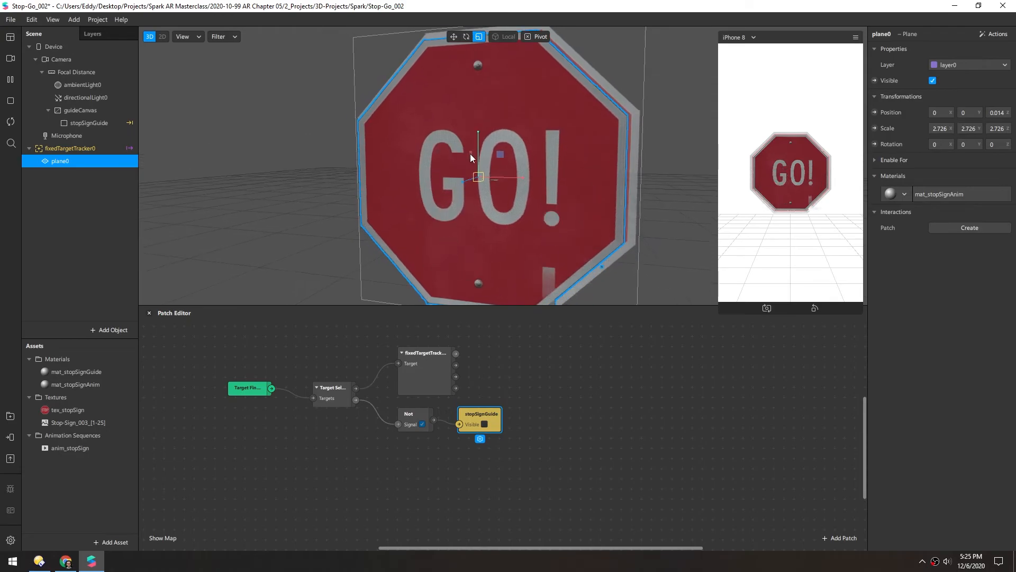
scroll(476, 180, up, 1)
drag(477, 182, 253, 229)
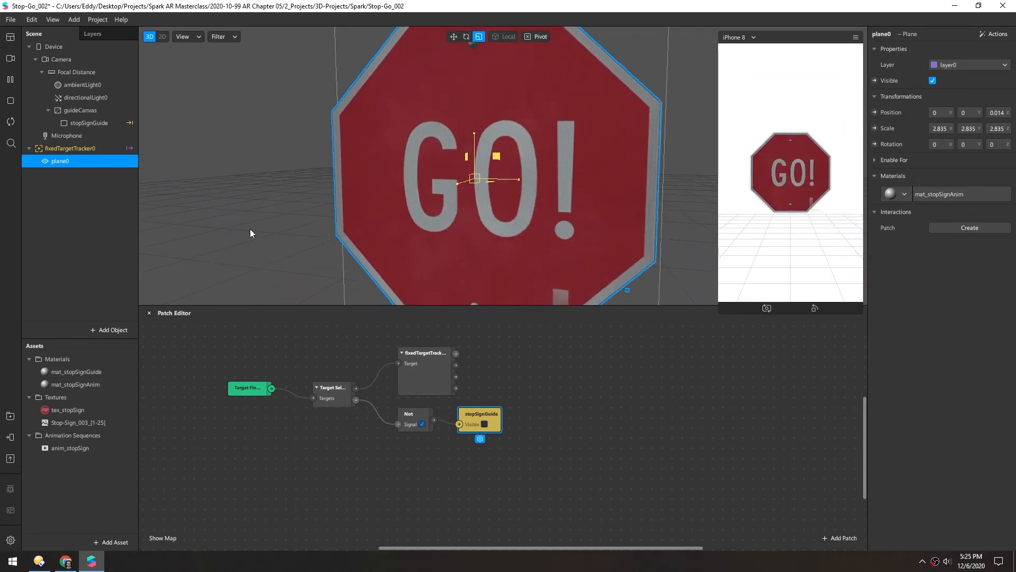
drag(310, 201, 280, 106)
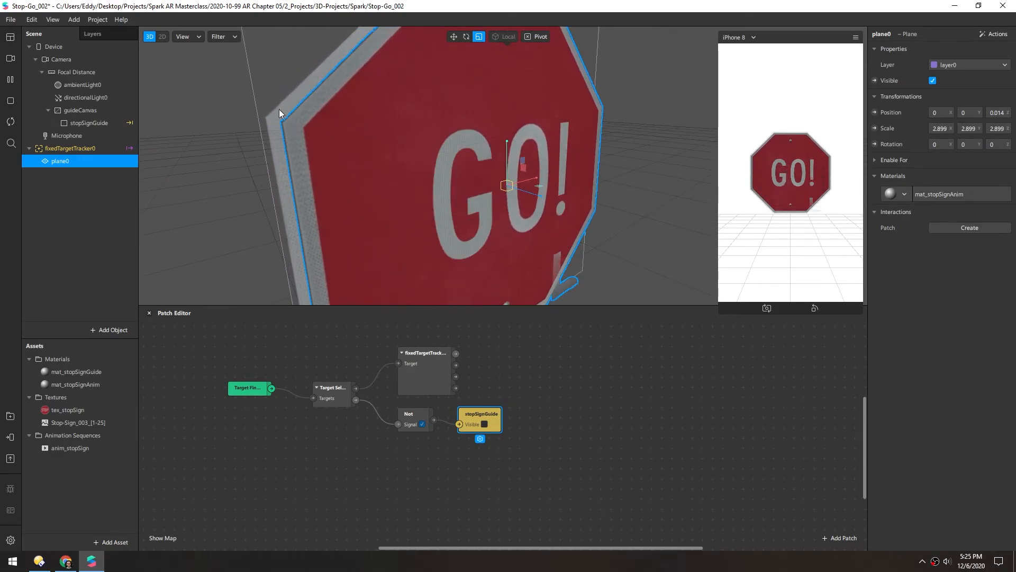
Step: Move plane0 back toward the tracker sign and set its Z position to 0
drag(472, 133, 528, 178)
key(w)
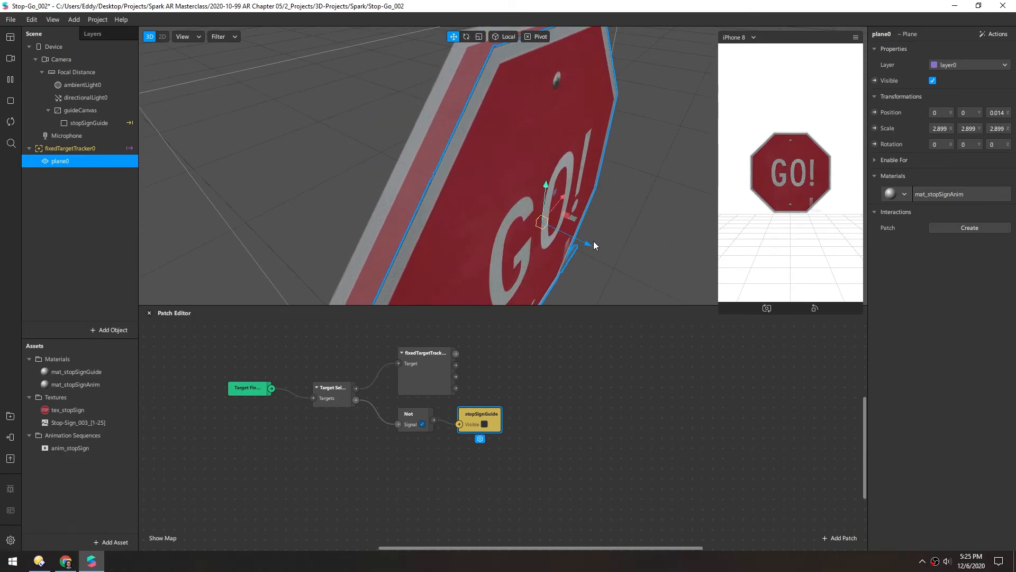
drag(587, 243, 576, 240)
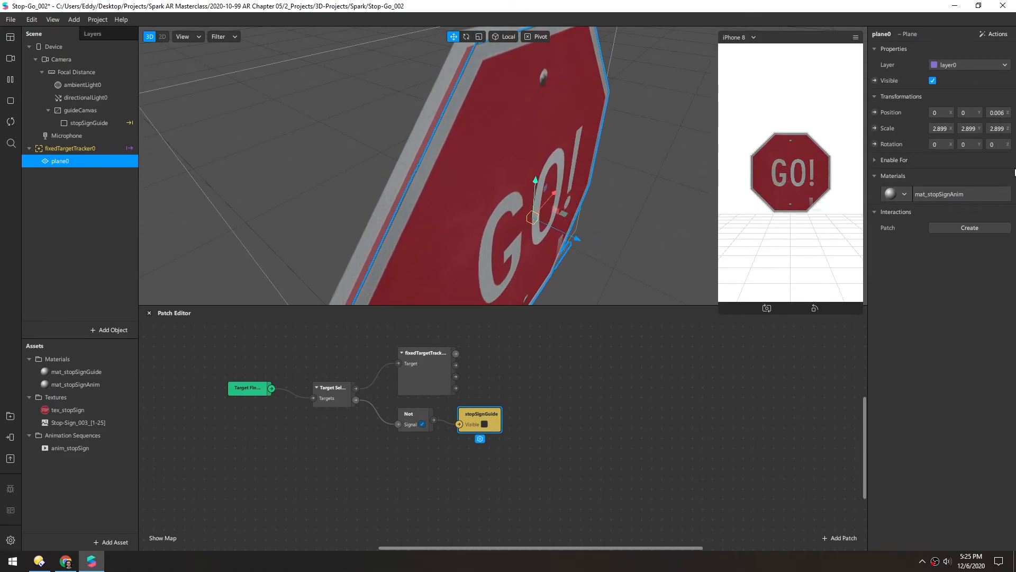
click(996, 113)
text(0)
key(Return)
Step: Nudge plane0 forward along Z by a tiny amount, just in front of the tracker's stop sign
drag(465, 119, 425, 100)
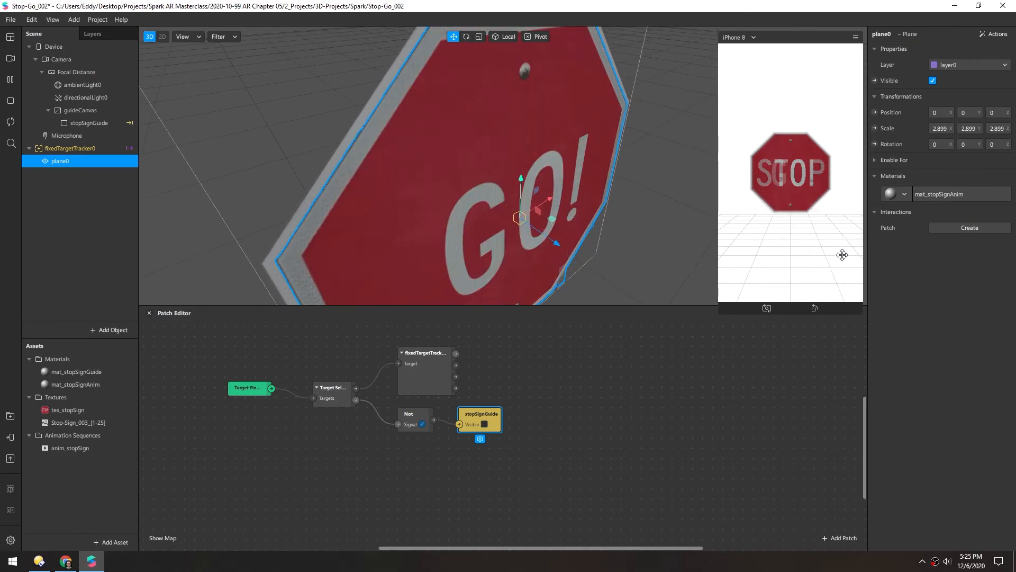
scroll(517, 233, up, 3)
scroll(516, 234, up, 1)
drag(516, 233, 459, 114)
scroll(476, 189, up, 2)
drag(504, 173, 437, 168)
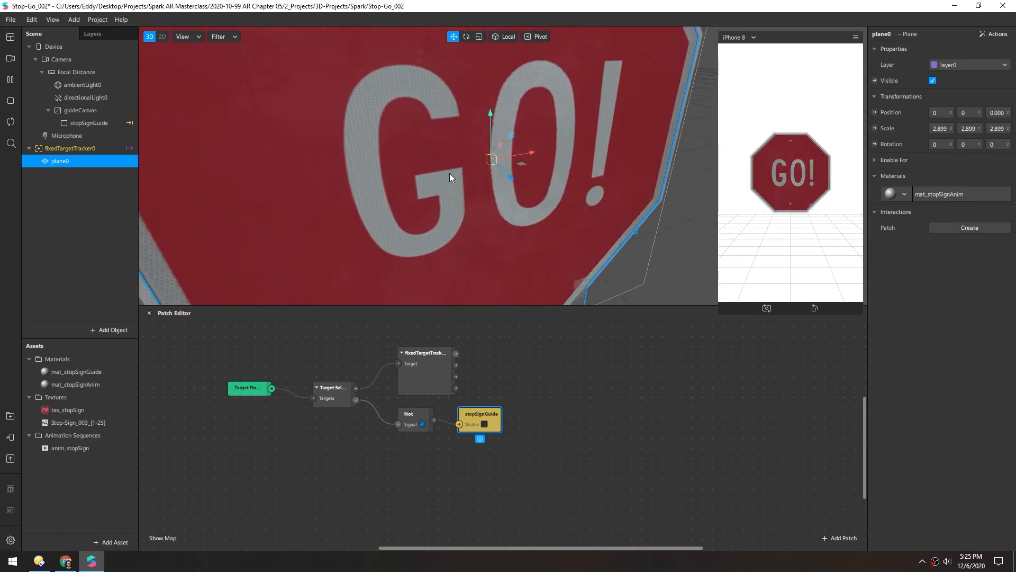
scroll(452, 200, down, 5)
drag(471, 204, 441, 161)
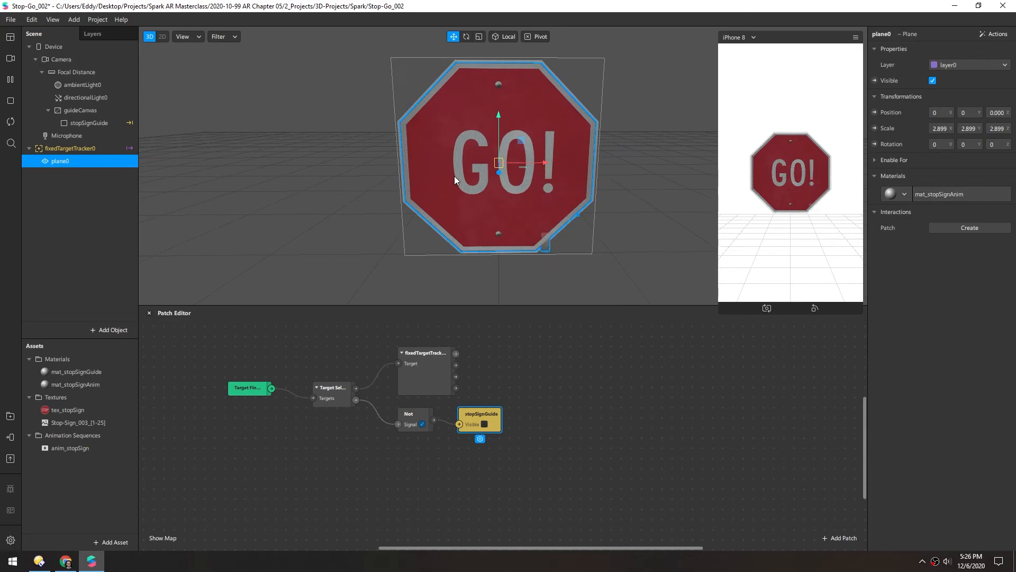
scroll(457, 175, up, 3)
Step: In an enlarged 2D view, scale plane0 up slightly to match the outline of the tracker's stop sign
click(162, 37)
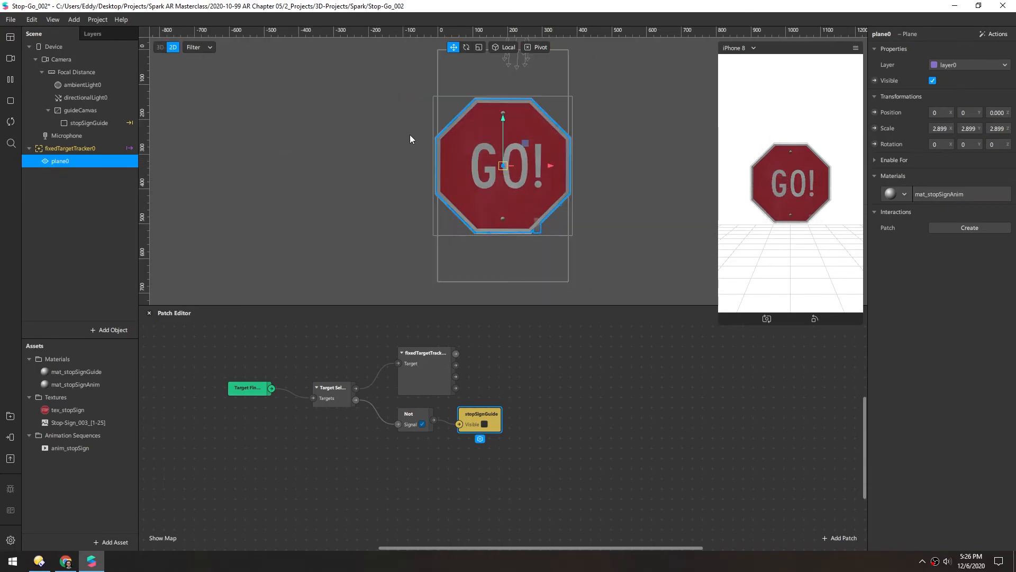
drag(433, 305, 459, 535)
key(r)
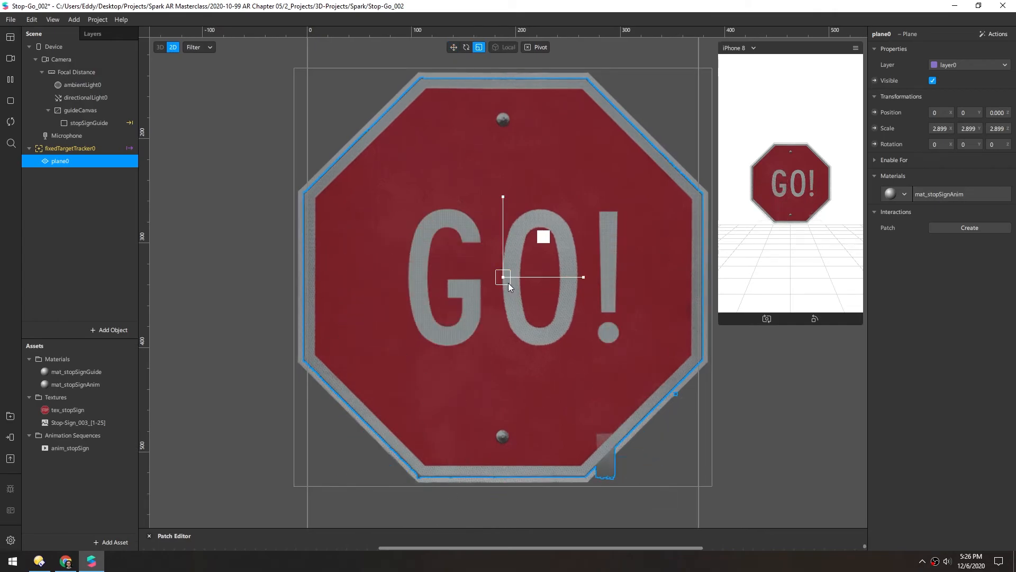
drag(508, 282, 500, 281)
click(230, 236)
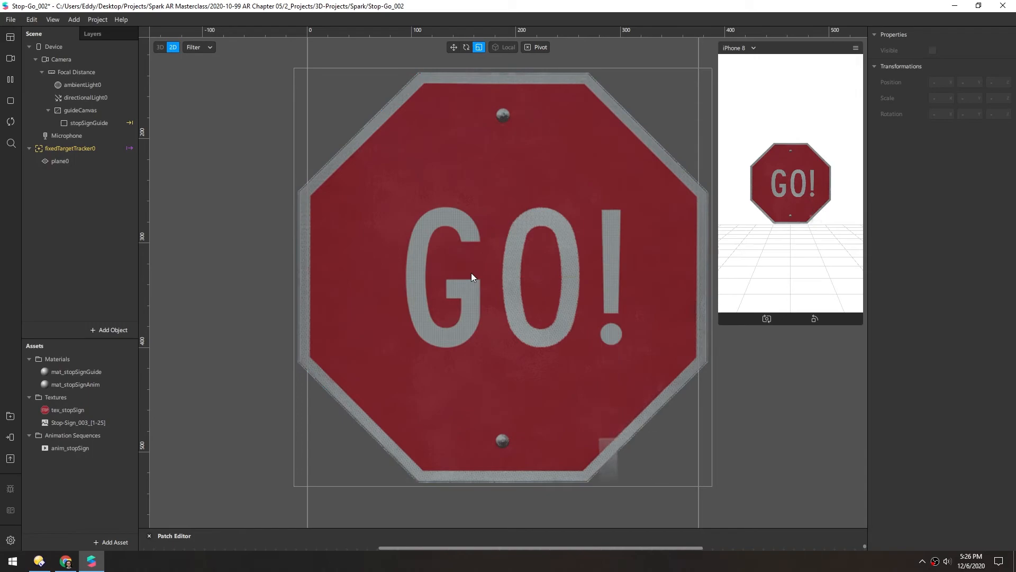
scroll(445, 267, down, 1)
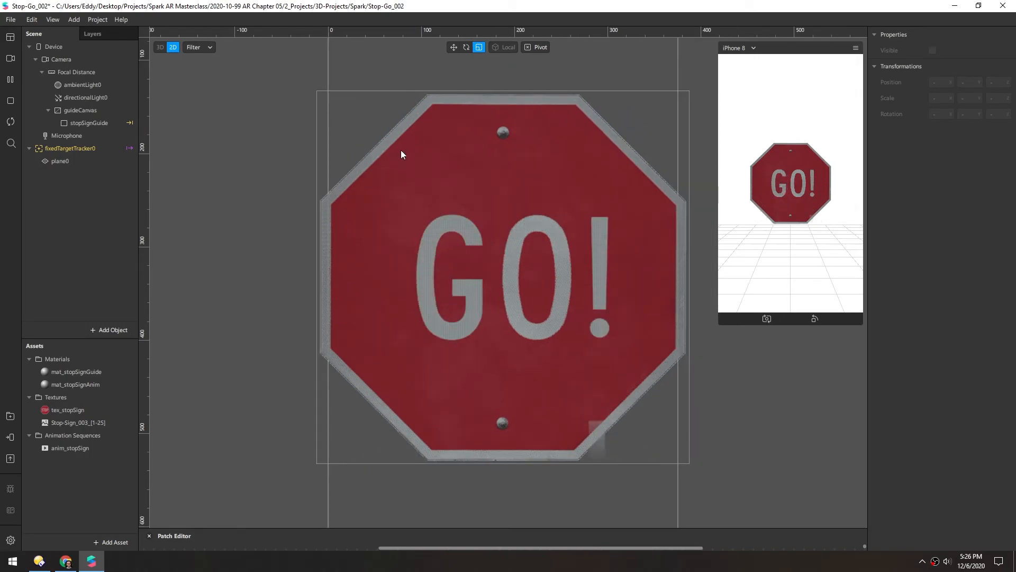
Step: Return to the 3D view of the sign and bring the Patch Editor back at working size
click(160, 47)
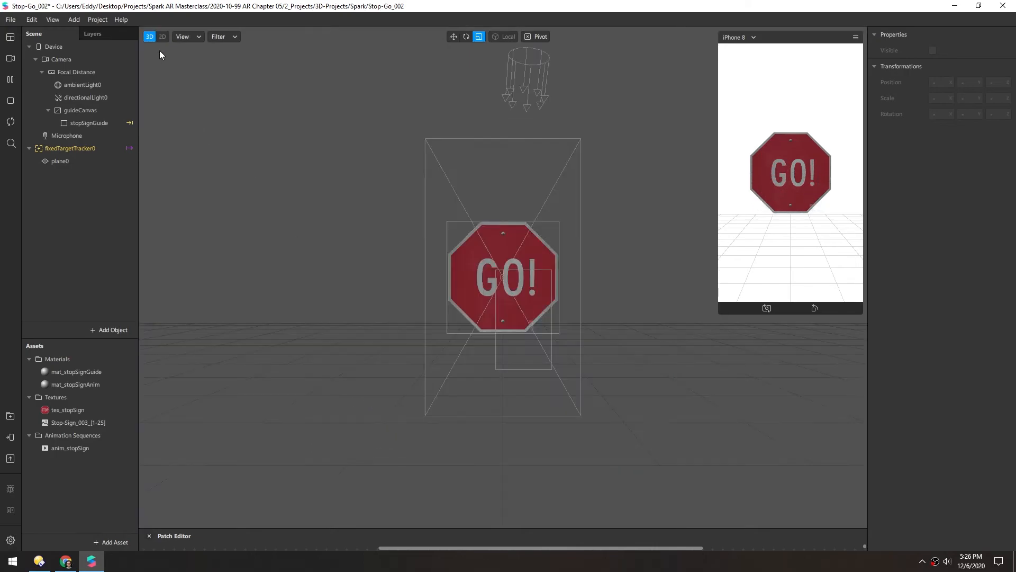
drag(520, 263, 214, 95)
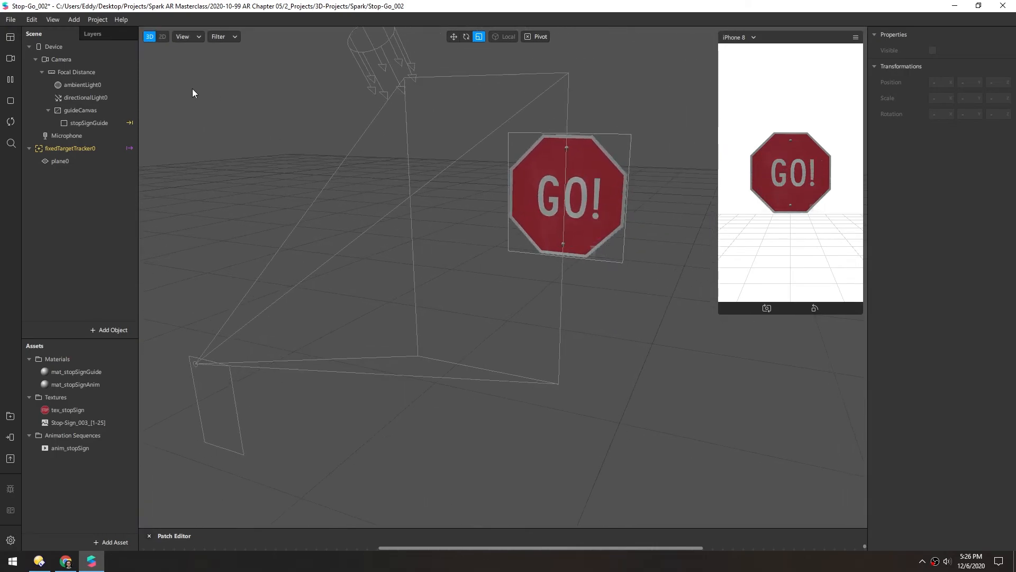
click(52, 19)
click(60, 47)
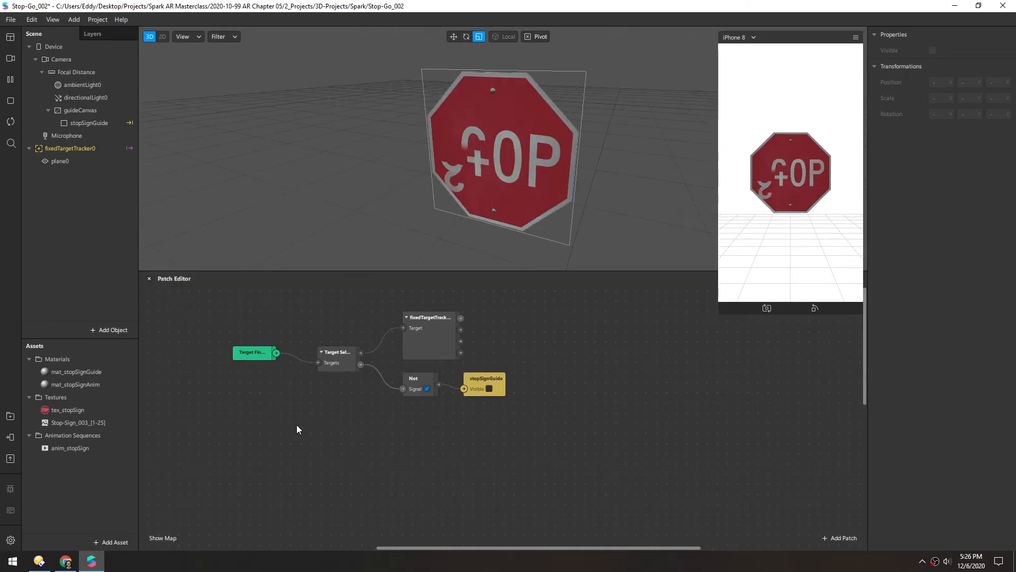
Step: Select the anim_stopSign sequence and try its Randomize option, switching it on and back off
click(58, 448)
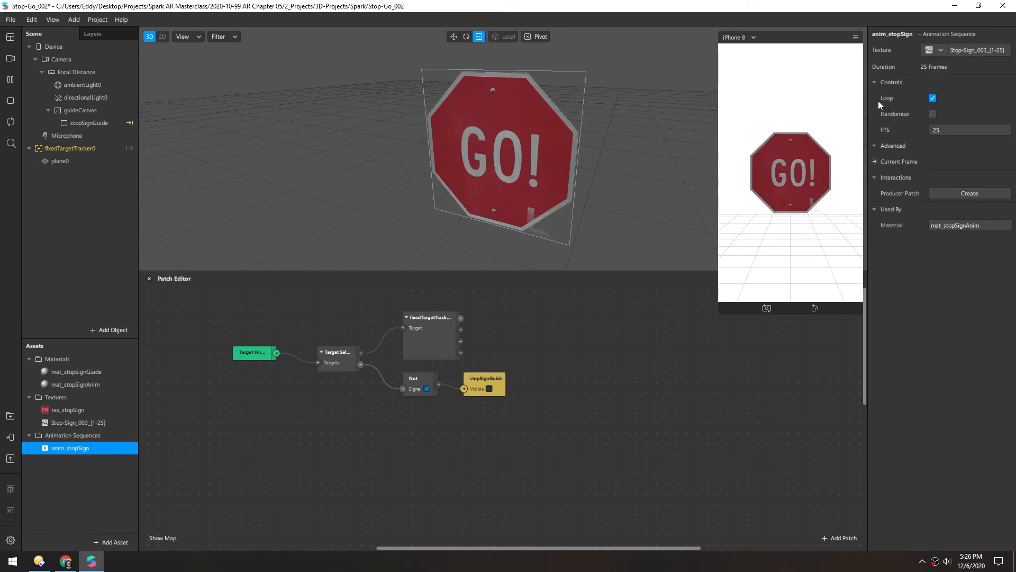
click(933, 114)
click(932, 114)
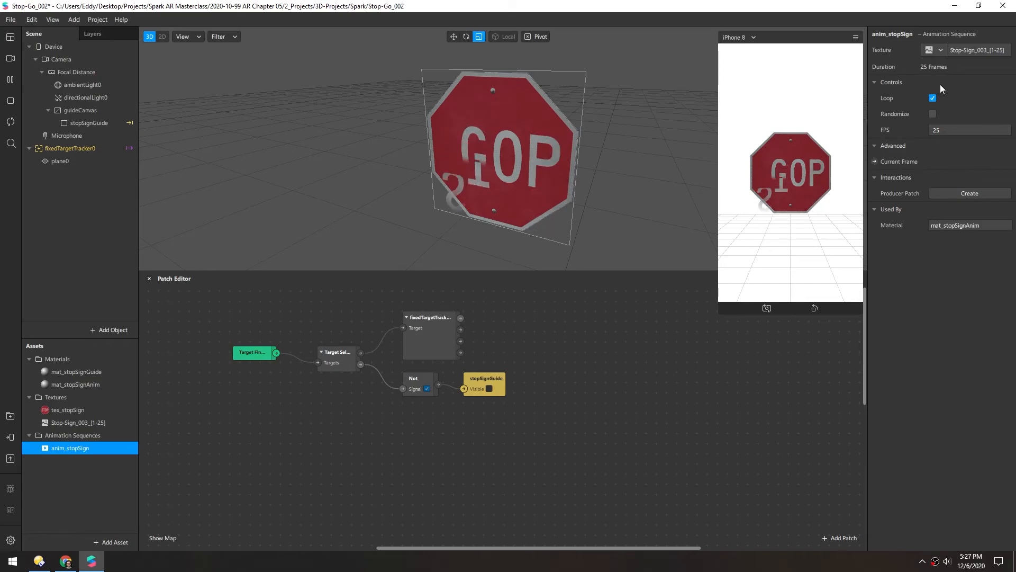
Step: Create a patch for anim_stopSign's Current Frame and place it to the right of the existing patches
click(874, 161)
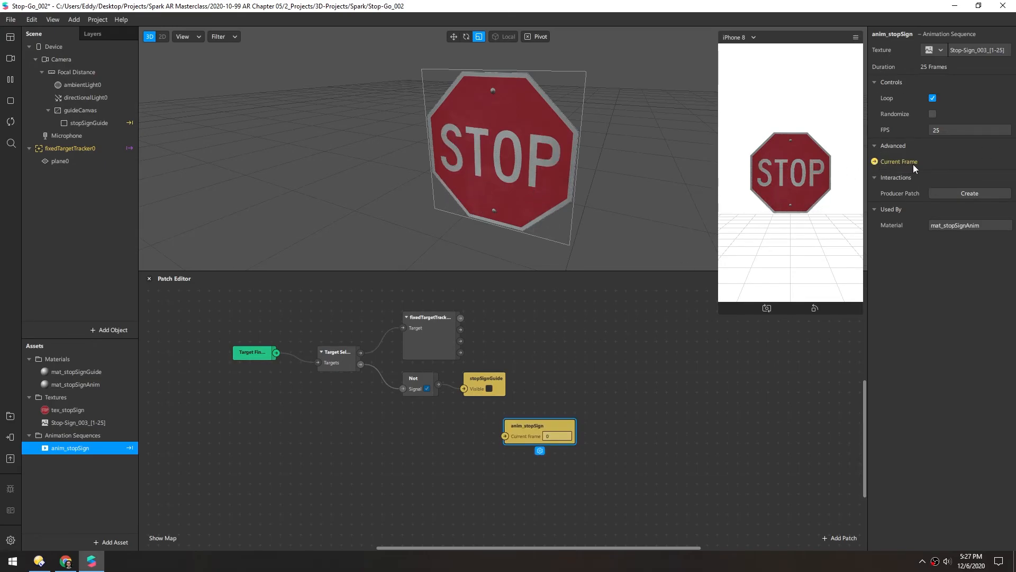
drag(440, 456, 526, 457)
drag(610, 428, 625, 436)
Step: Step the anim_stopSign patch's Current Frame value up through the frames and back down to 0 to test the animation
key(Up)
key(Up)
key(Up)
key(Up)
key(Up)
key(Up)
key(Up)
key(Up)
key(Up)
key(Up)
key(Up)
key(Down)
key(Down)
key(Down)
key(Down)
key(Down)
key(Down)
key(Down)
key(Down)
key(Down)
key(Down)
key(Down)
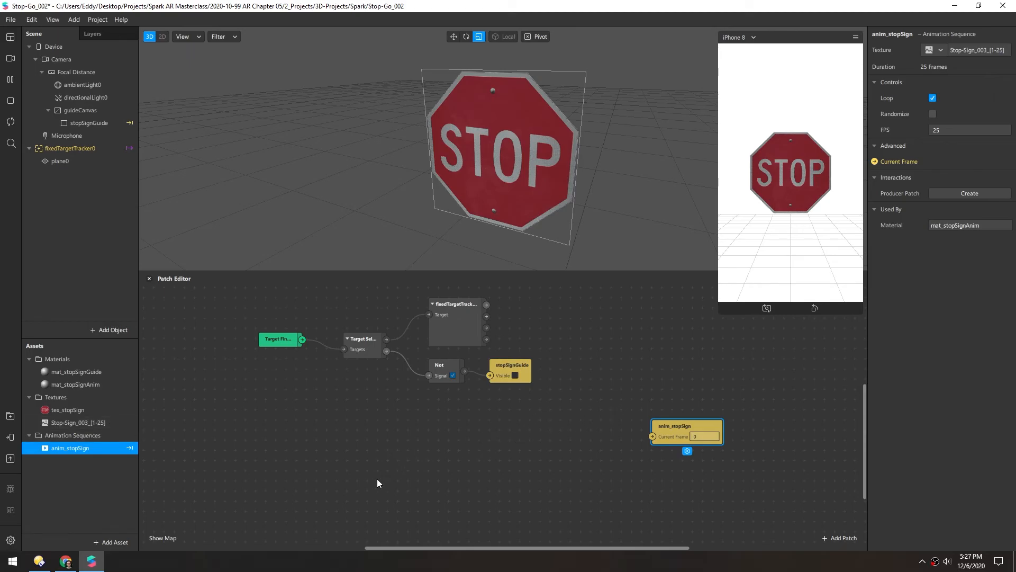
Step: Add an Animation patch driven through a Pulse by the target selector's Found output, and arrange both below the Not patch
drag(386, 350, 450, 450)
text(anim)
key(Return)
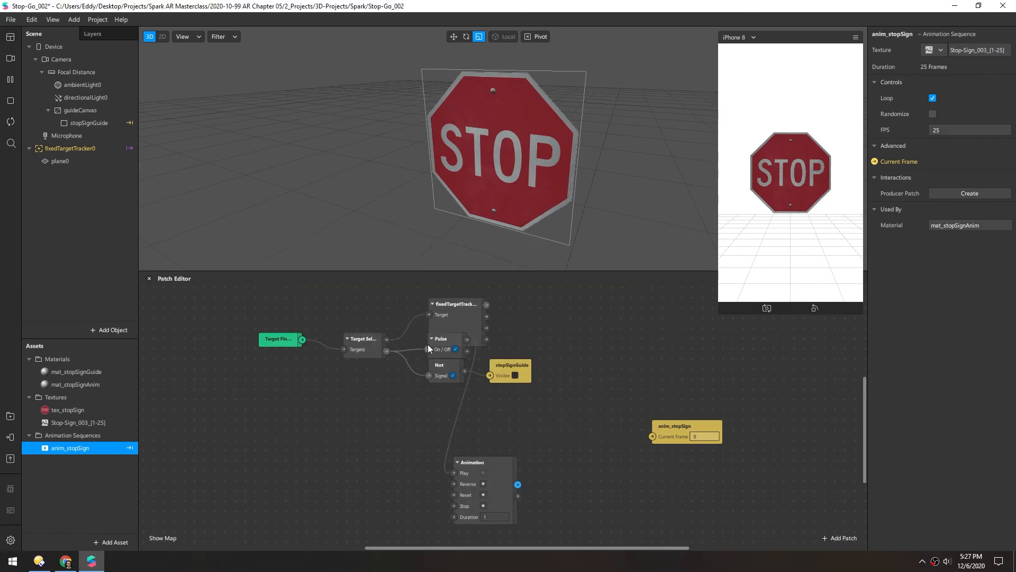
drag(441, 350, 512, 438)
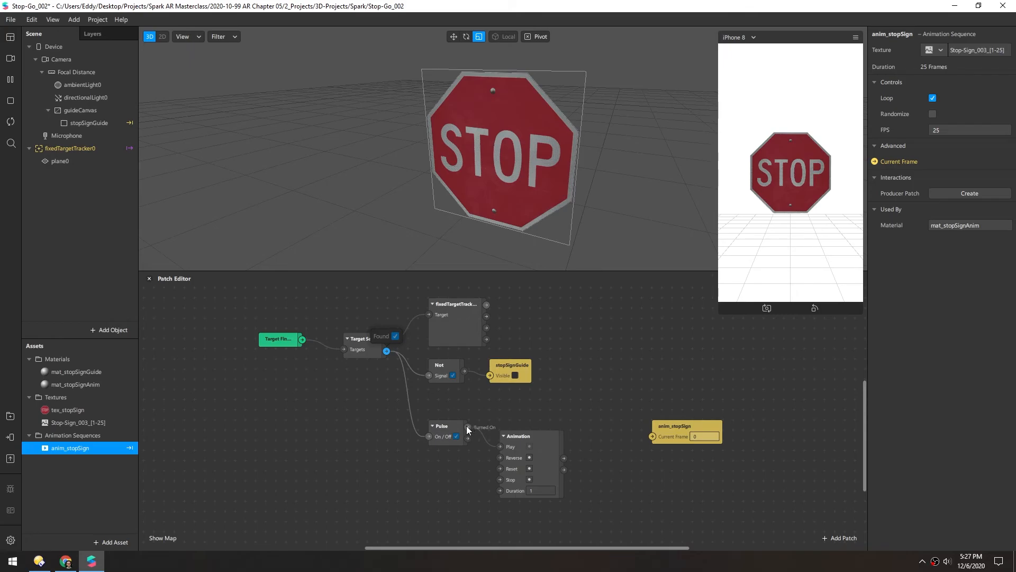
Step: Align the Animation patch beside the Pulse patch and open its Duration value for editing
drag(520, 437, 510, 427)
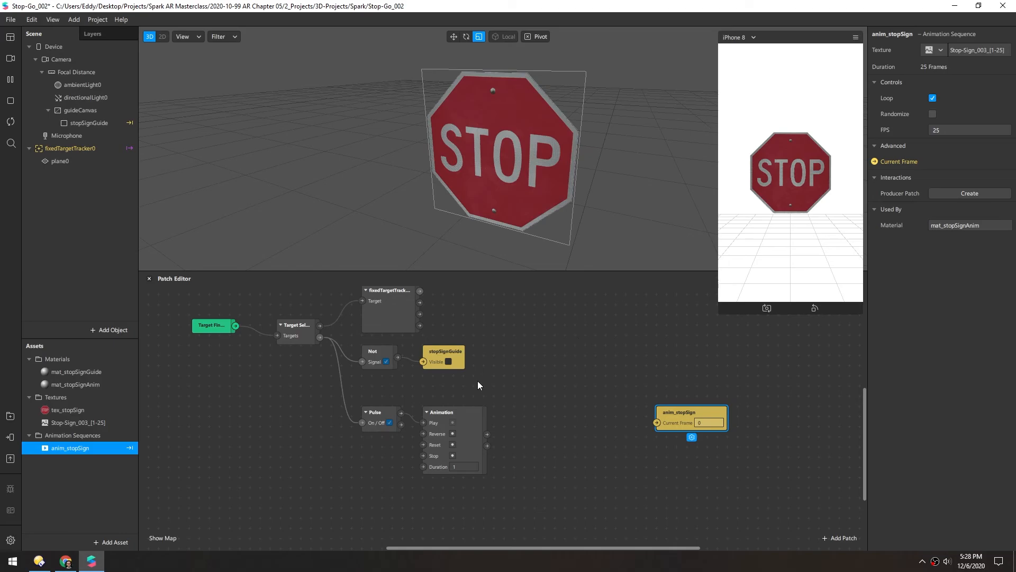
click(459, 467)
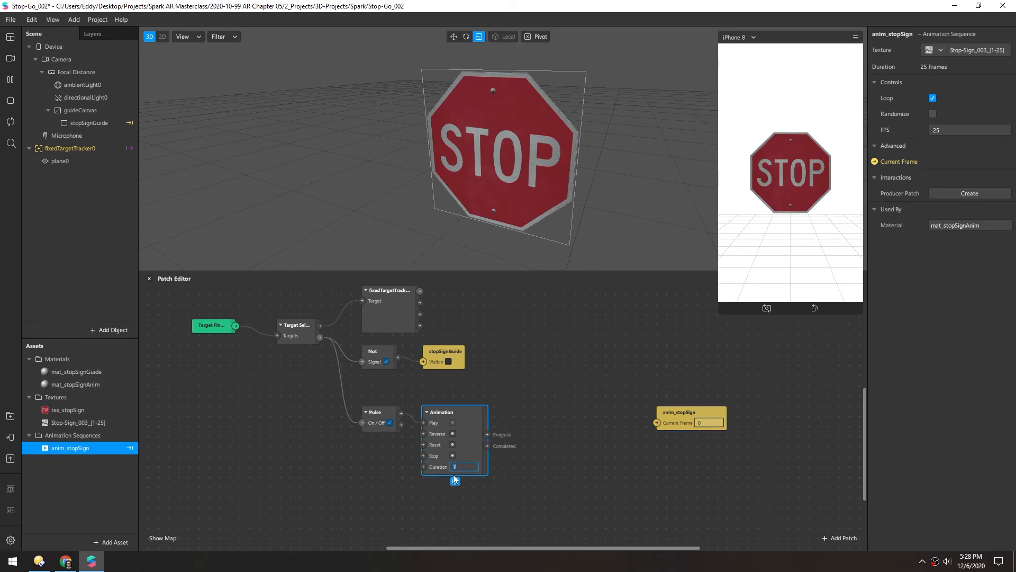
click(371, 471)
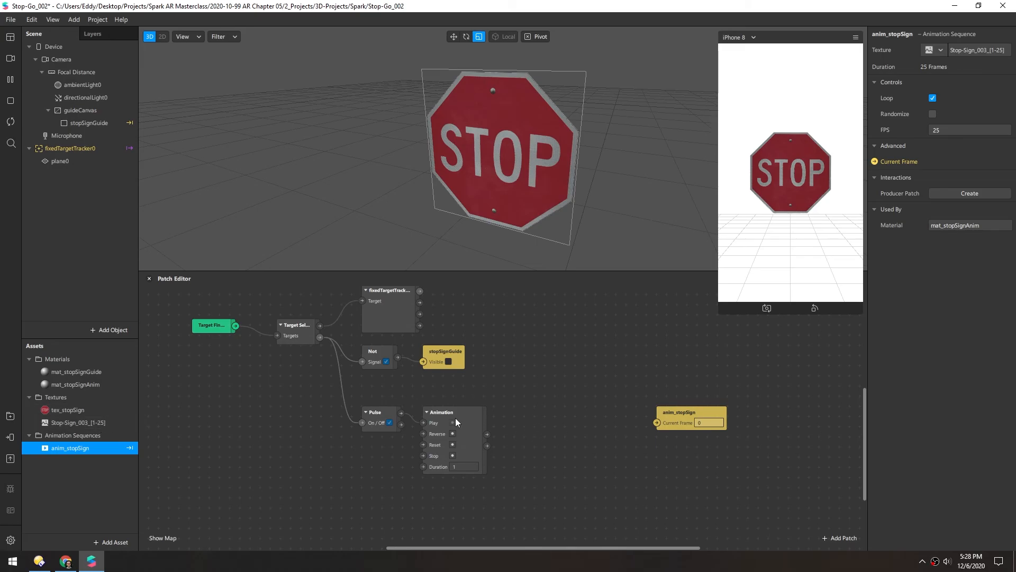
Step: Add a Frame Transition patch driven by the Animation patch's Progress output and align it beside the Animation patch
drag(487, 435, 538, 420)
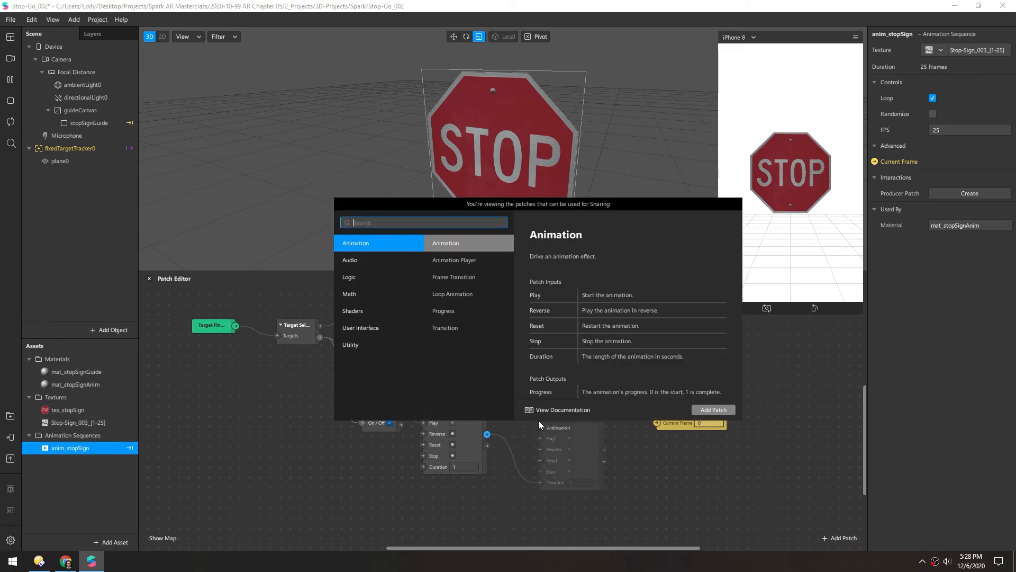
text(frame)
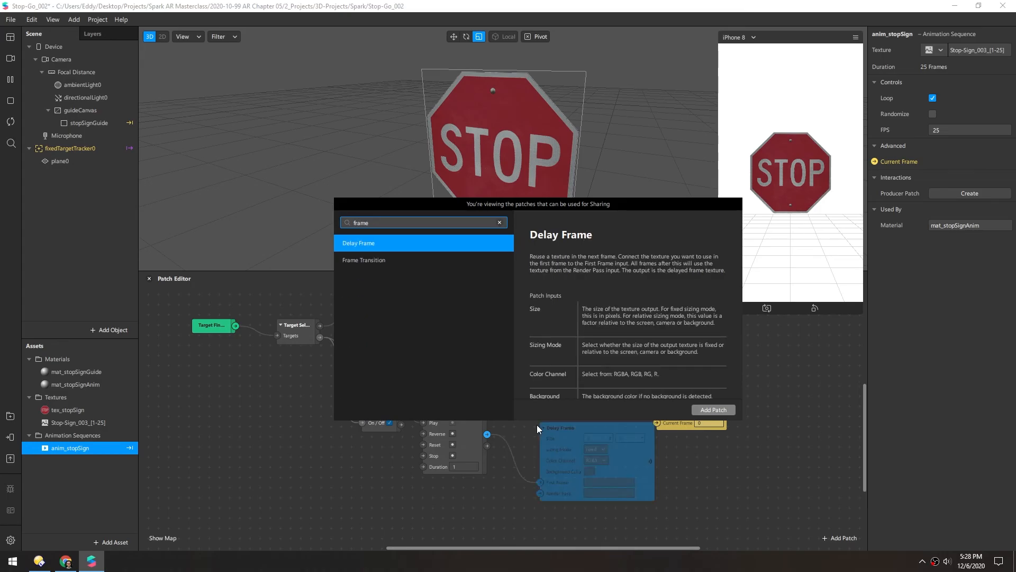
key(Down)
key(Return)
drag(557, 430, 518, 414)
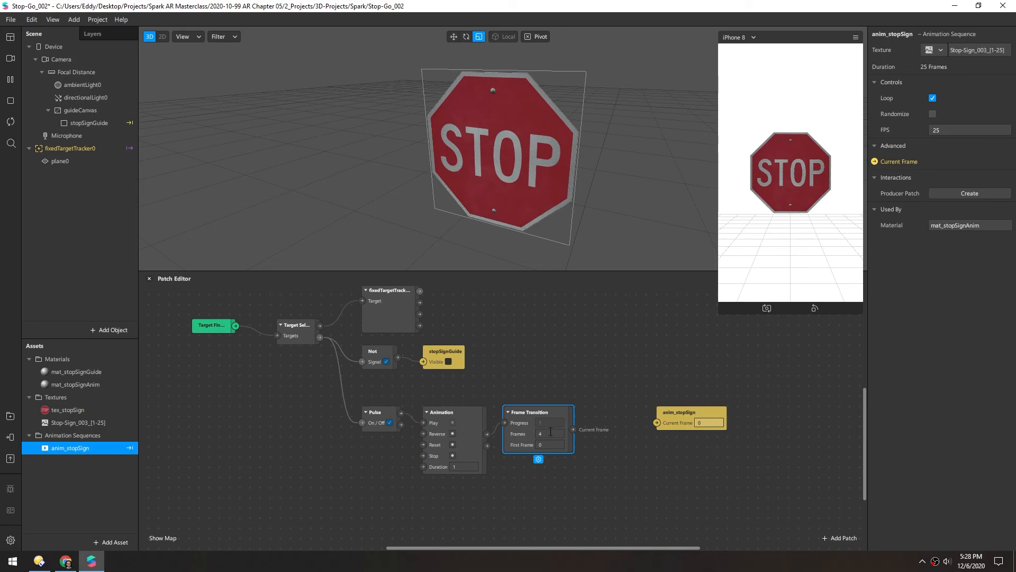
Step: Check the Stop-Sign_003_[1-25] sequence's duration, and set the Frame Transition patch to 25 Frames with First Frame 1
click(91, 420)
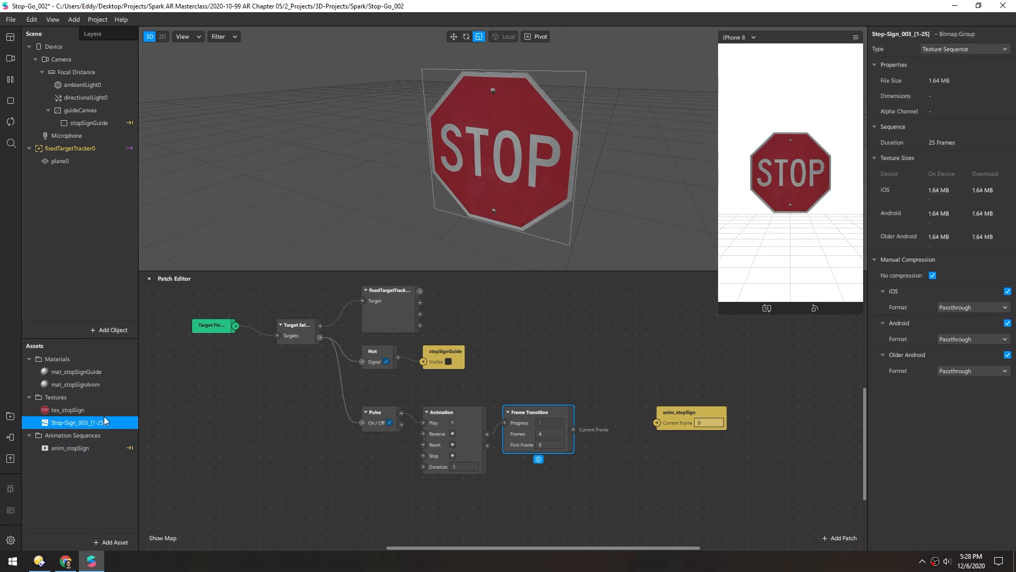
click(548, 432)
key(BackSpace)
text(25)
key(Return)
click(547, 443)
text(1)
key(Return)
Step: Connect the Frame Transition's Current Frame output to the anim_stopSign patch and set First Frame to 0
drag(572, 430, 605, 418)
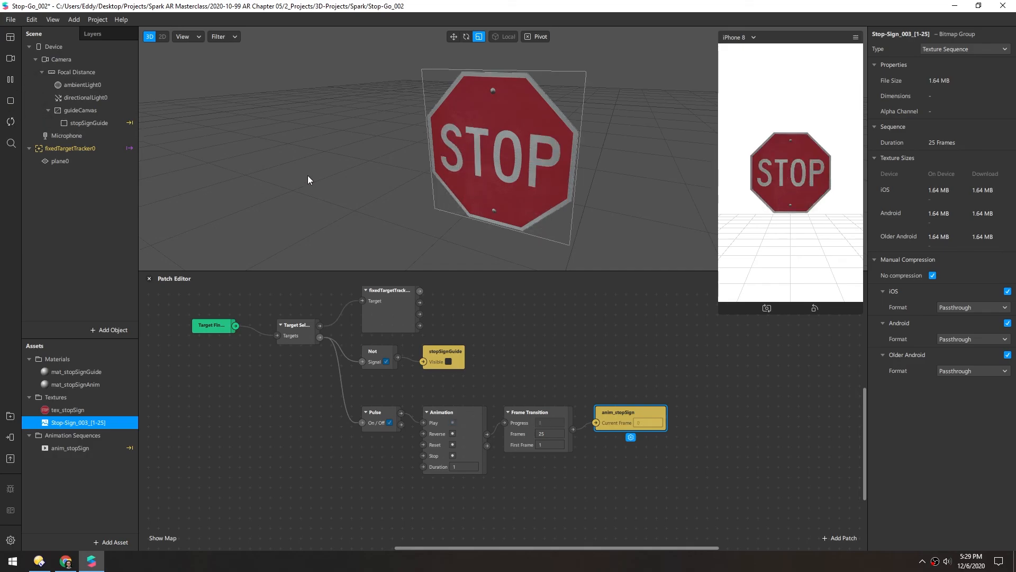
click(536, 476)
click(549, 444)
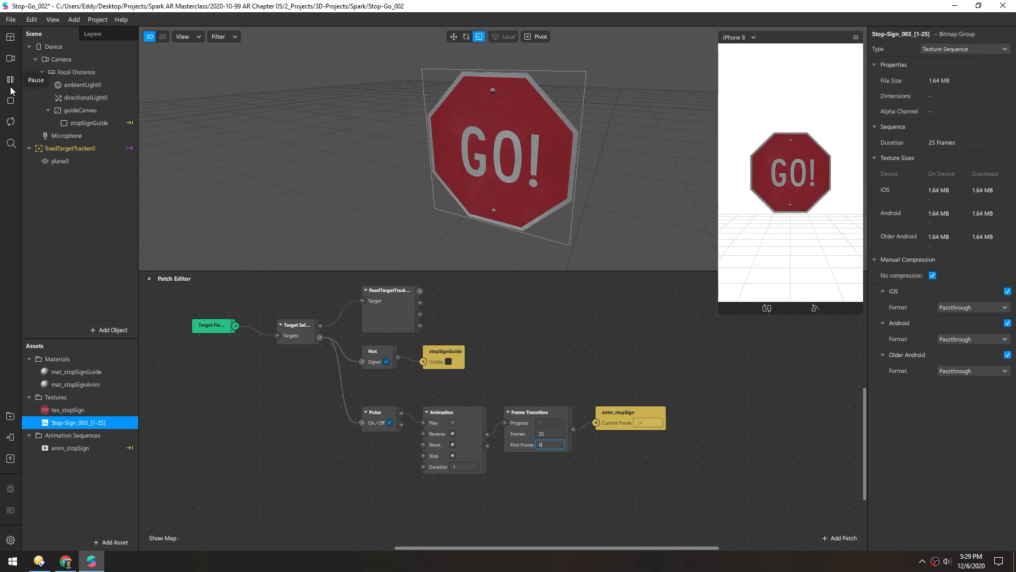
Step: Restart the effect preview and send the updated effect to Instagram Camera for testing
click(10, 121)
click(10, 438)
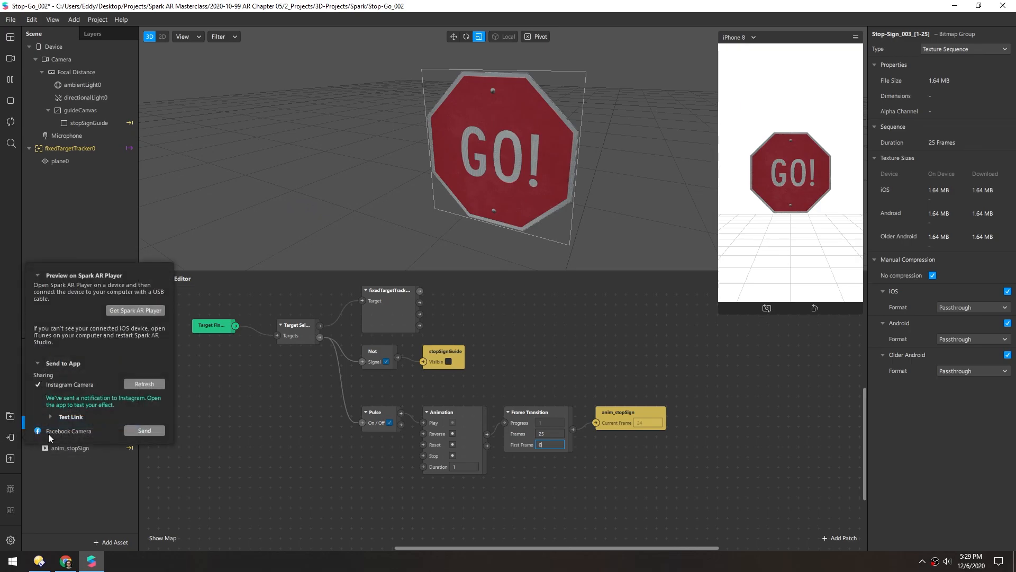
click(148, 384)
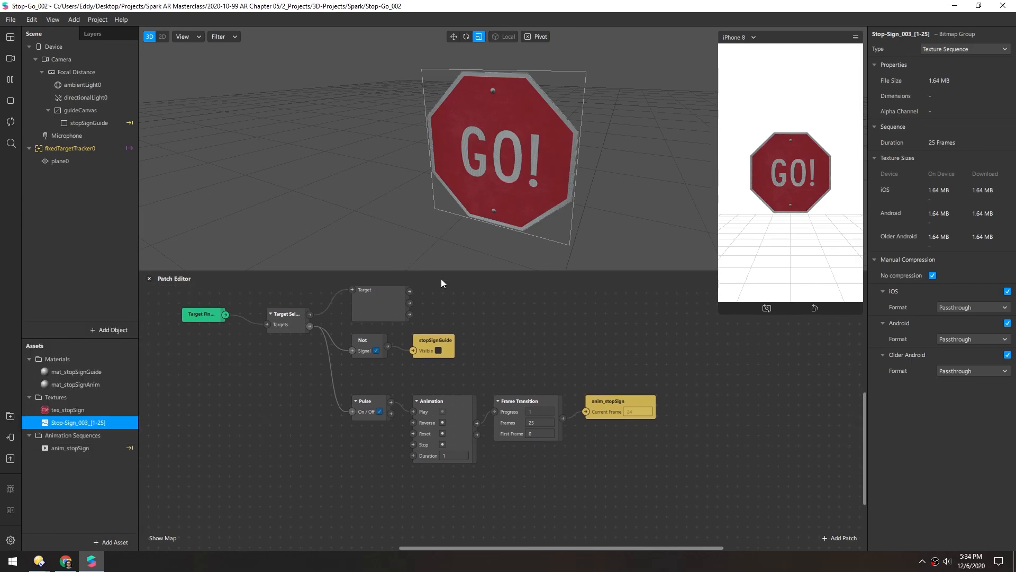
Step: Move the Animation, Frame Transition and anim_stopSign patches to make room, and add a Delay patch fed by the Pulse's Turned On output
scroll(283, 434, down, 1)
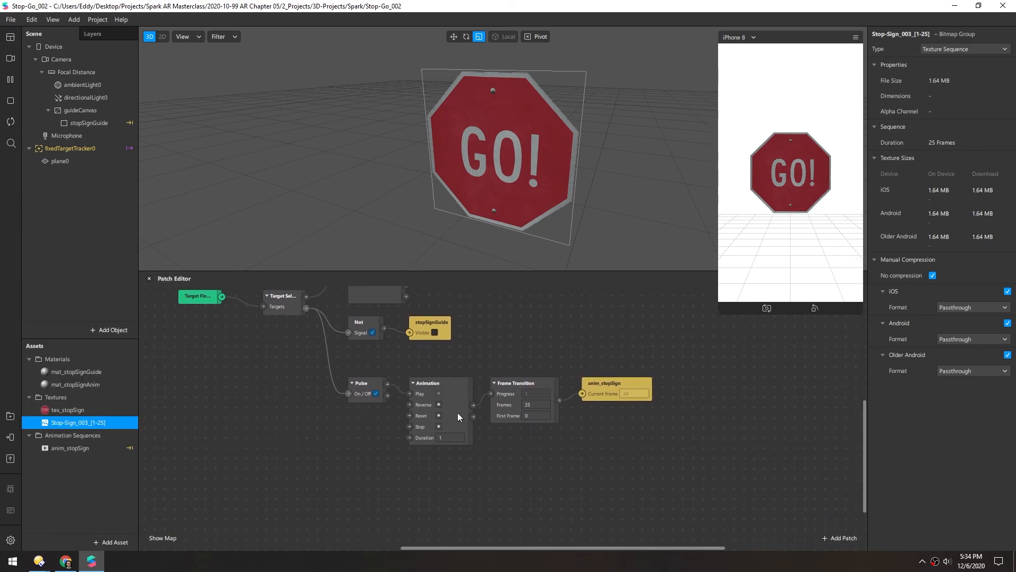
drag(667, 465, 556, 385)
drag(388, 382, 408, 412)
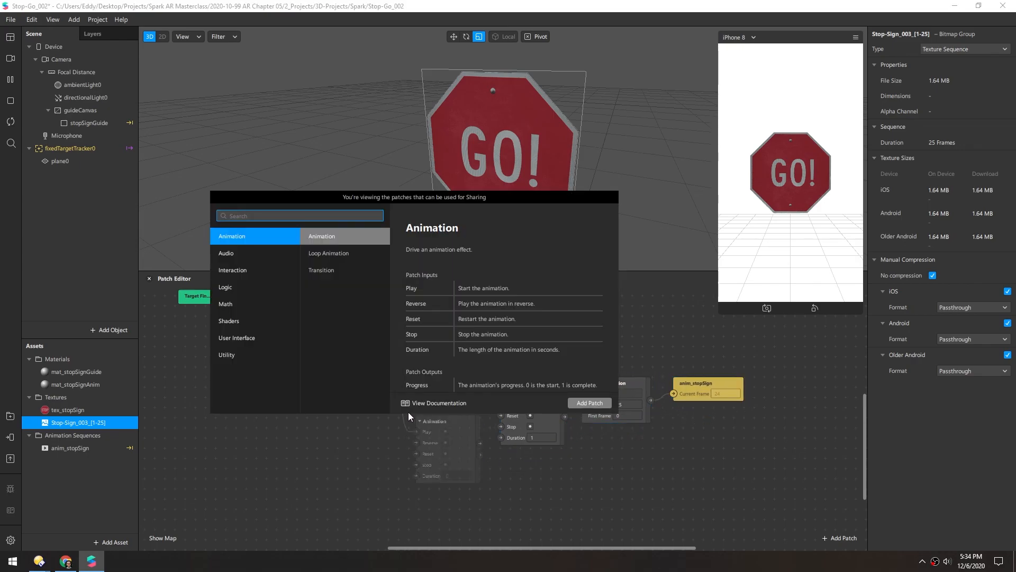
text(delay)
key(Return)
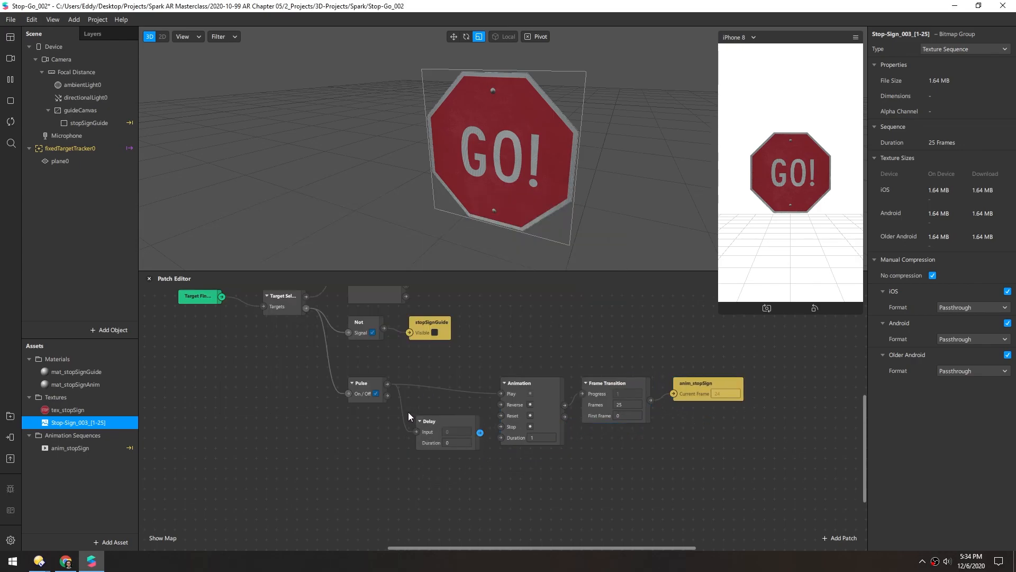
Step: Set the Delay's Duration to 1, connect its output to the Animation's Play input, and place it between Pulse and Animation
click(453, 441)
text(1)
drag(481, 433, 498, 394)
drag(450, 420, 442, 378)
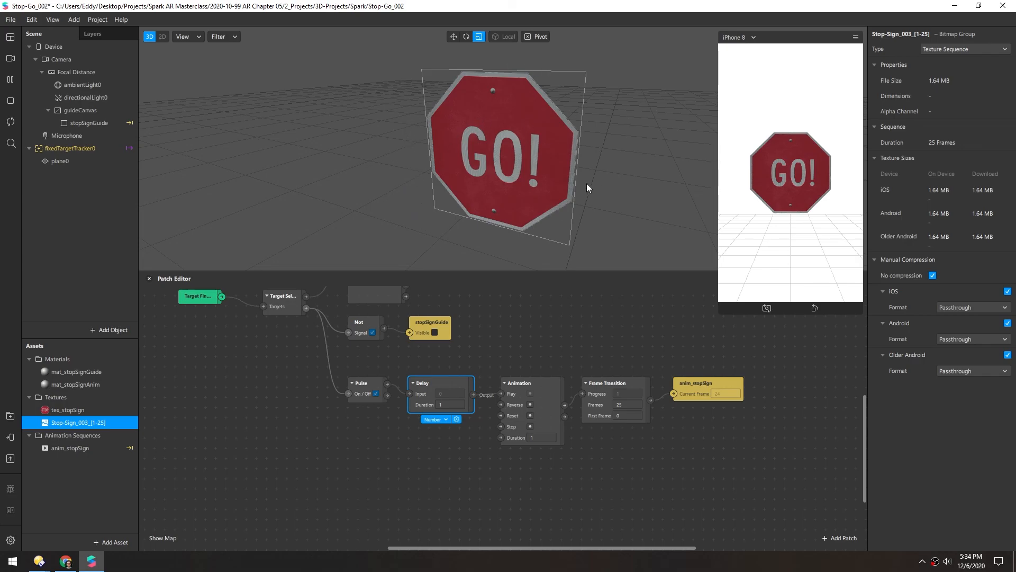
Step: Set the Animation patch's Duration to 1.5
click(535, 436)
key(Return)
click(392, 472)
Step: Save the project and resend the effect to Instagram Camera for testing on the phone
key(ctrl+s)
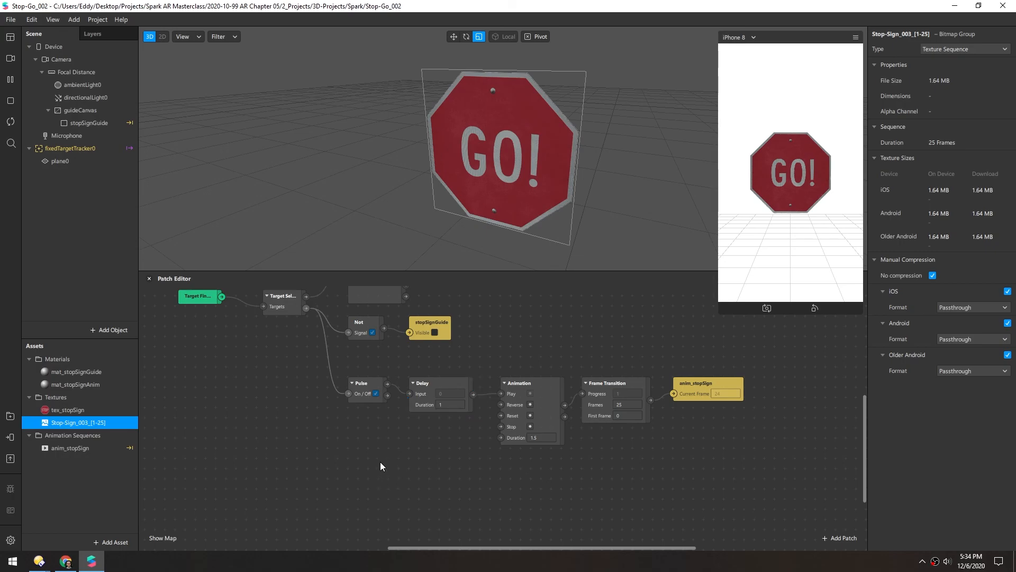
click(10, 437)
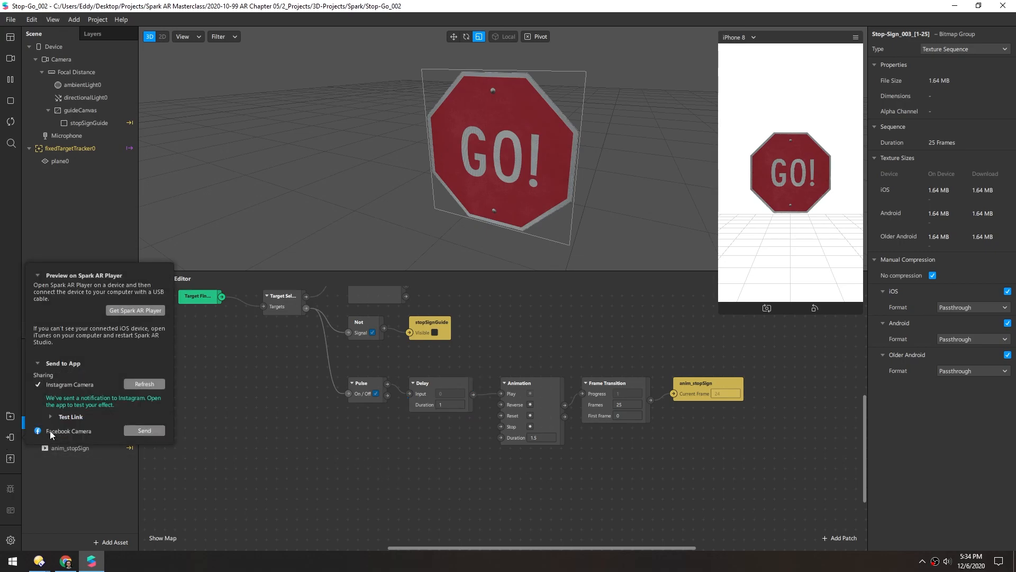
click(137, 383)
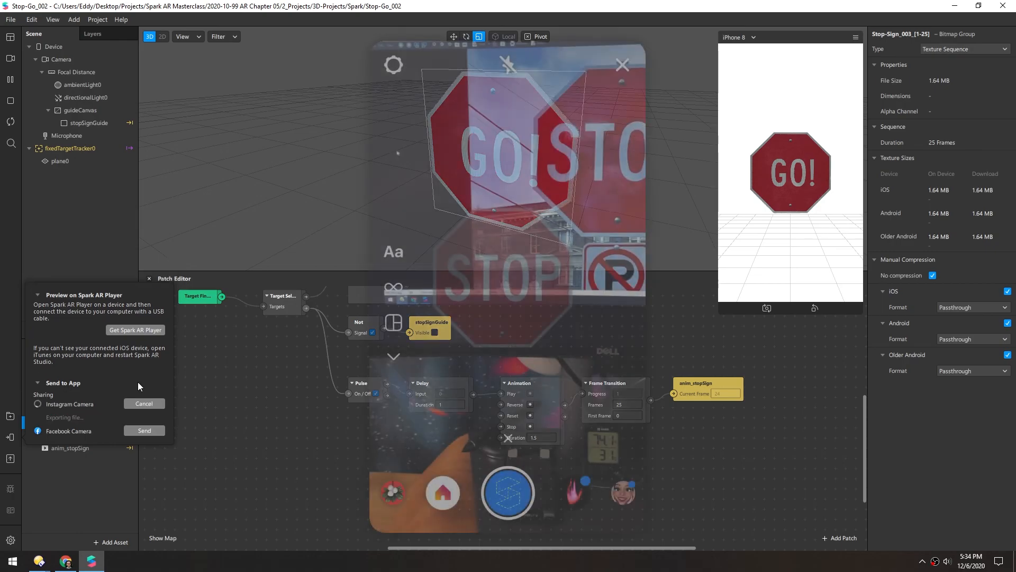